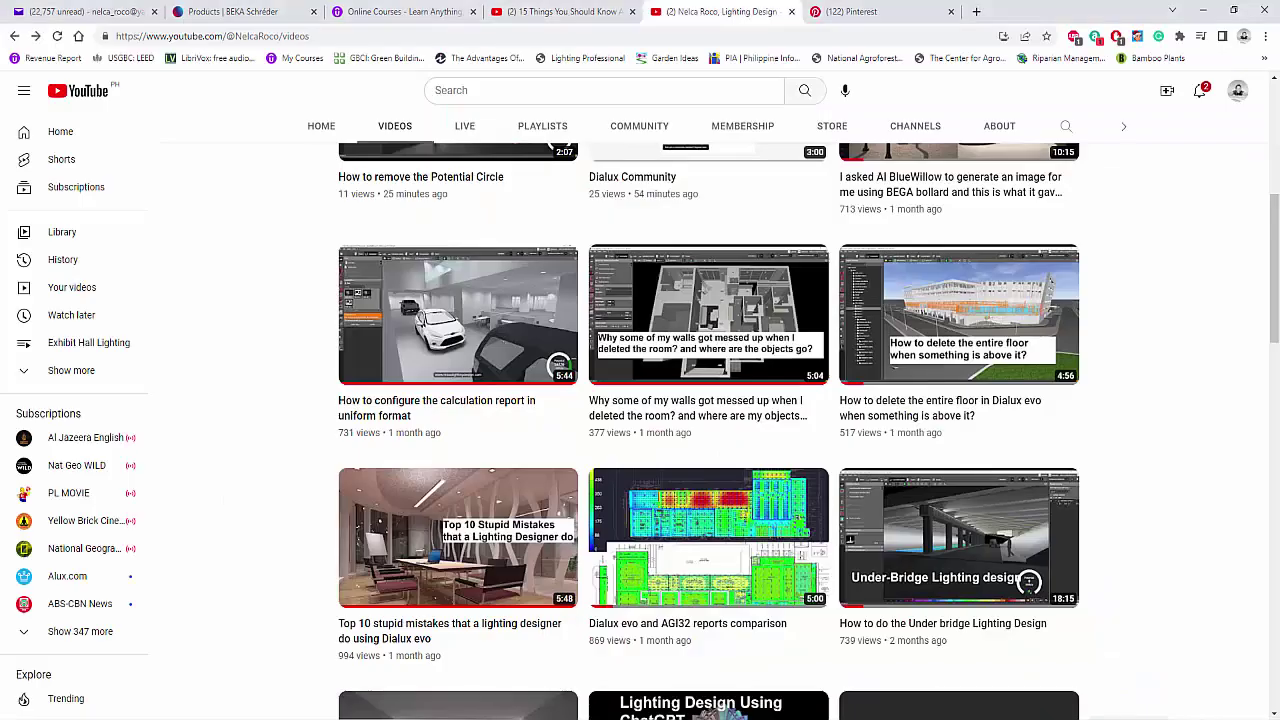
Browse the channel's uploaded lighting design videos, looking over the Dialux evo mistakes and report comparison entries
{"action": "scroll", "coordinate": [660, 466], "scroll_direction": "up", "scroll_amount": 2}
{"action": "scroll", "coordinate": [899, 497], "scroll_direction": "up", "scroll_amount": 3}
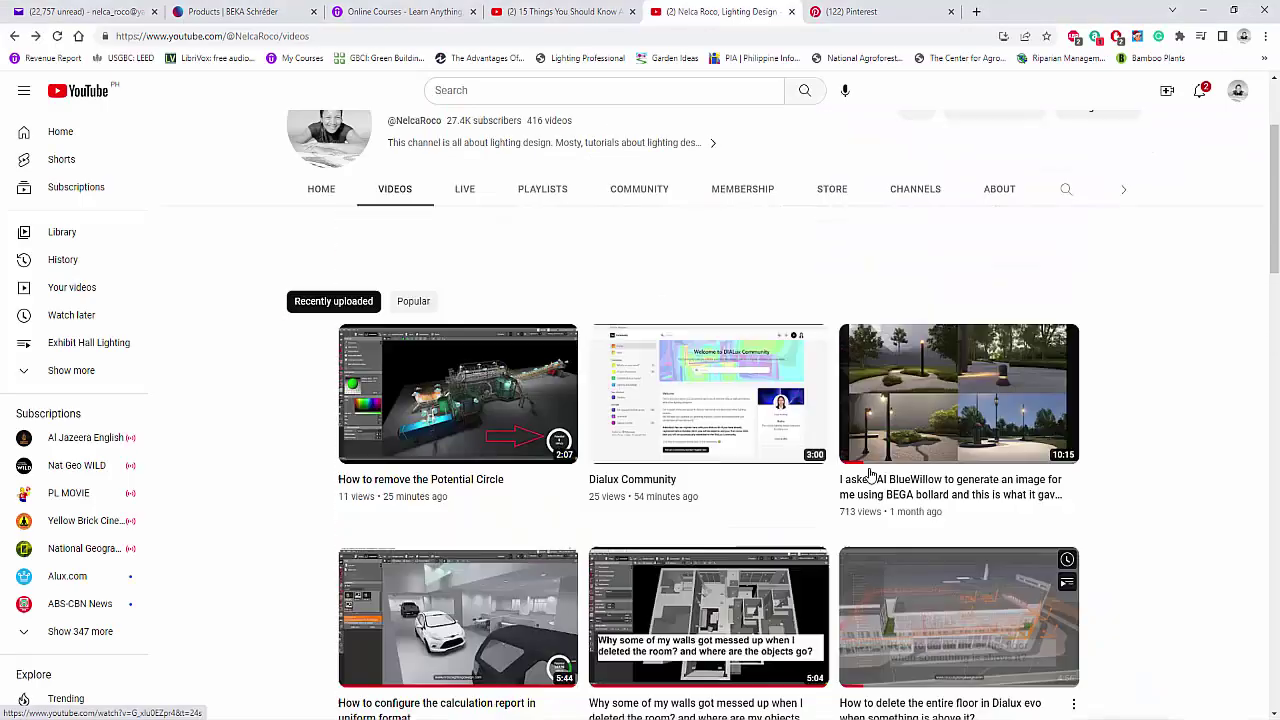
{"action": "scroll", "coordinate": [884, 463], "scroll_direction": "down", "scroll_amount": 5}
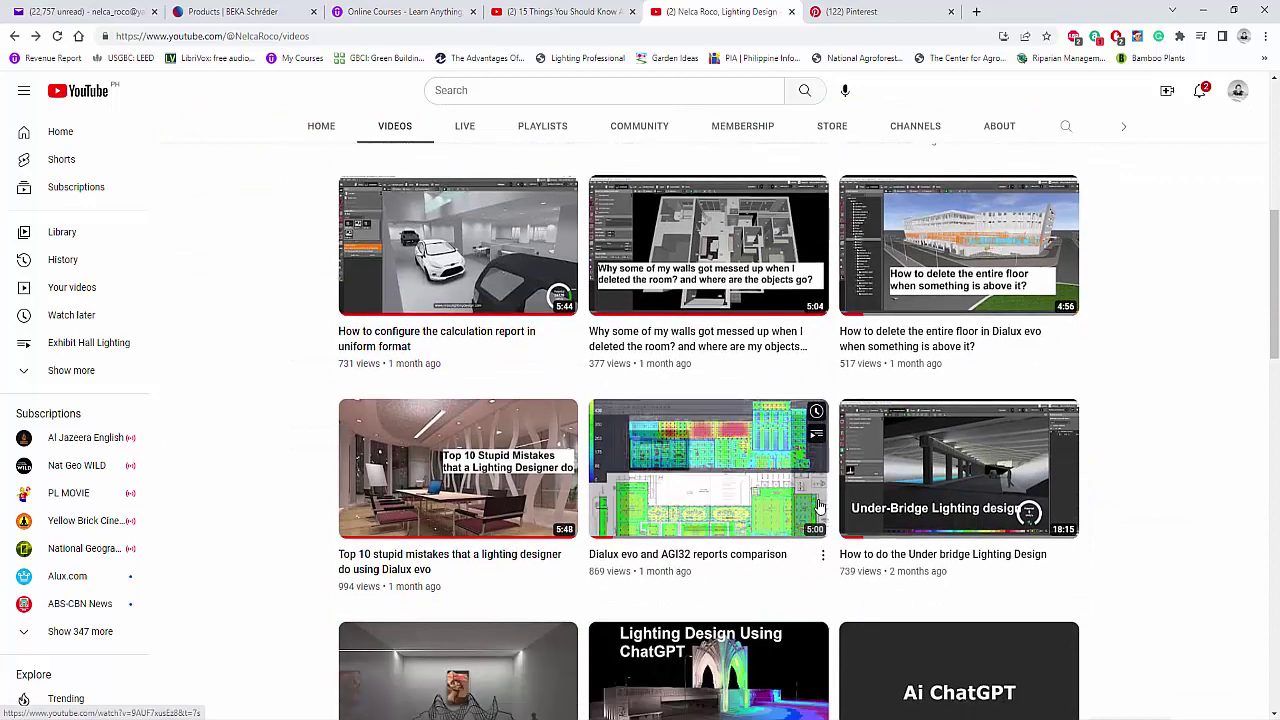
{"action": "mouse_move", "coordinate": [403, 572]}
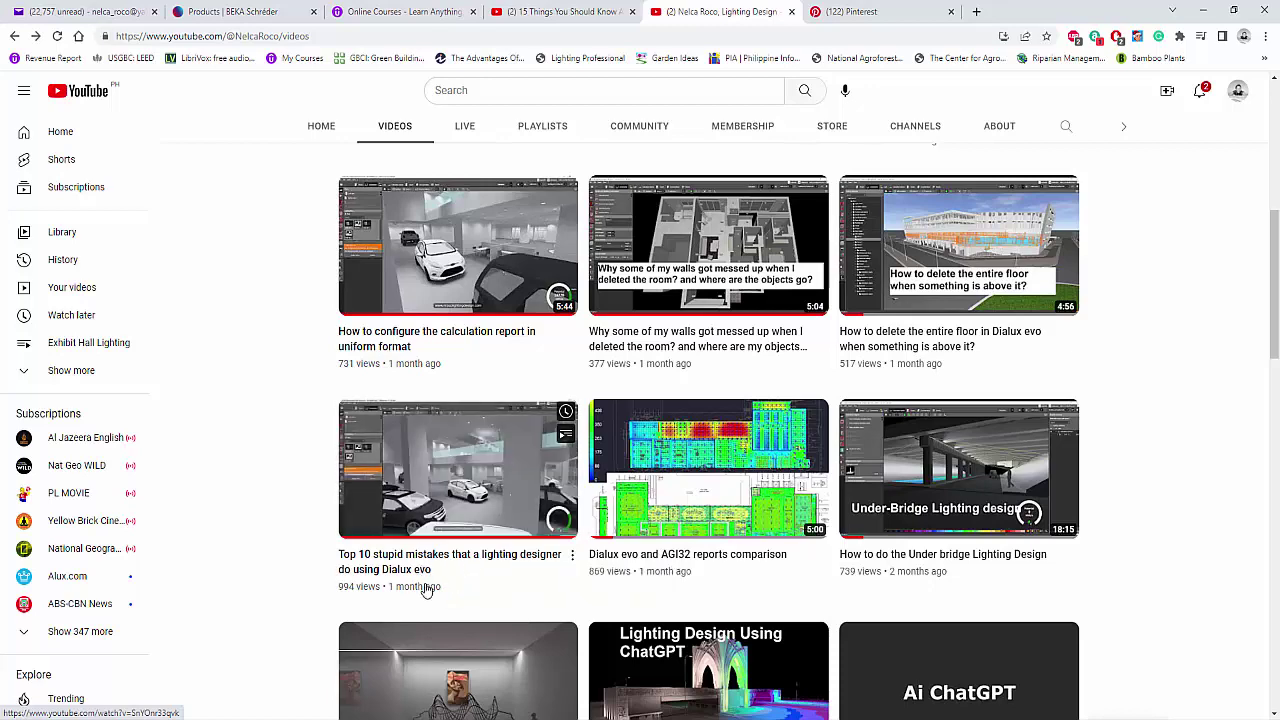
{"action": "mouse_move", "coordinate": [703, 557]}
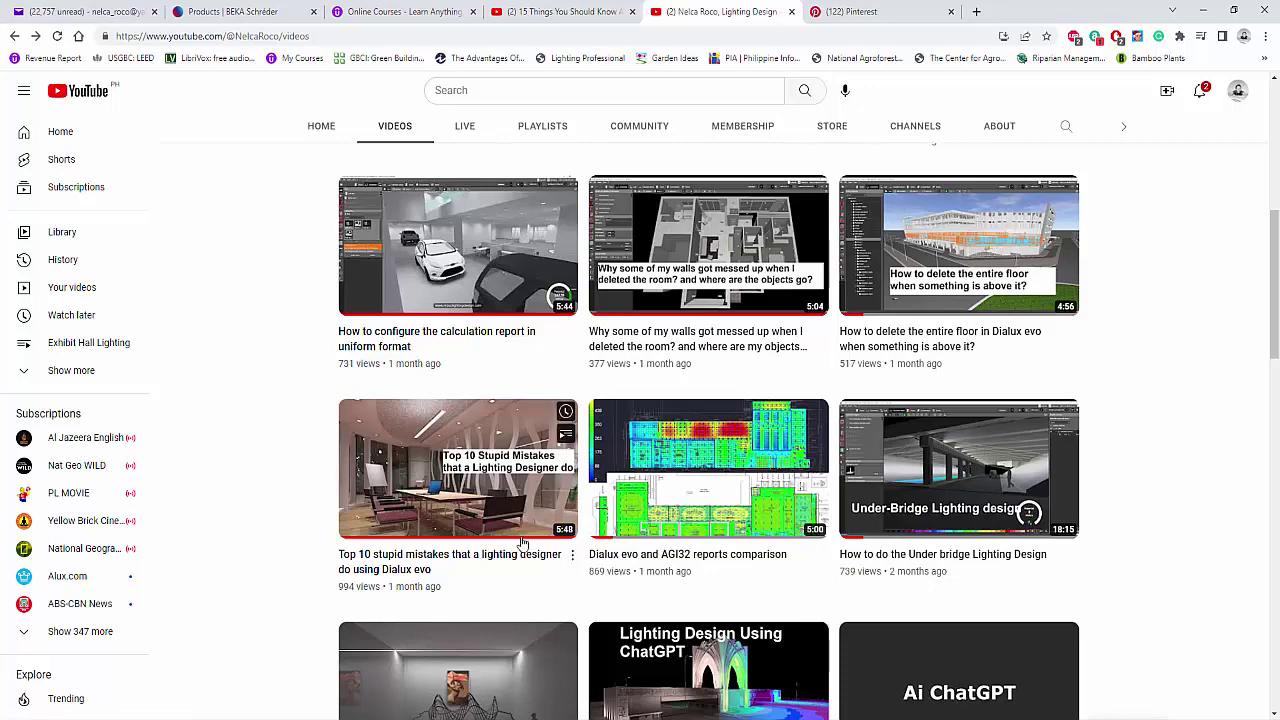
{"action": "mouse_move", "coordinate": [887, 598]}
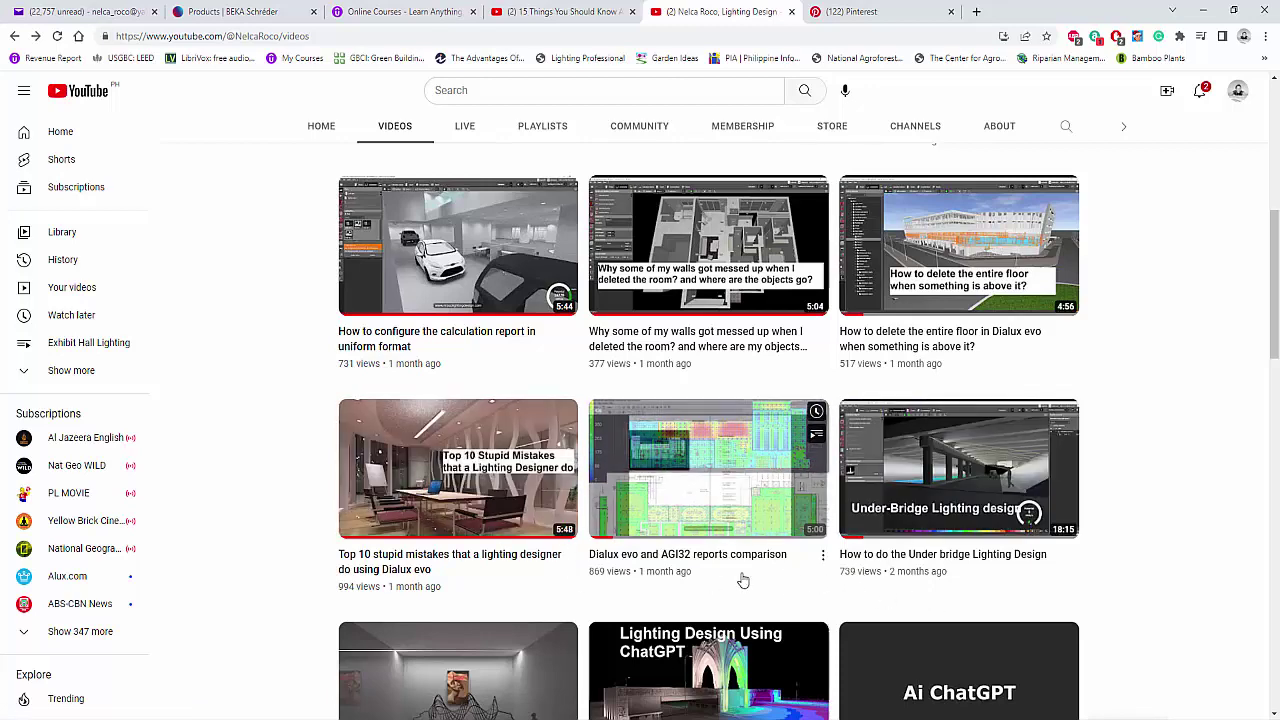
{"action": "mouse_move", "coordinate": [572, 541]}
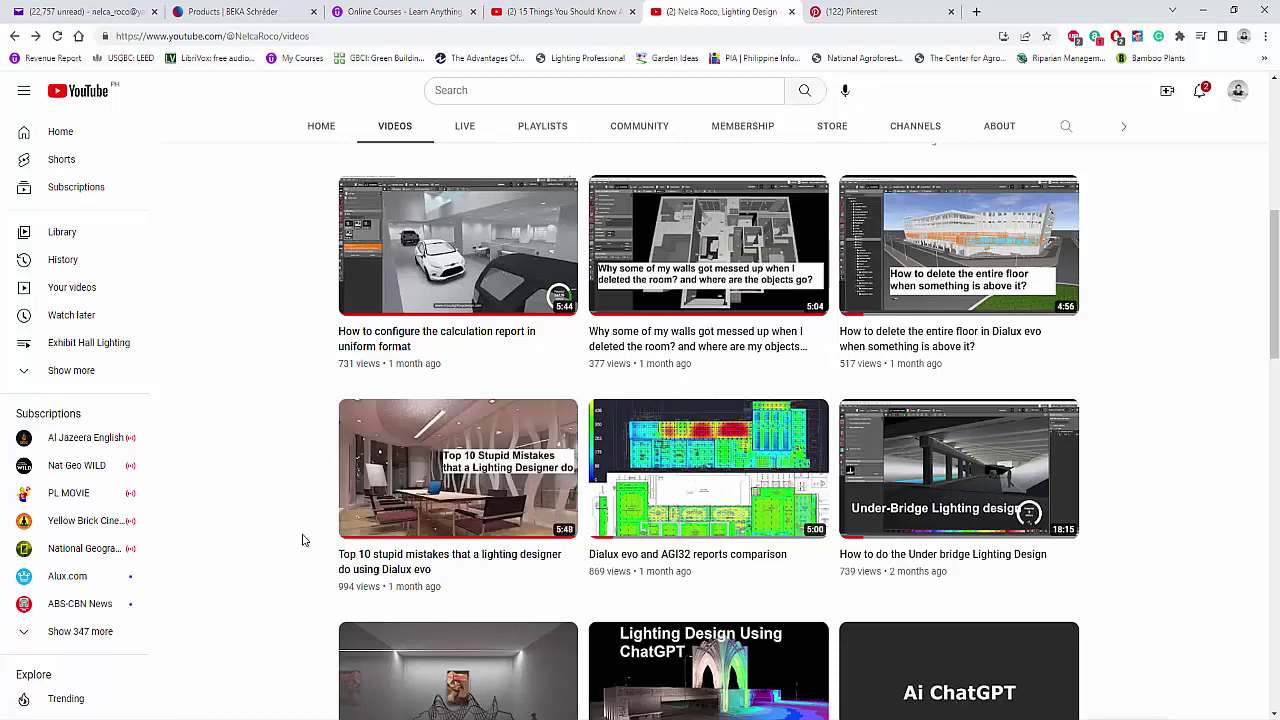
{"action": "mouse_move", "coordinate": [343, 566]}
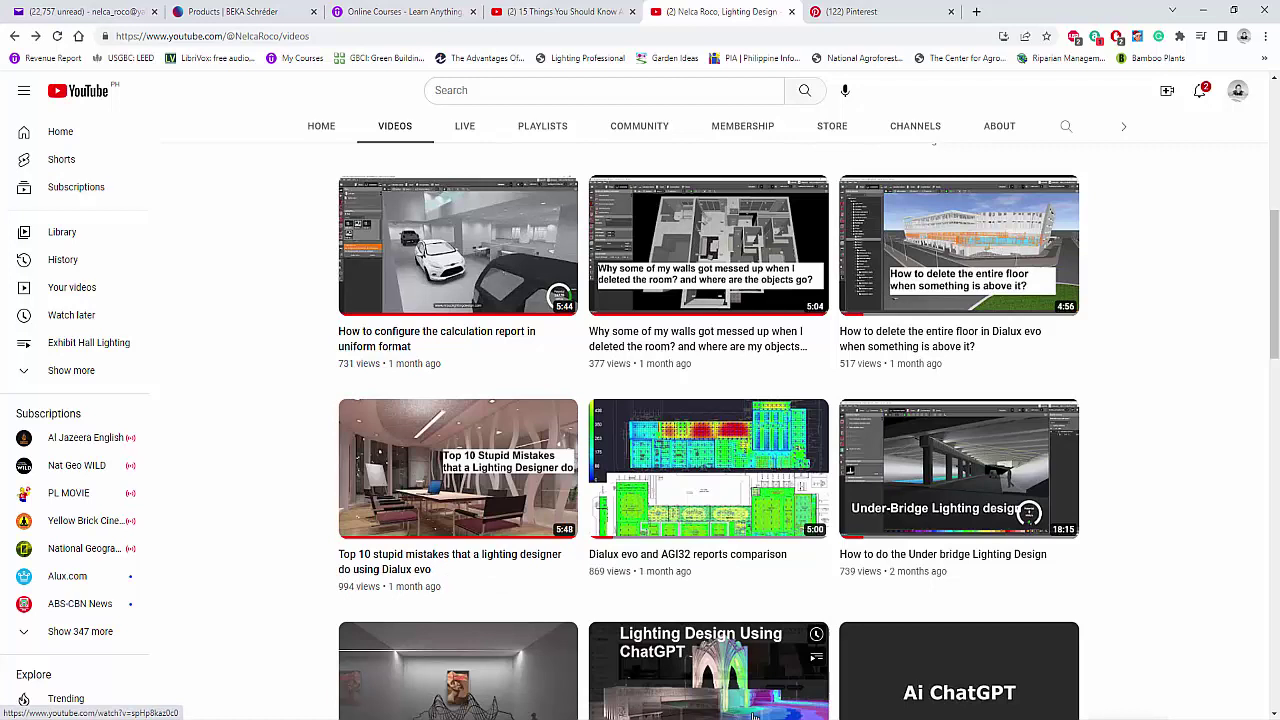
Switch to DIALux evo with the George Municipal Offices - GF project and dismiss the save reminder without saving
{"action": "mouse_move", "coordinate": [764, 718]}
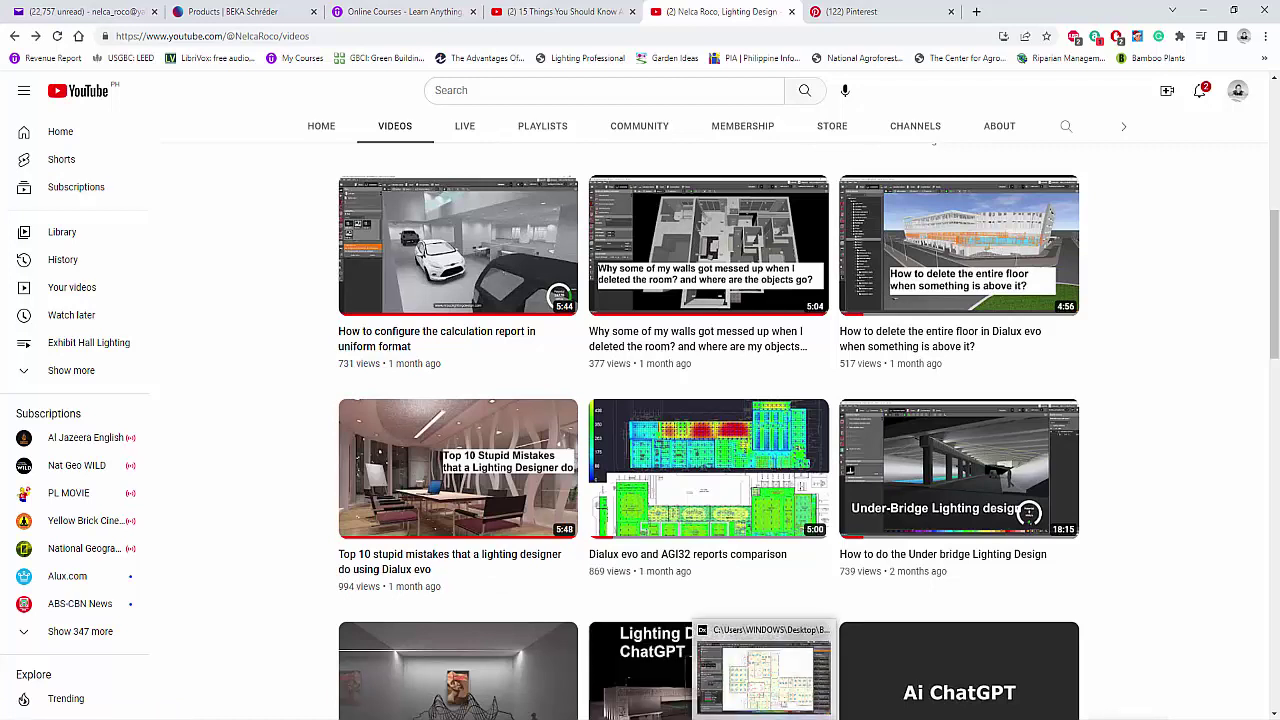
{"action": "left_click", "coordinate": [764, 672]}
{"action": "scroll", "coordinate": [675, 500], "scroll_direction": "up", "scroll_amount": 2}
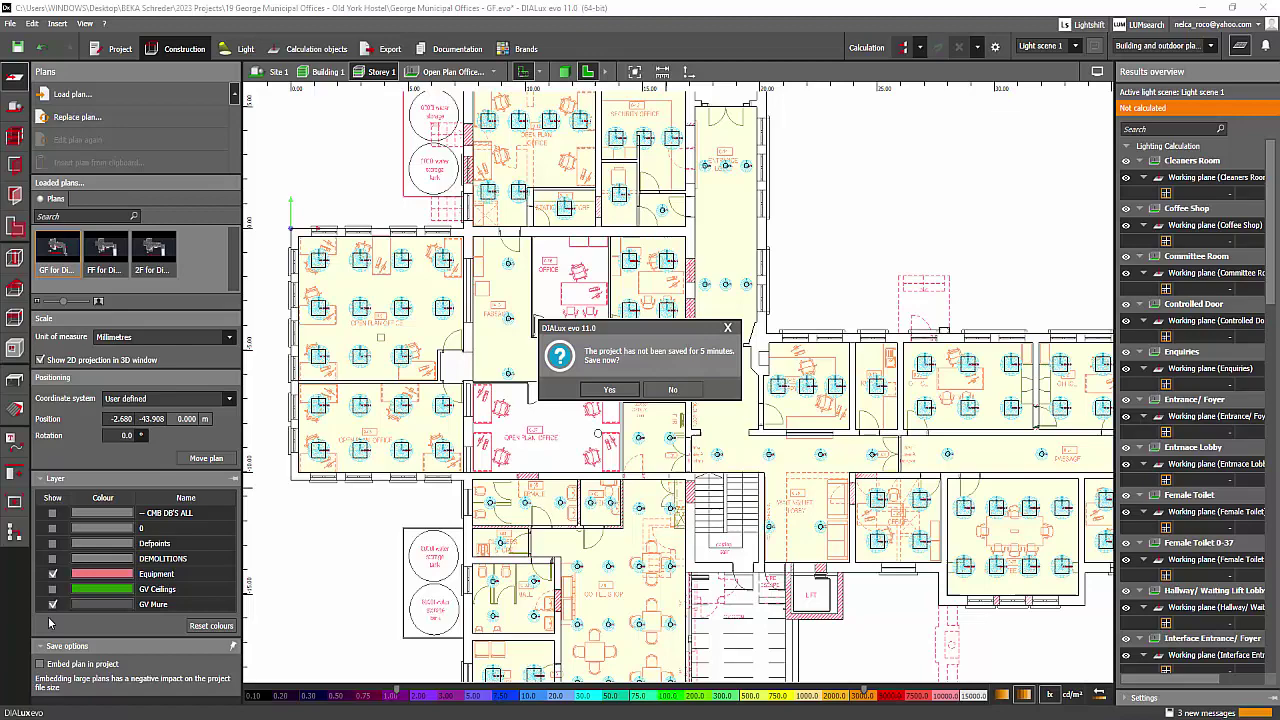
{"action": "left_click", "coordinate": [727, 328]}
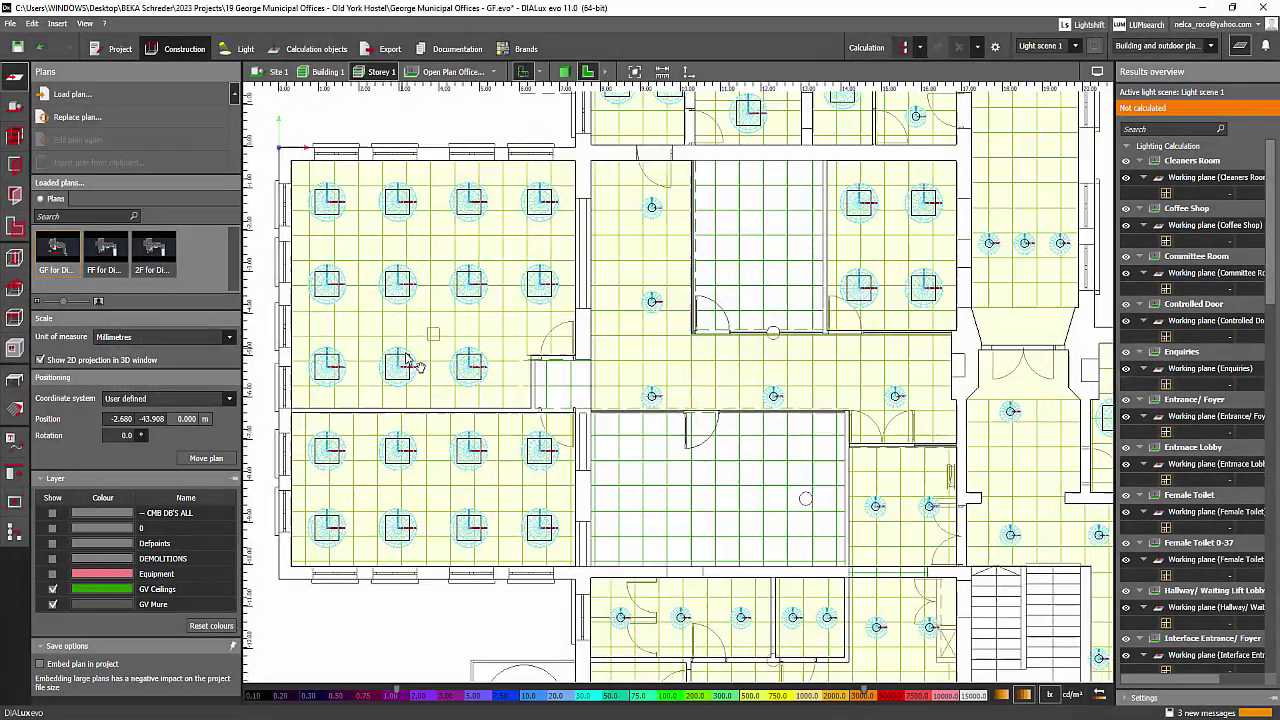
Hide the GV Ceilings layer of the ground-floor plan and show the Equipment layer with the furniture layout
{"action": "scroll", "coordinate": [407, 364], "scroll_direction": "down", "scroll_amount": 3}
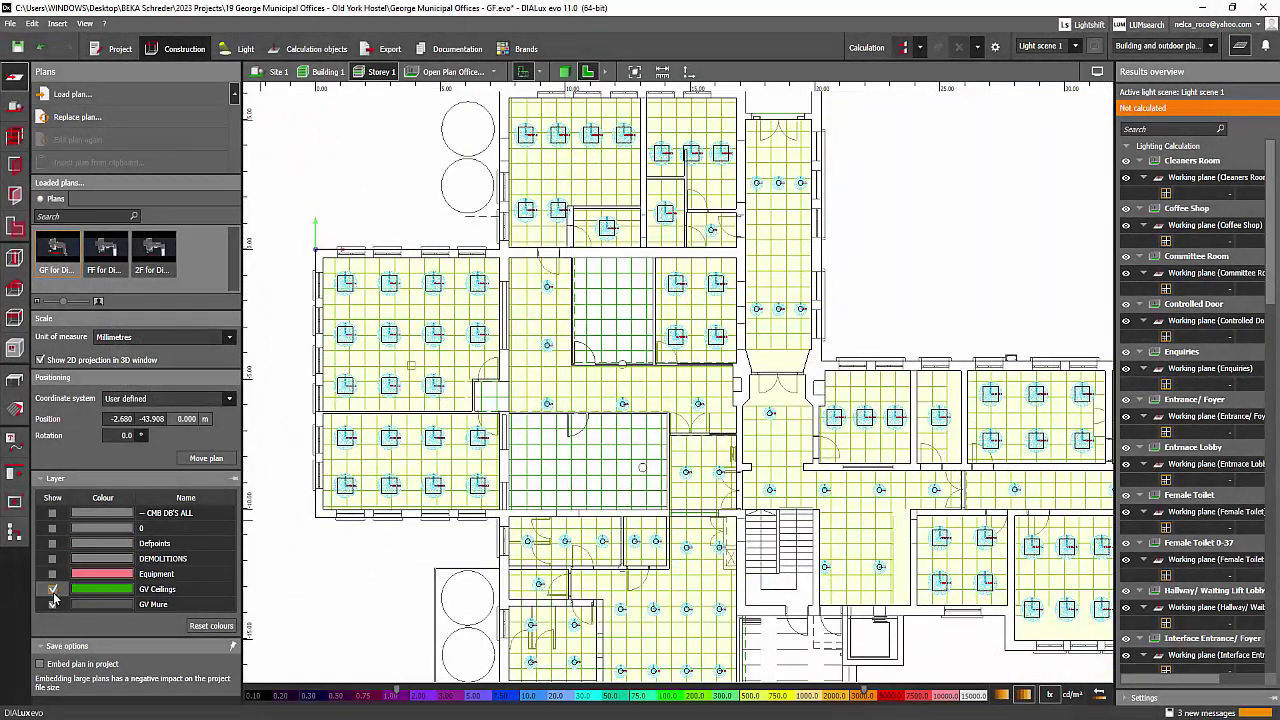
{"action": "left_click", "coordinate": [53, 589]}
{"action": "left_click", "coordinate": [53, 574]}
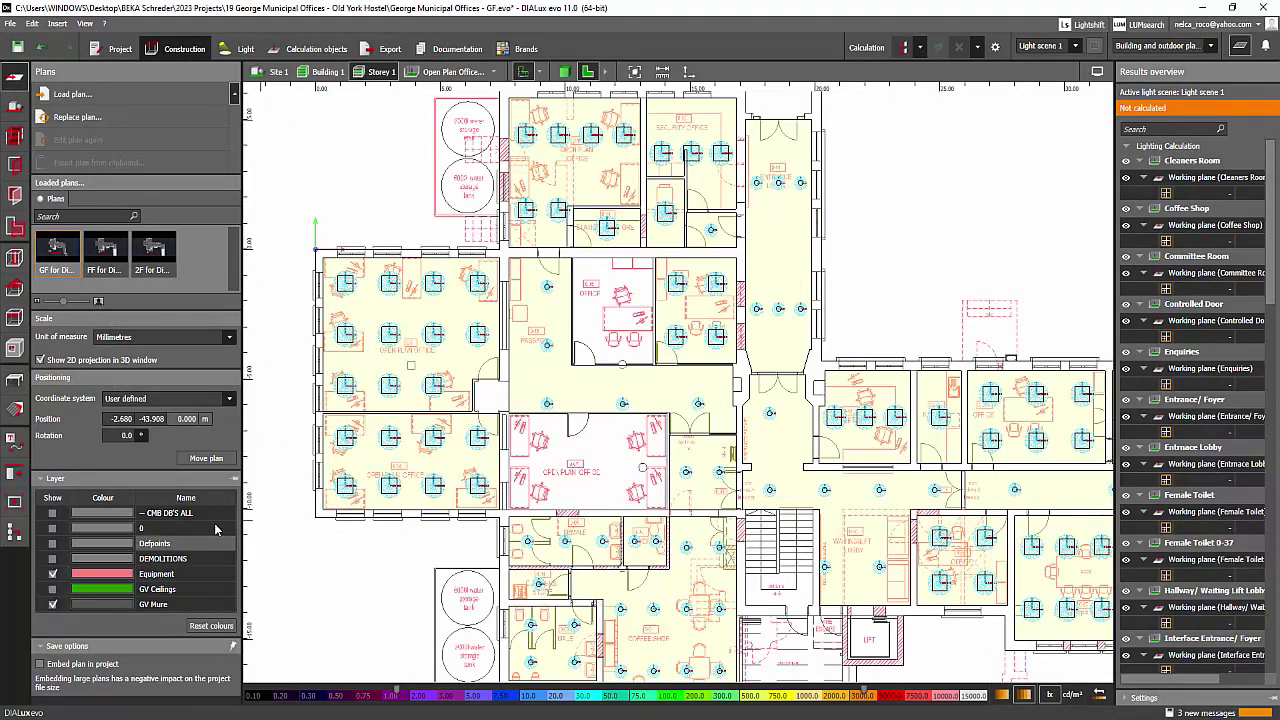
{"action": "scroll", "coordinate": [445, 300], "scroll_direction": "up", "scroll_amount": 3}
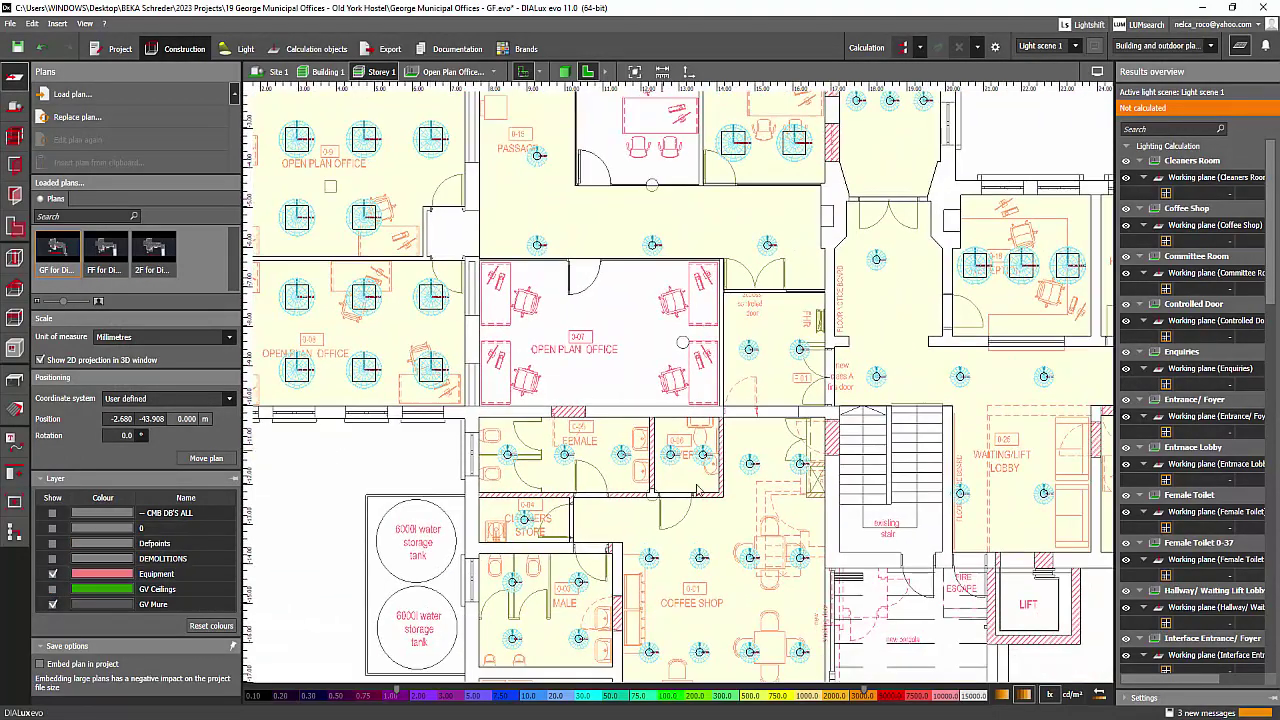
{"action": "scroll", "coordinate": [697, 500], "scroll_direction": "down", "scroll_amount": 3}
{"action": "middle_click_drag", "start_coordinate": [693, 498], "coordinate": [744, 547]}
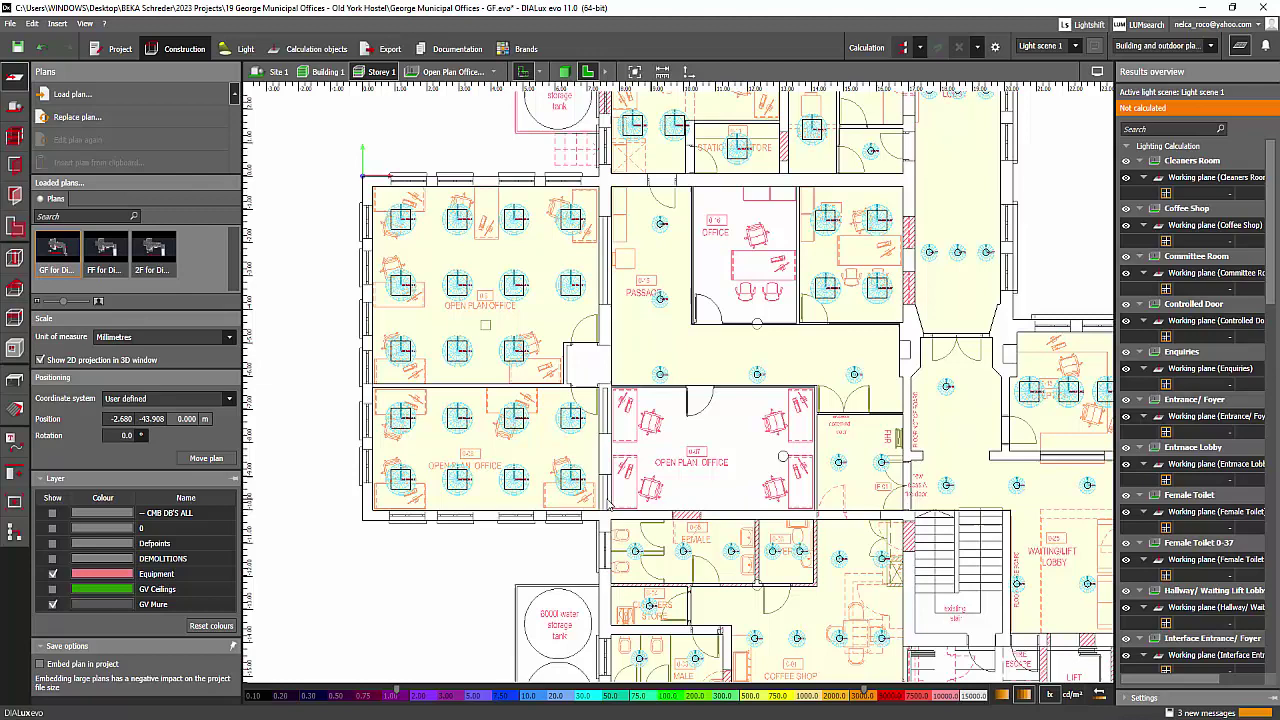
{"action": "middle_click_drag", "start_coordinate": [592, 540], "coordinate": [584, 557]}
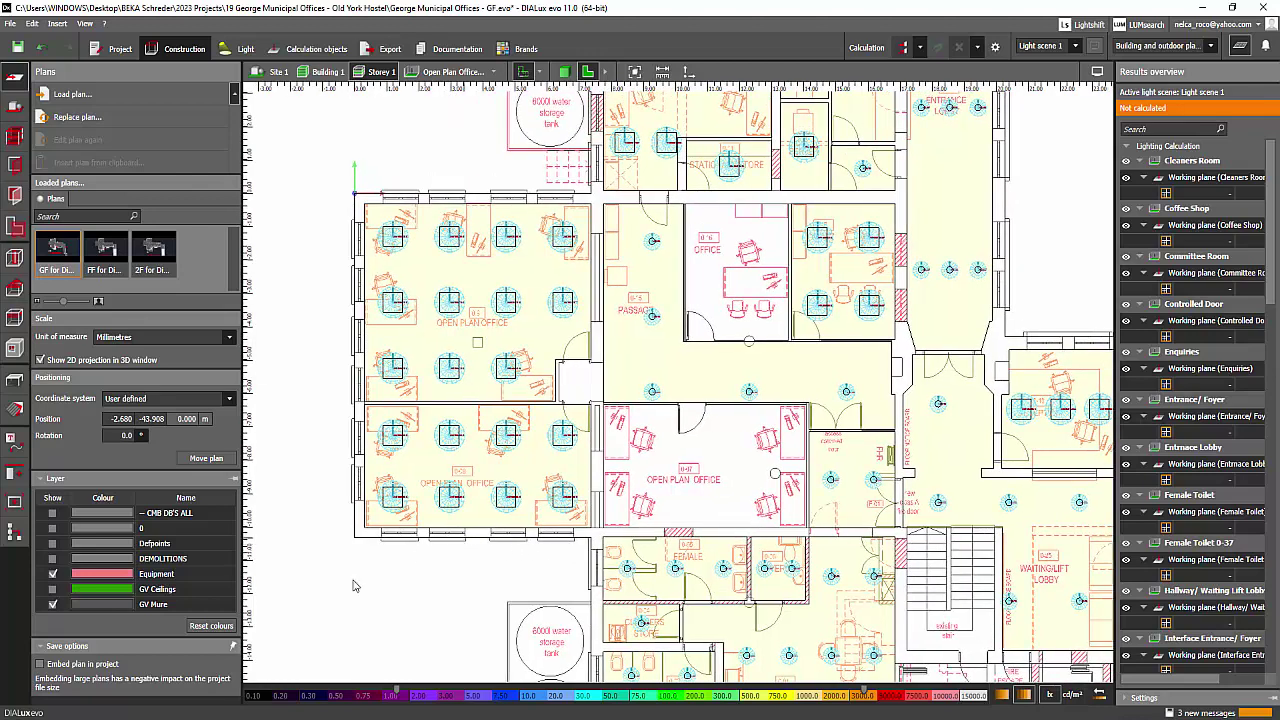
Hide the Equipment layer of the ground-floor plan, leaving only the GV Mure layer shown
{"action": "left_click", "coordinate": [52, 575]}
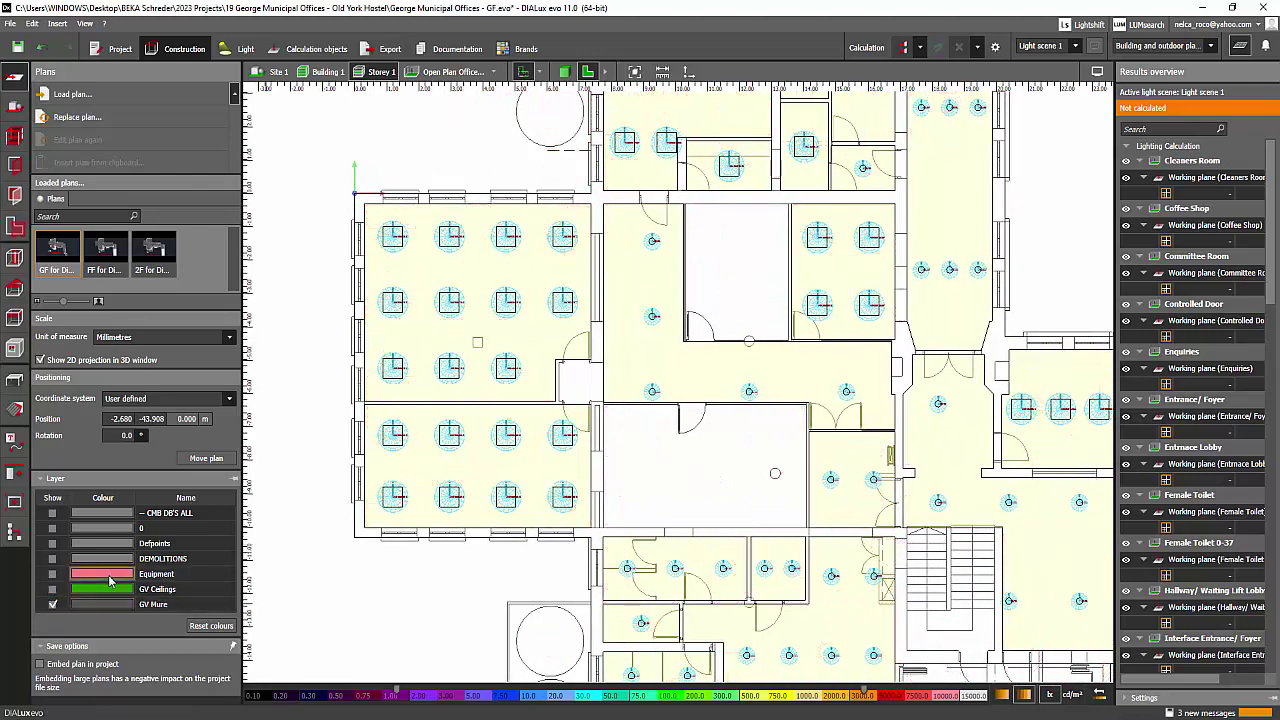
{"action": "middle_click_drag", "start_coordinate": [567, 385], "coordinate": [459, 403]}
{"action": "scroll", "coordinate": [459, 403], "scroll_direction": "down", "scroll_amount": 5}
{"action": "middle_click_drag", "start_coordinate": [679, 519], "coordinate": [497, 337]}
{"action": "middle_click_drag", "start_coordinate": [640, 460], "coordinate": [744, 484]}
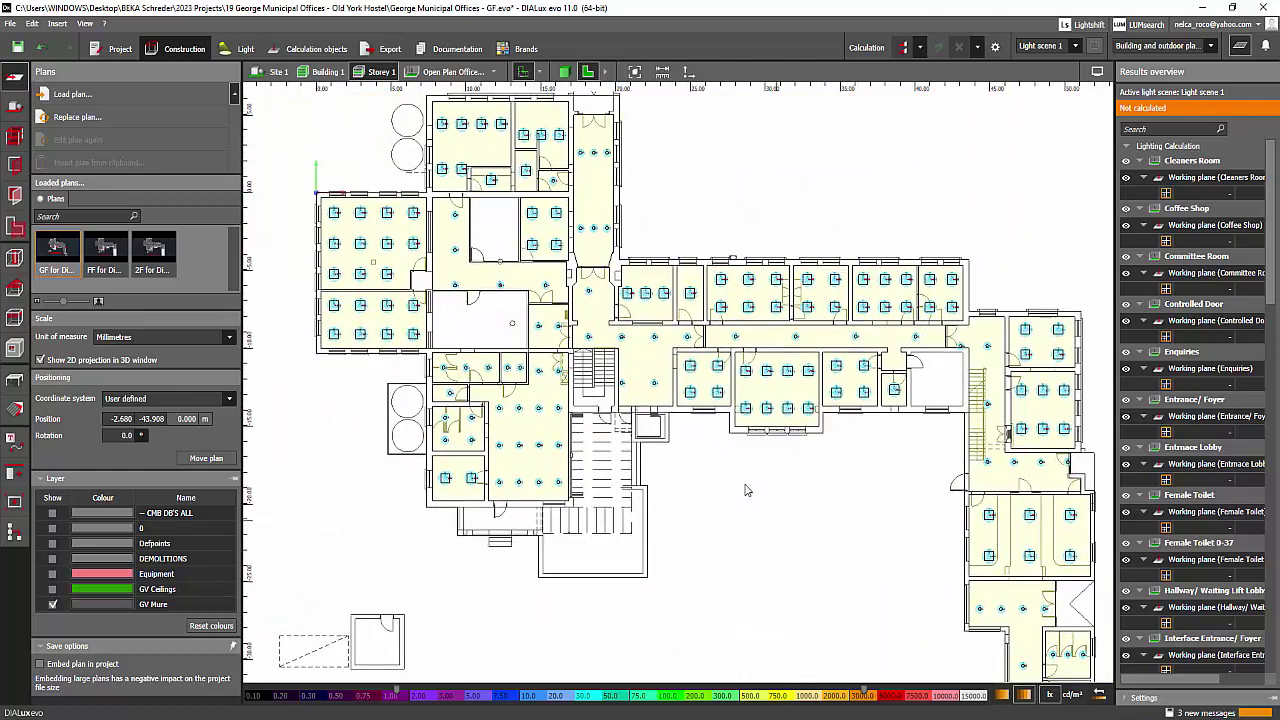
Delete the LED PANEL 30W 600x600 luminaire arrangement from Open Plan Office 0-9
{"action": "middle_click_drag", "start_coordinate": [530, 324], "coordinate": [608, 431]}
{"action": "scroll", "coordinate": [449, 362], "scroll_direction": "up", "scroll_amount": 1}
{"action": "scroll", "coordinate": [450, 365], "scroll_direction": "up", "scroll_amount": 3}
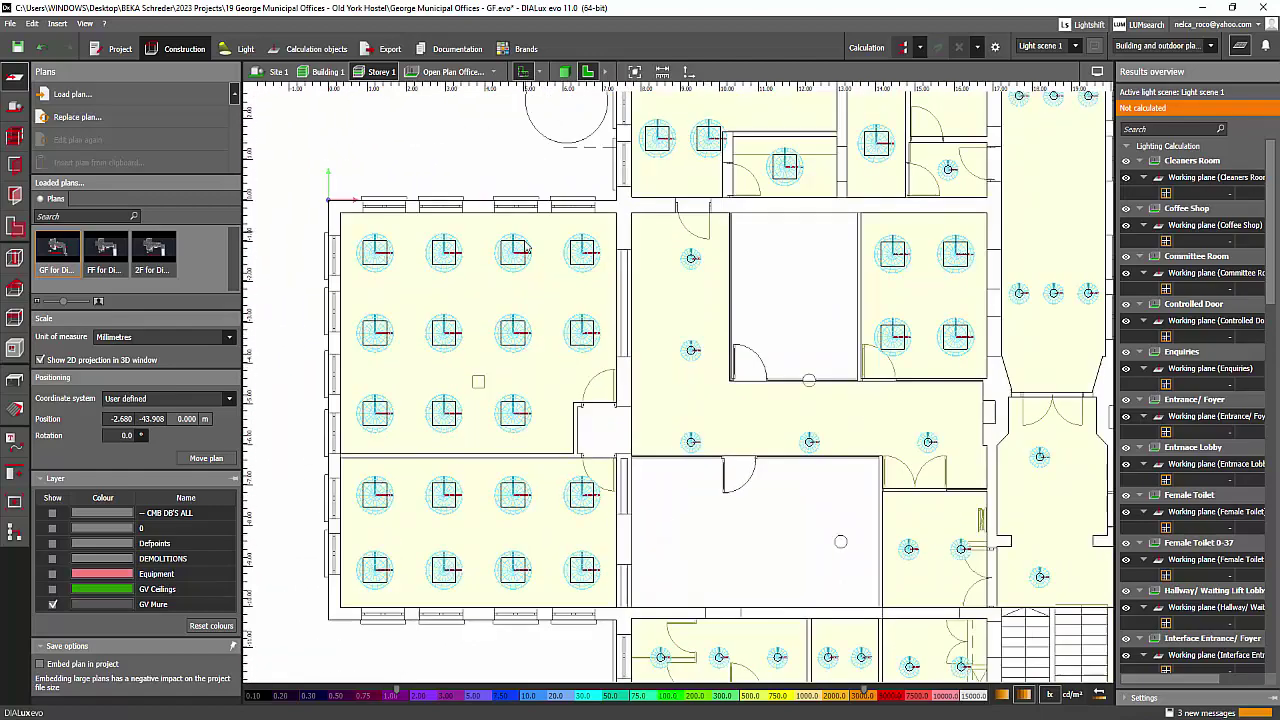
{"action": "left_click", "coordinate": [245, 48]}
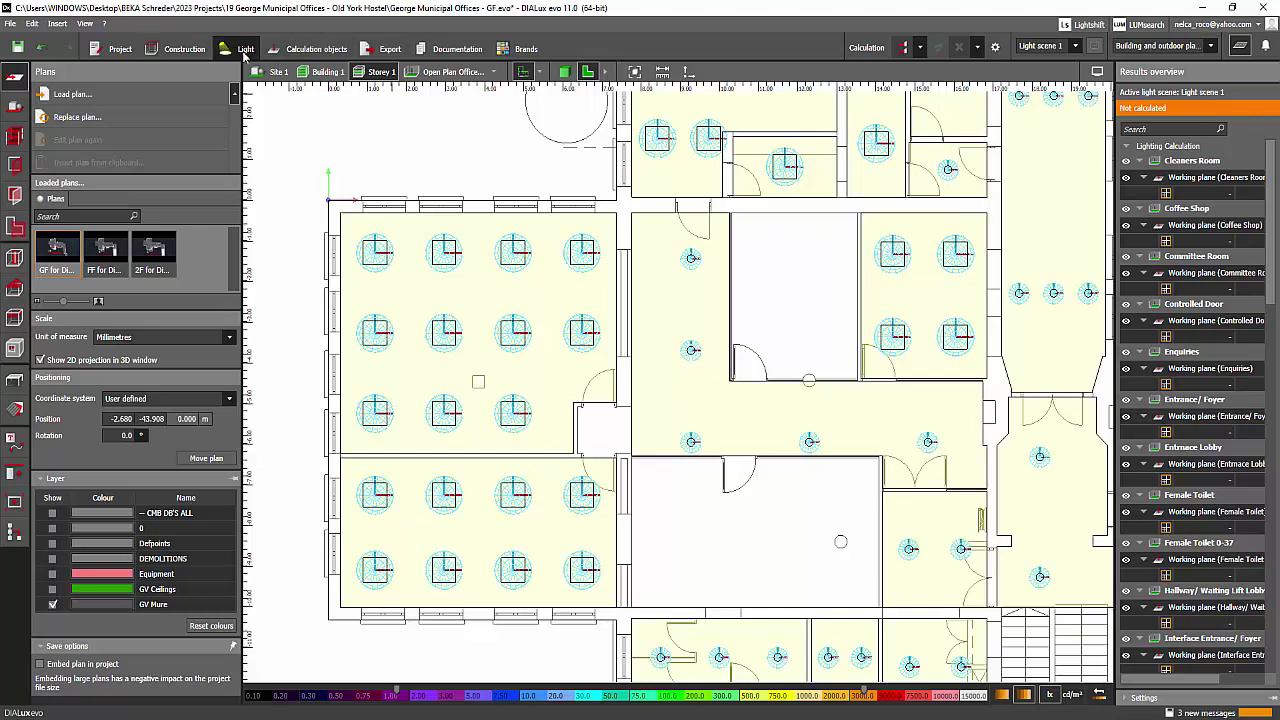
{"action": "left_click", "coordinate": [400, 392]}
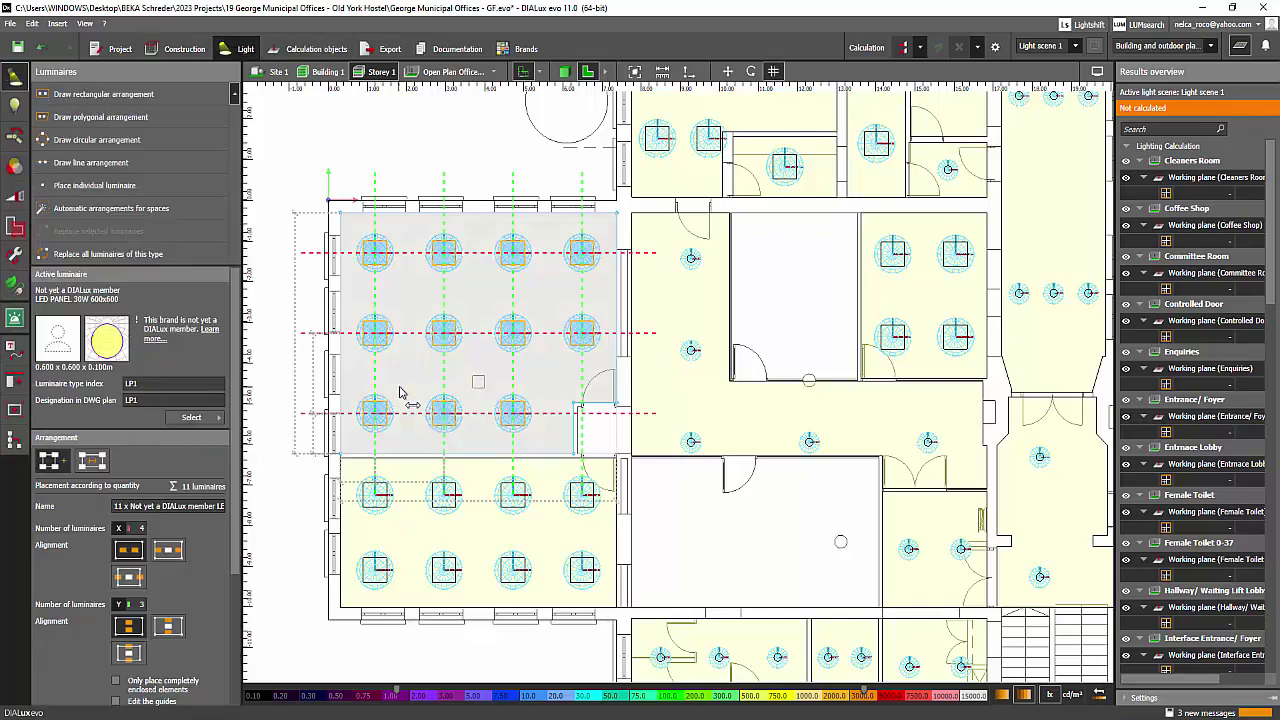
{"action": "key", "text": "Delete"}
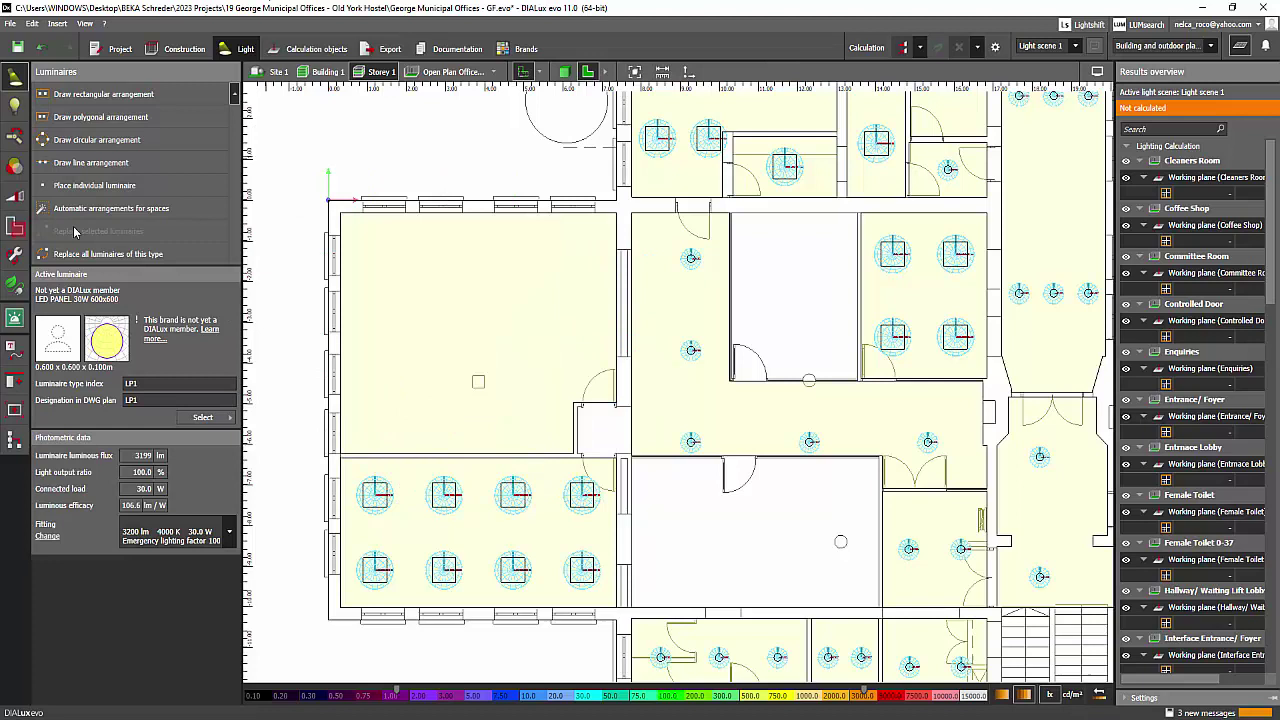
Assign the Open Plan Office 0-9 space the utilisation profile 5.26 Offices, 5.26.2 Writing, typewriting, reading, data processing
{"action": "left_click", "coordinate": [13, 228]}
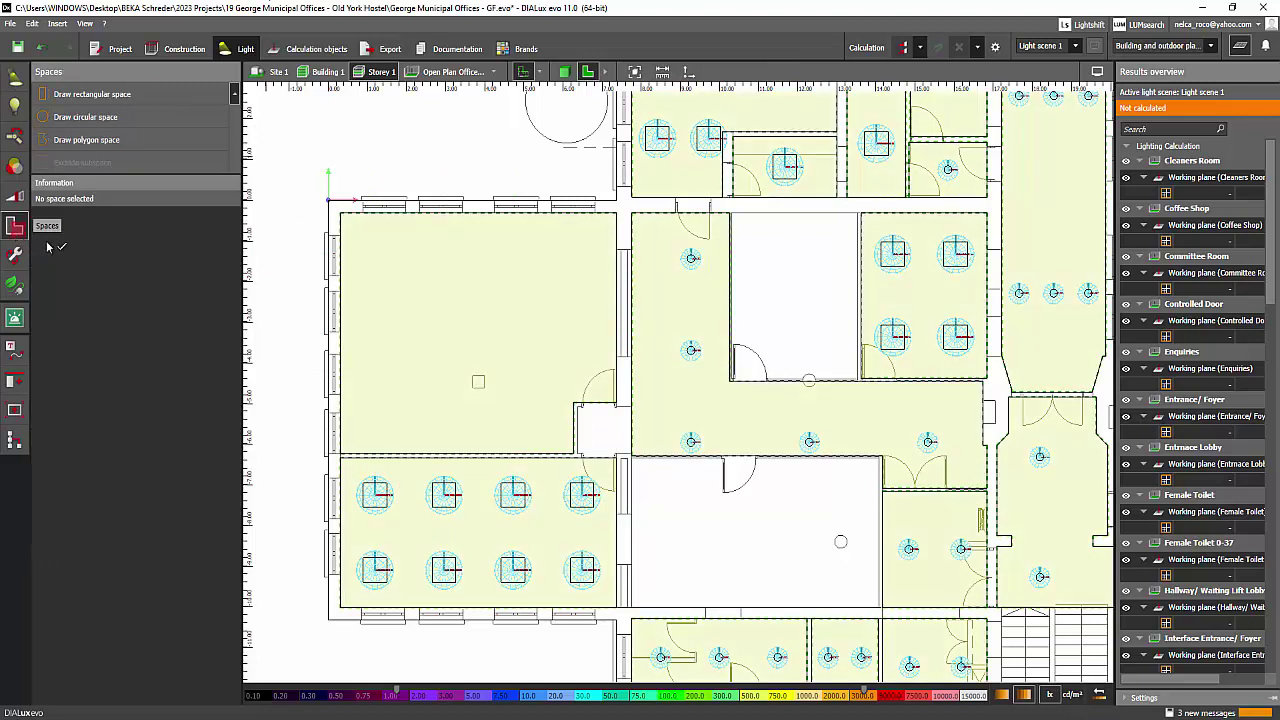
{"action": "left_click", "coordinate": [421, 287]}
{"action": "left_click", "coordinate": [172, 201]}
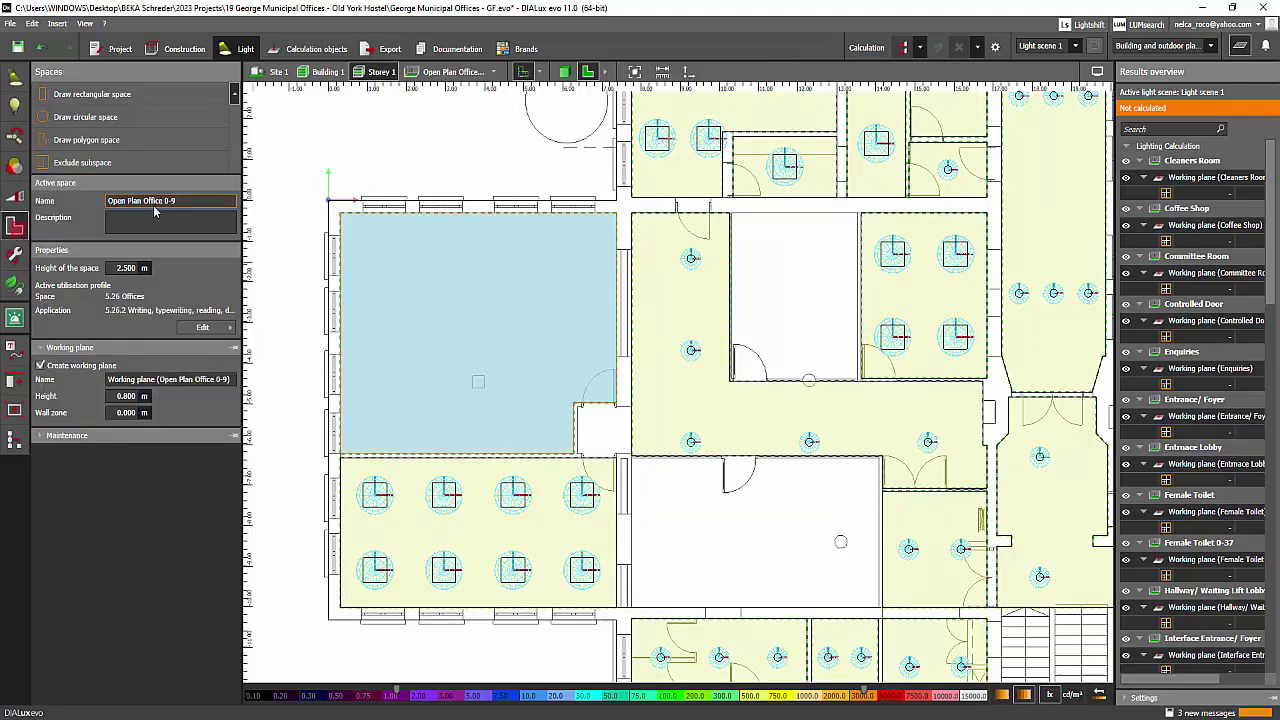
{"action": "left_click", "coordinate": [202, 327]}
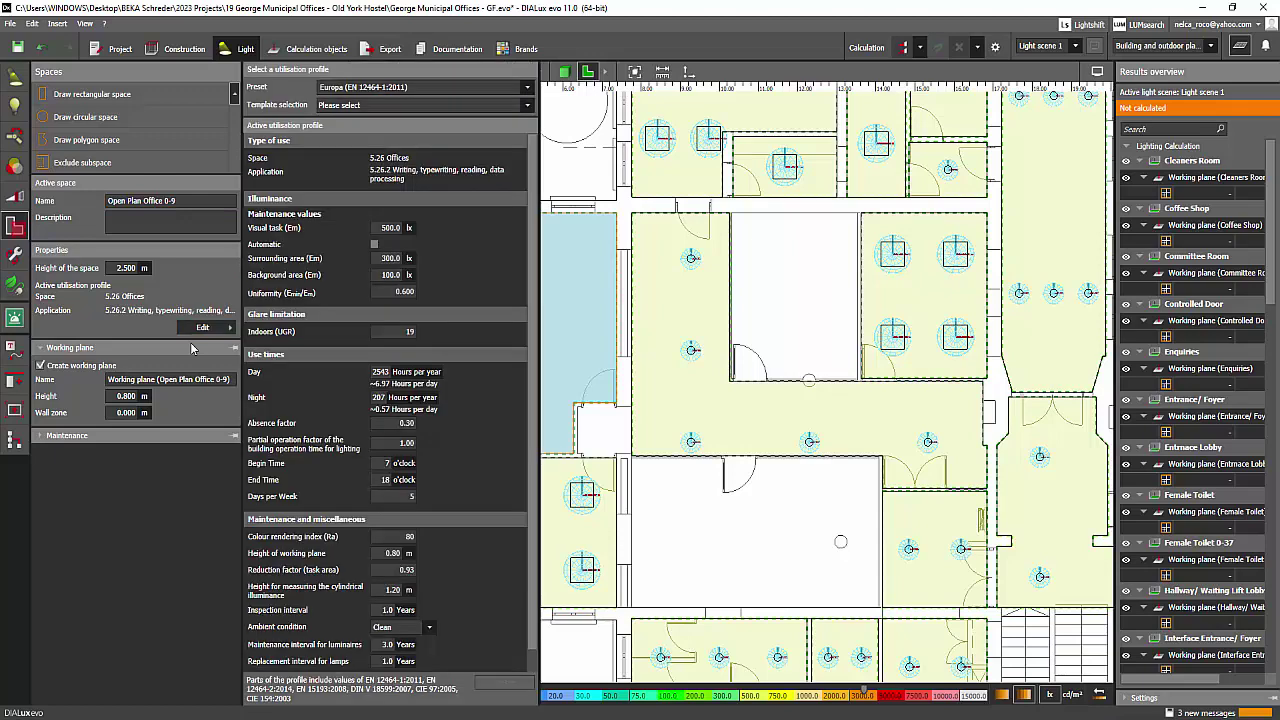
{"action": "left_click", "coordinate": [424, 105]}
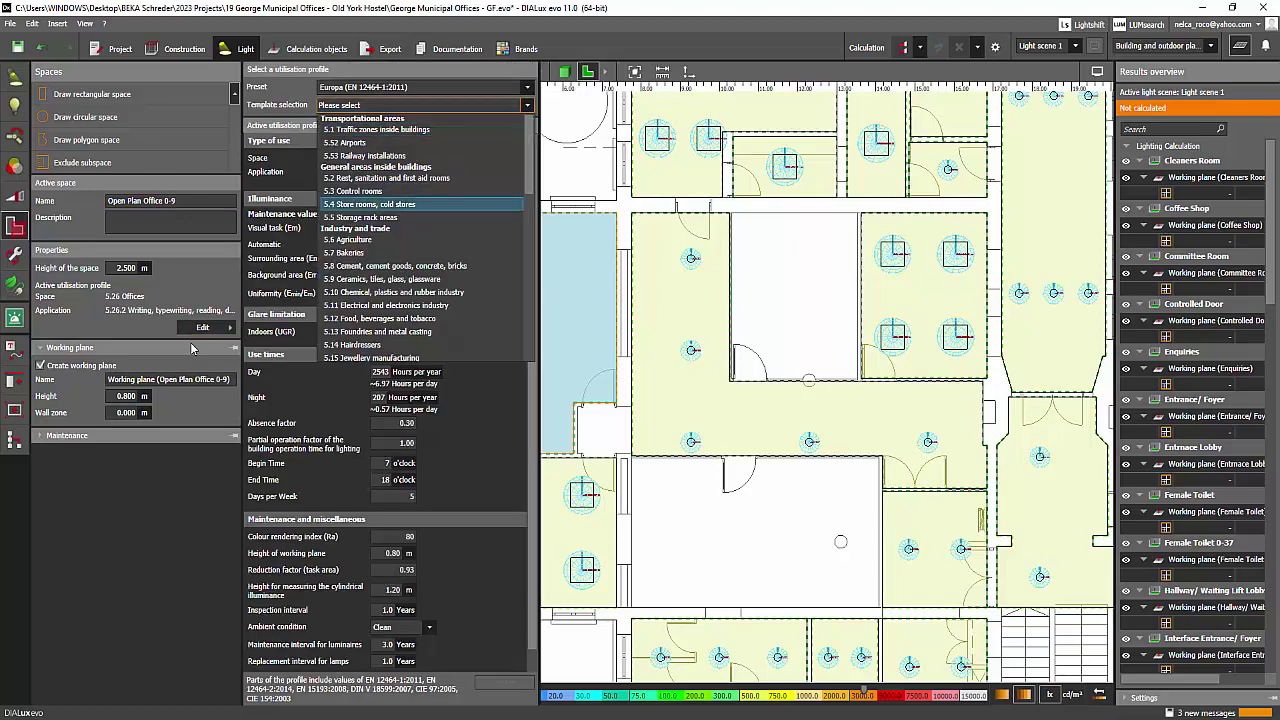
{"action": "scroll", "coordinate": [193, 347], "scroll_direction": "down", "scroll_amount": 3}
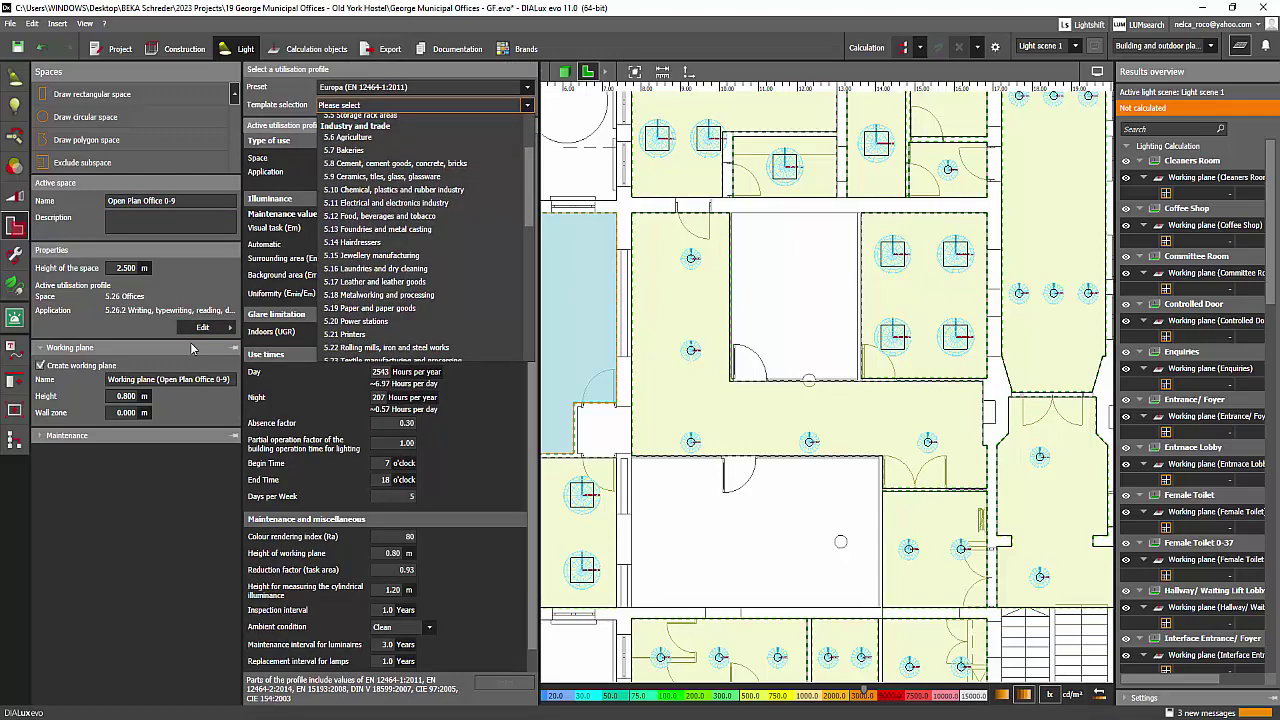
{"action": "scroll", "coordinate": [350, 337], "scroll_direction": "down", "scroll_amount": 2}
{"action": "left_click", "coordinate": [350, 337]}
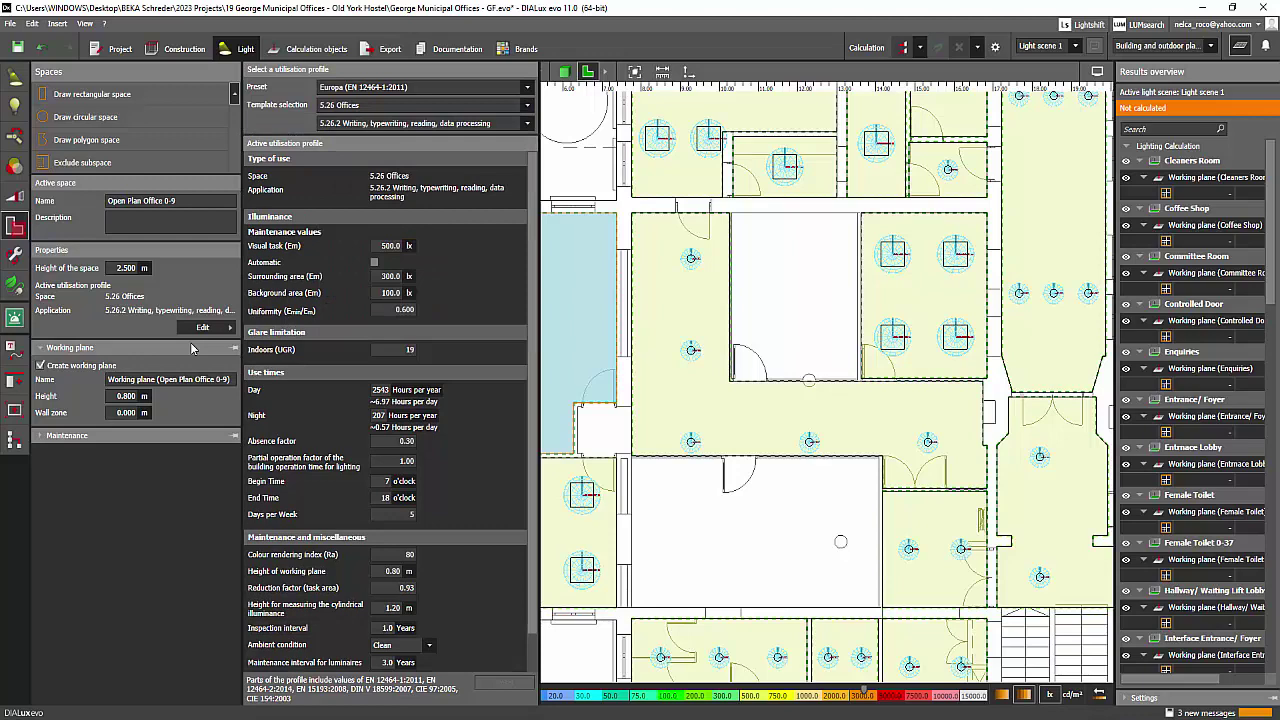
{"action": "left_click", "coordinate": [203, 327]}
Place an automatic arrangement of the LED PANEL 30W 600x600 luminaire in Open Plan Office 0-9
{"action": "scroll", "coordinate": [475, 368], "scroll_direction": "down", "scroll_amount": 3}
{"action": "middle_click_drag", "start_coordinate": [475, 368], "coordinate": [495, 346]}
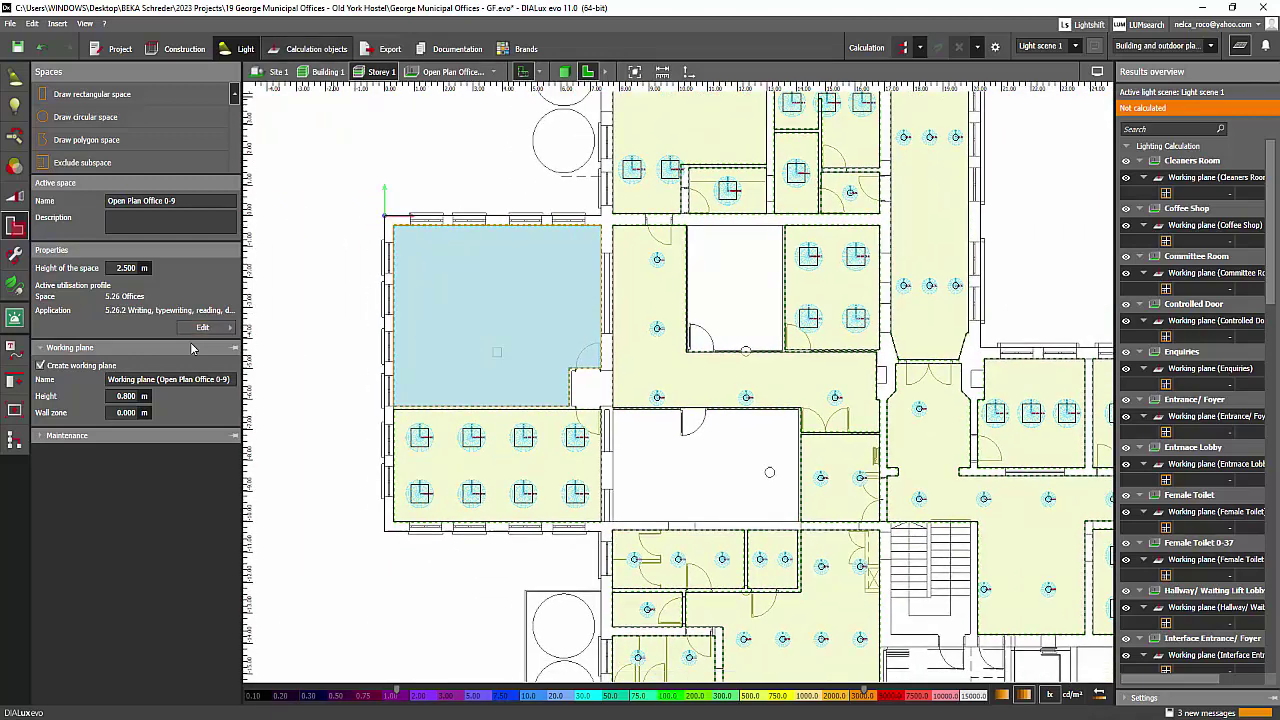
{"action": "left_click", "coordinate": [15, 78]}
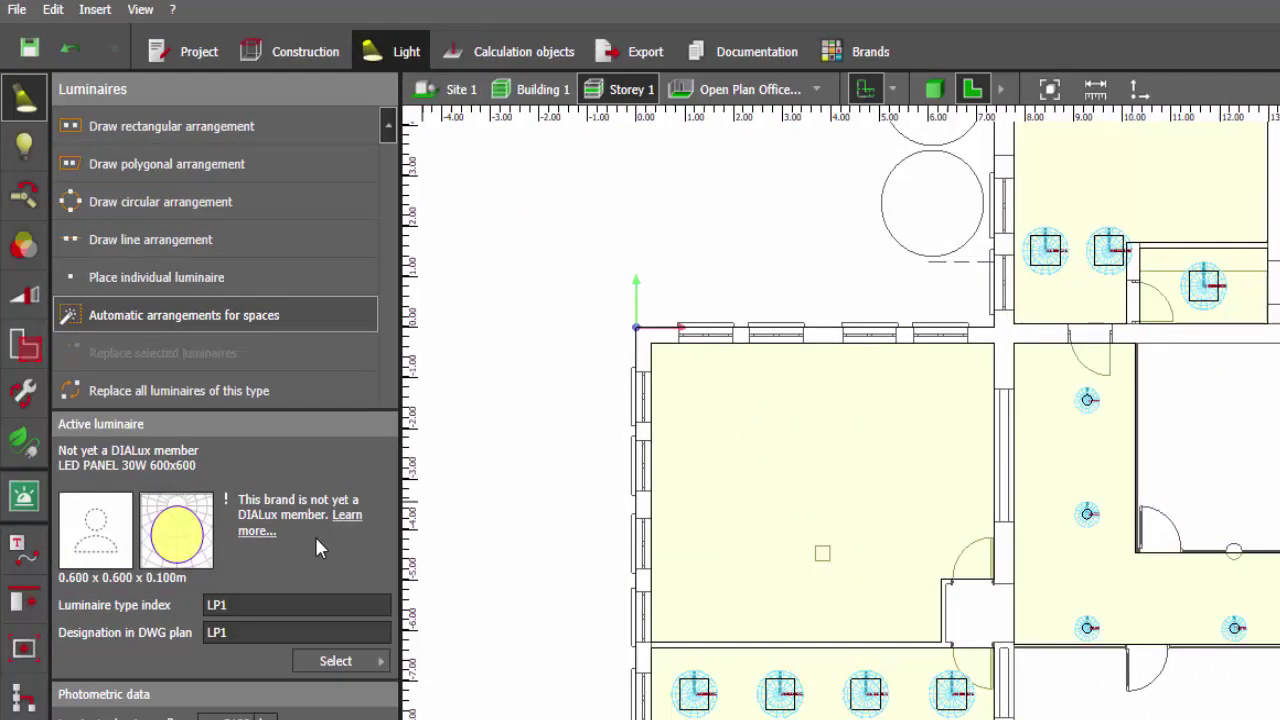
{"action": "left_click", "coordinate": [184, 315]}
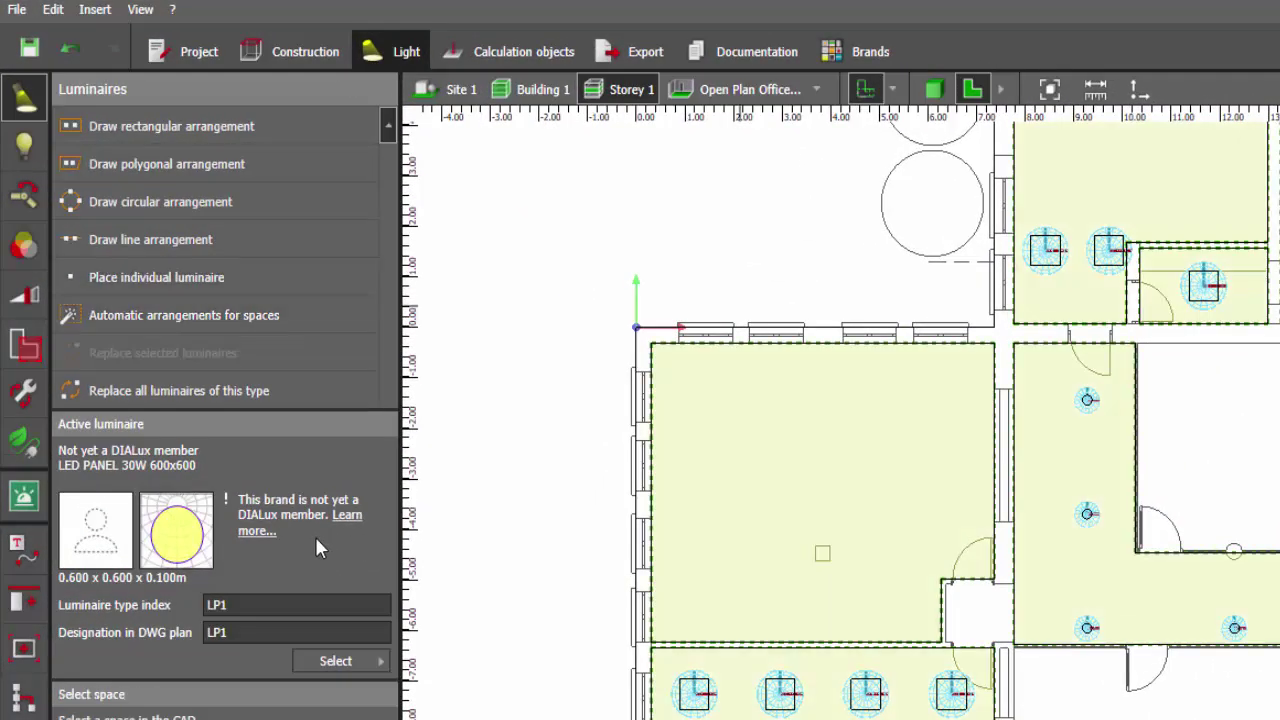
{"action": "left_click", "coordinate": [780, 545]}
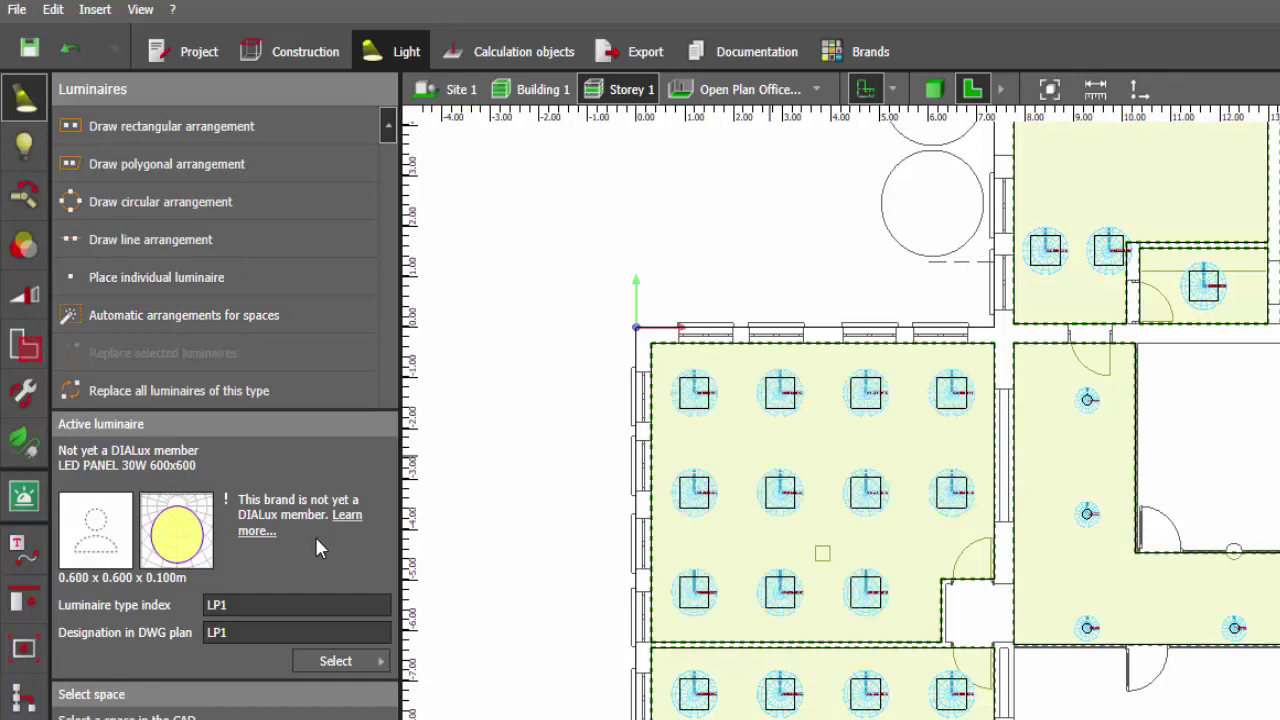
{"action": "left_click", "coordinate": [780, 591]}
Open the room Open Plan Office 0-9 on its own and display the GF for Dialux plan behind it
{"action": "scroll", "coordinate": [654, 557], "scroll_direction": "up", "scroll_amount": 3}
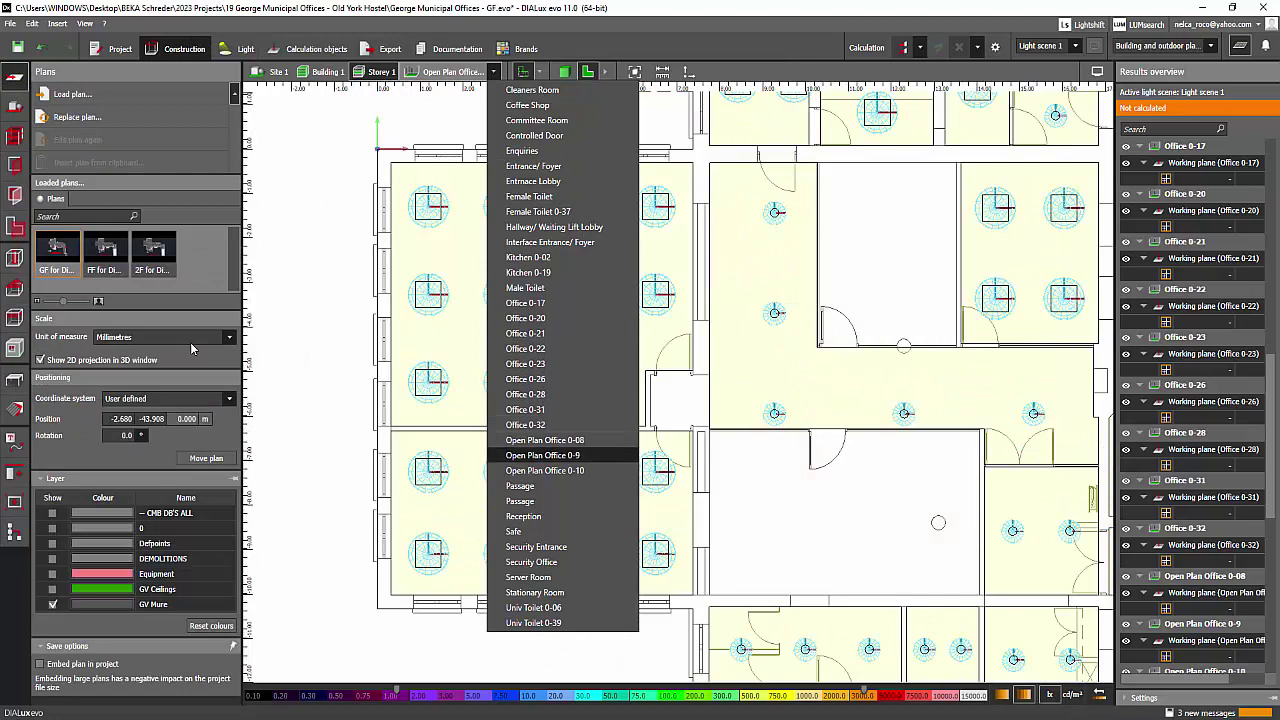
{"action": "key", "text": "Return"}
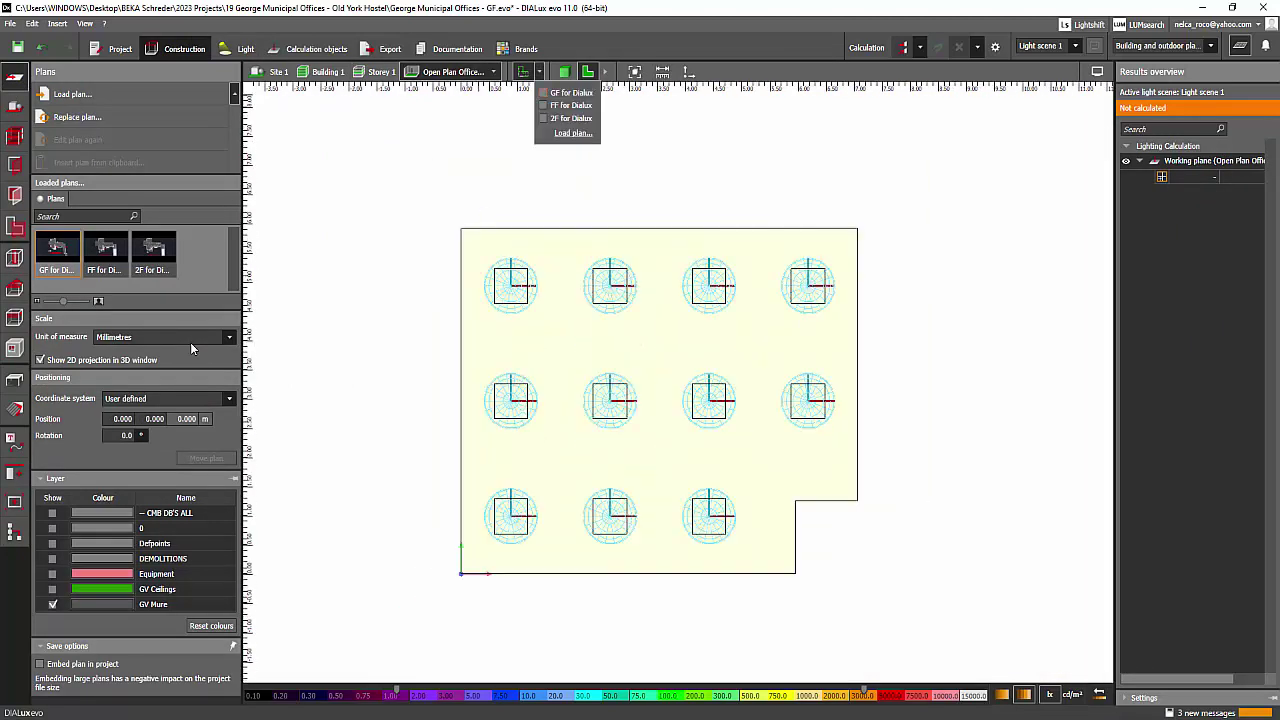
{"action": "left_click", "coordinate": [544, 93]}
{"action": "middle_click_drag", "start_coordinate": [660, 420], "coordinate": [621, 342]}
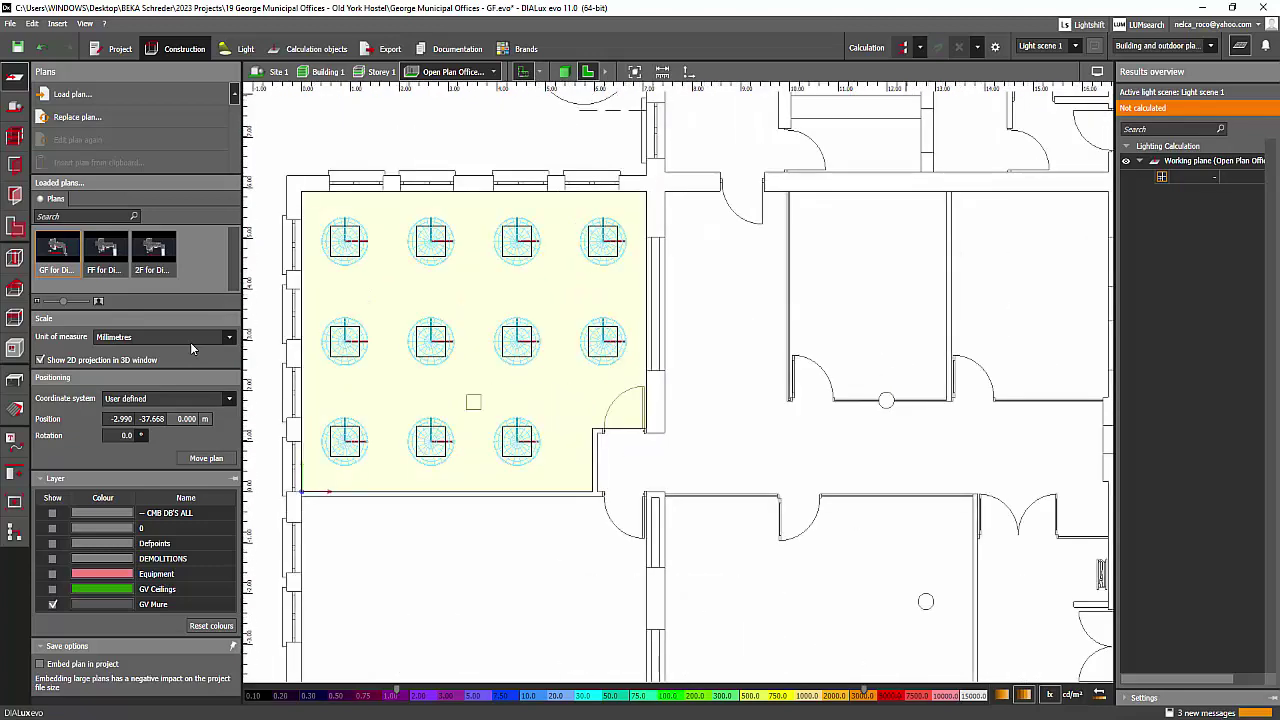
Set the calculation mode to Fast and calculate Open Plan Office 0-9
{"action": "left_click", "coordinate": [995, 47]}
{"action": "left_click", "coordinate": [1037, 86]}
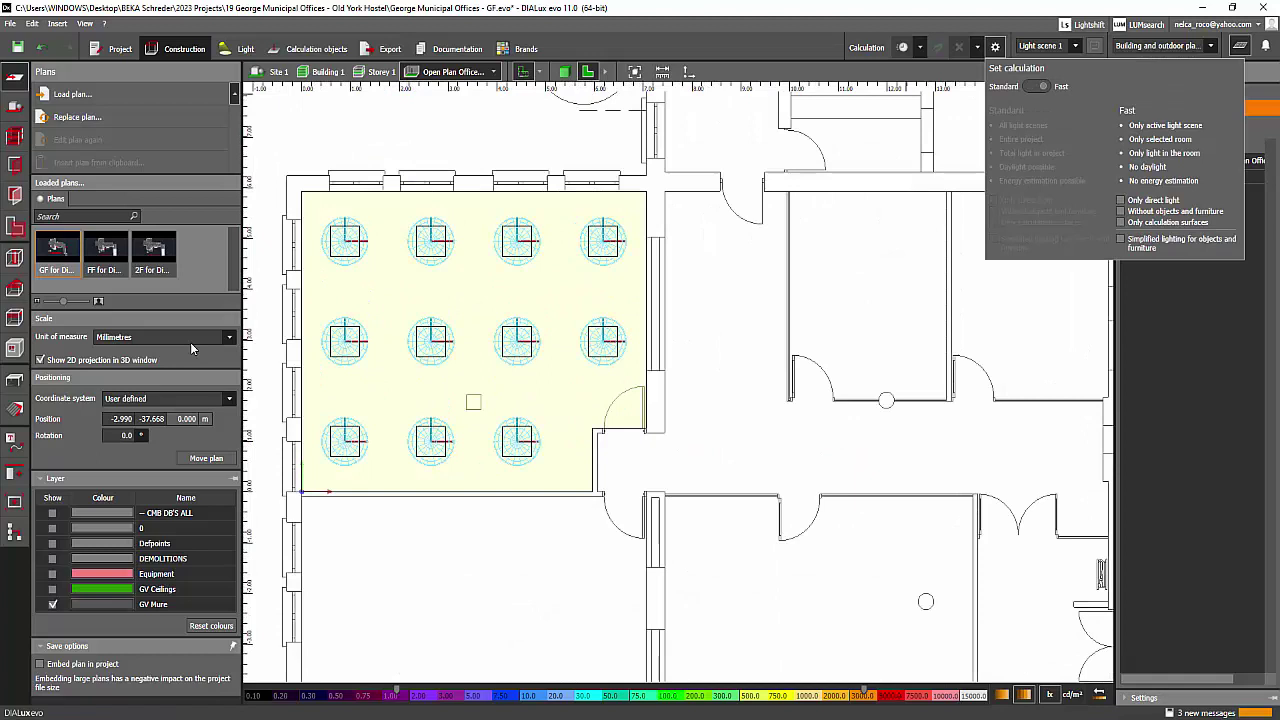
{"action": "left_click", "coordinate": [995, 47]}
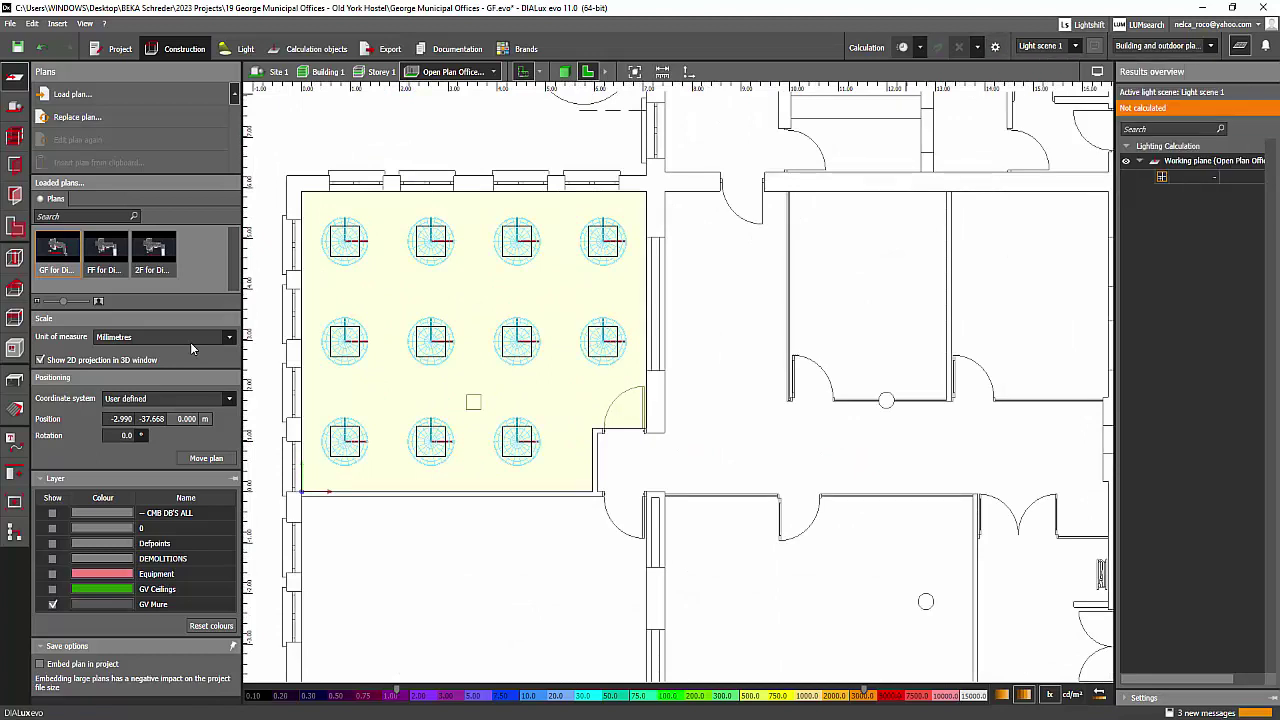
{"action": "left_click", "coordinate": [902, 47]}
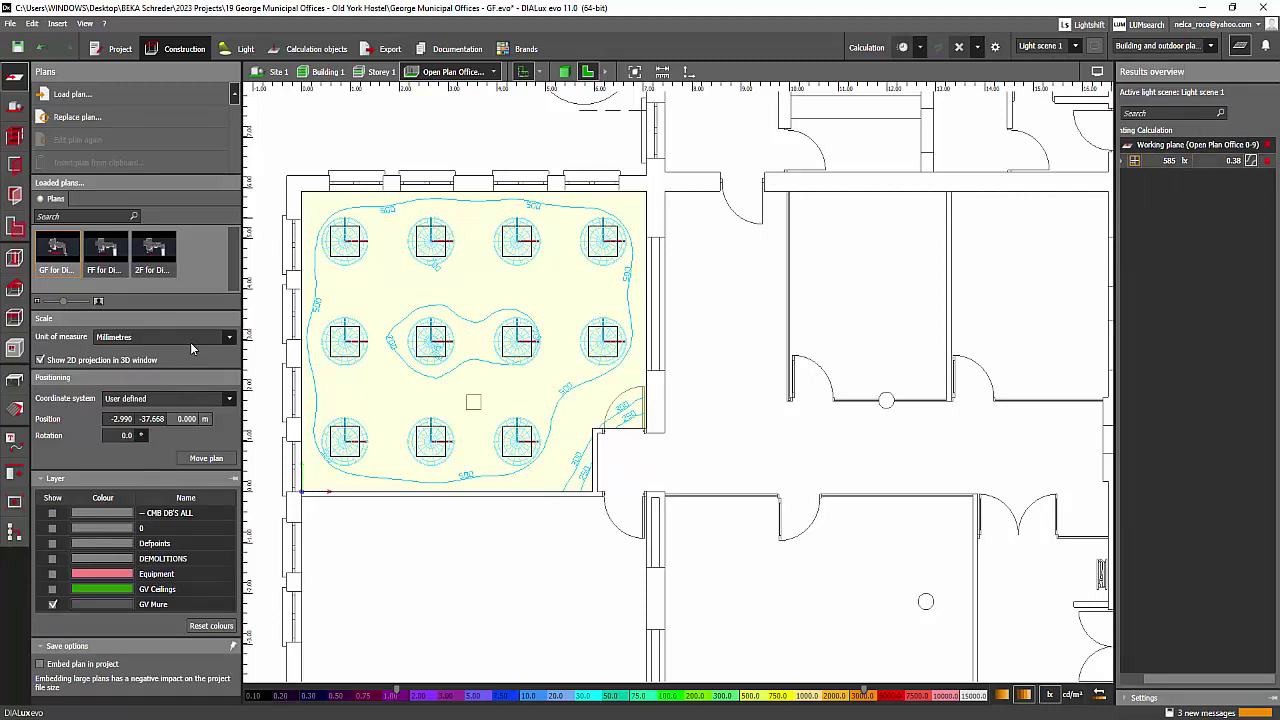
{"action": "scroll", "coordinate": [608, 422], "scroll_direction": "up", "scroll_amount": 2}
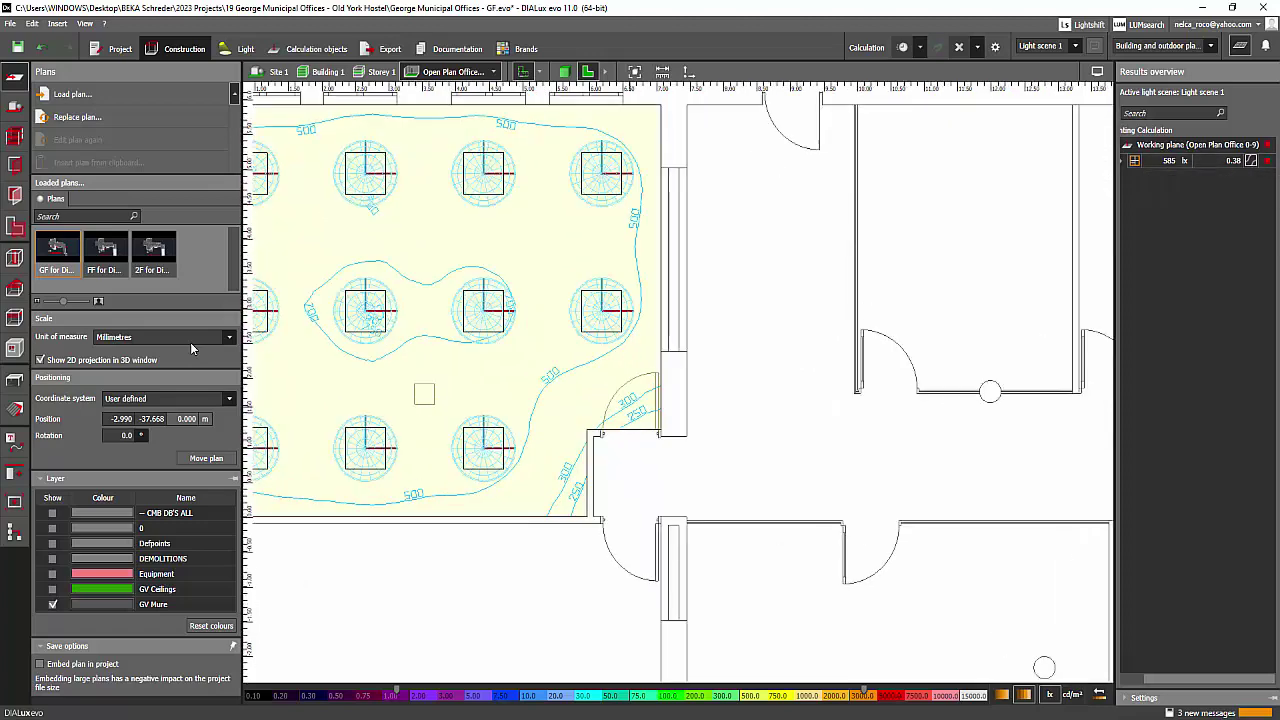
{"action": "scroll", "coordinate": [615, 415], "scroll_direction": "up", "scroll_amount": 2}
{"action": "scroll", "coordinate": [612, 420], "scroll_direction": "down", "scroll_amount": 2}
{"action": "middle_click_drag", "start_coordinate": [612, 420], "coordinate": [765, 440]}
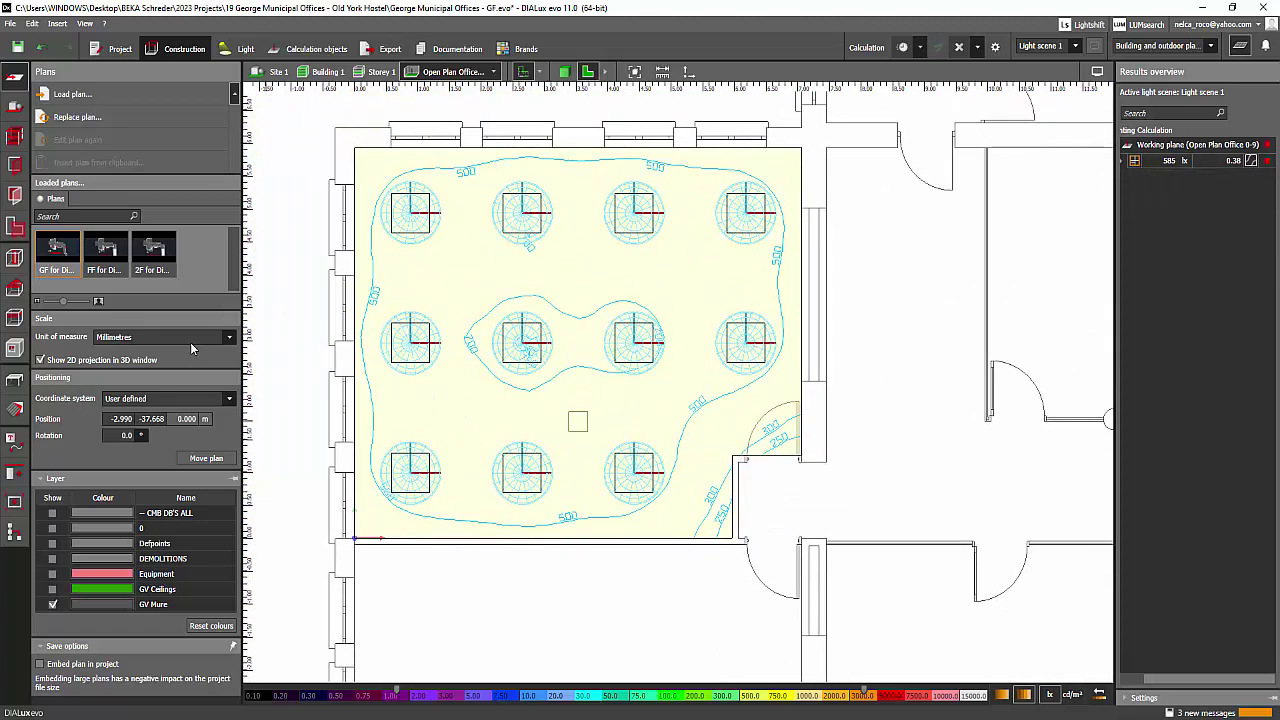
Set the wall zone of the Open Plan Office 0-9 working plane to 0.500 m and recalculate the room
{"action": "left_click", "coordinate": [15, 226]}
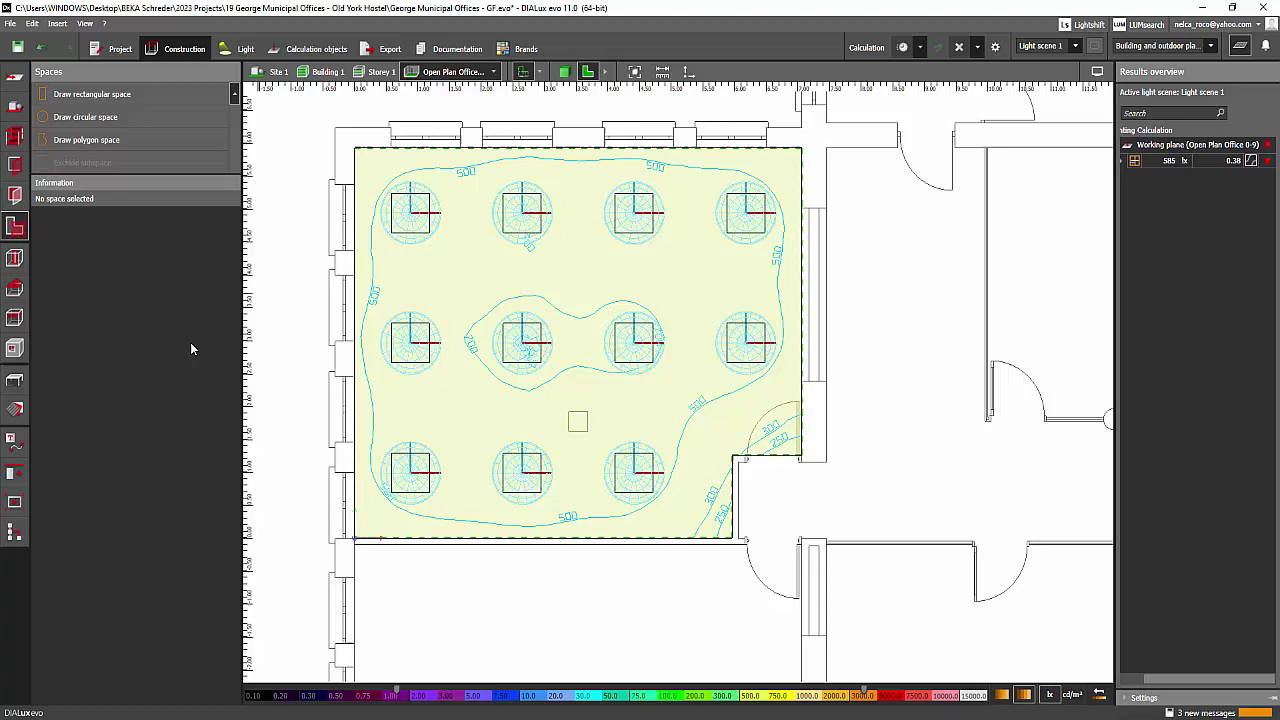
{"action": "left_click", "coordinate": [578, 400]}
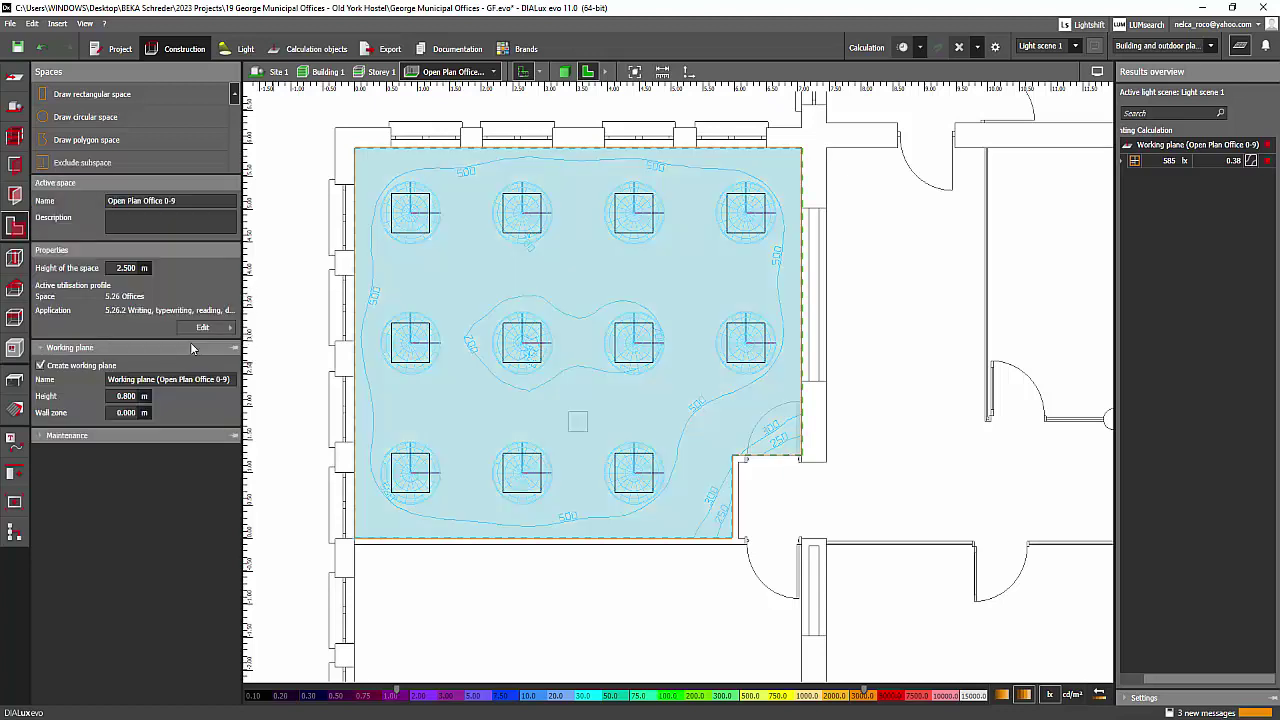
{"action": "key", "text": "Tab"}
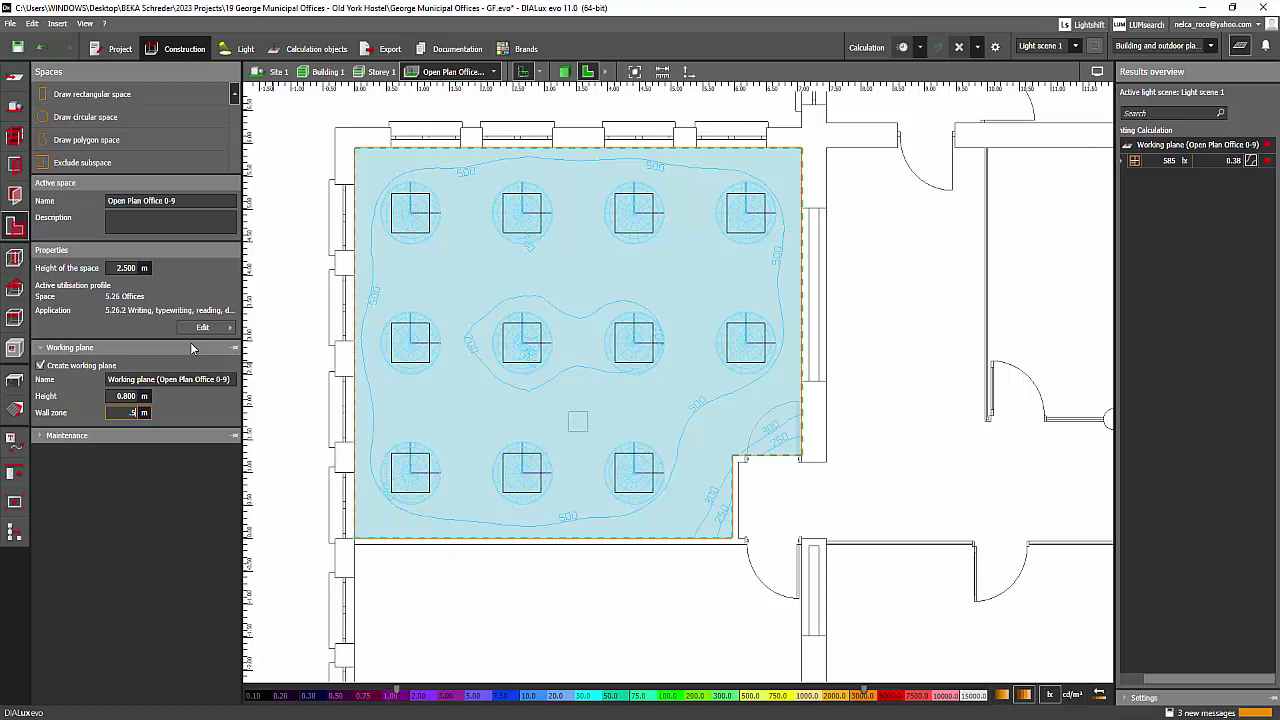
{"action": "type", "text": ".5"}
{"action": "key", "text": "Return"}
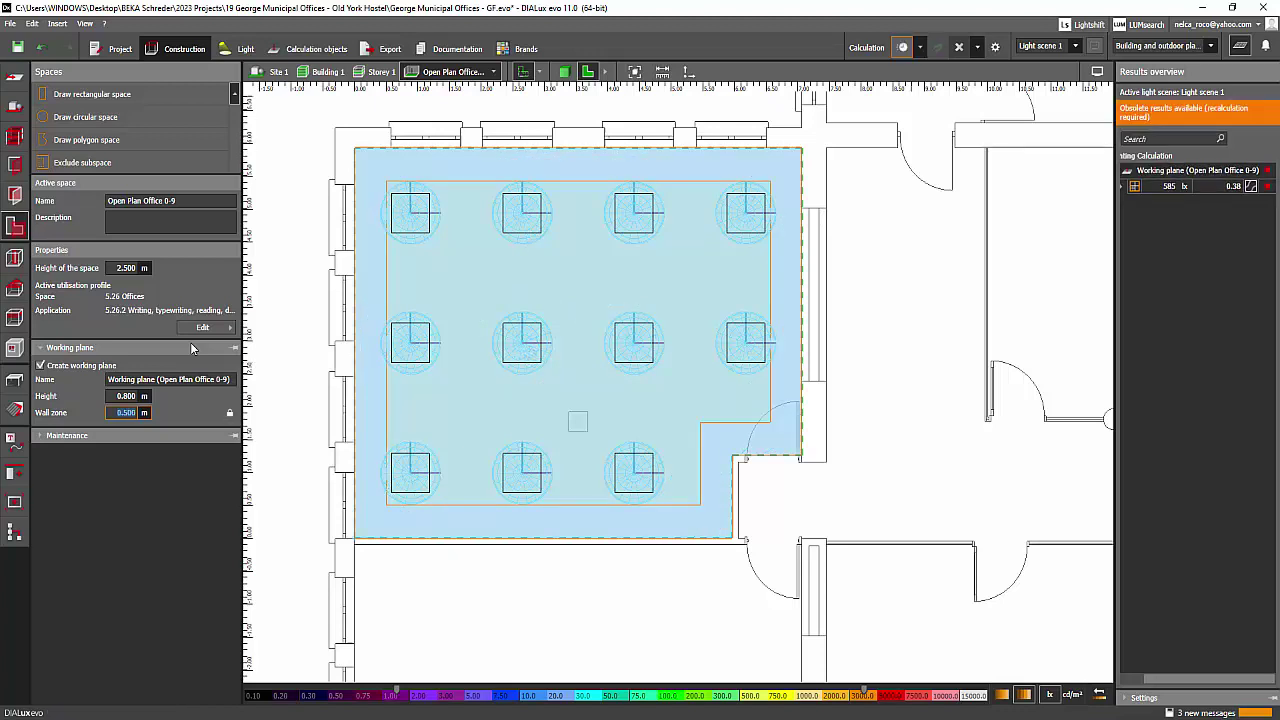
{"action": "left_click", "coordinate": [902, 47]}
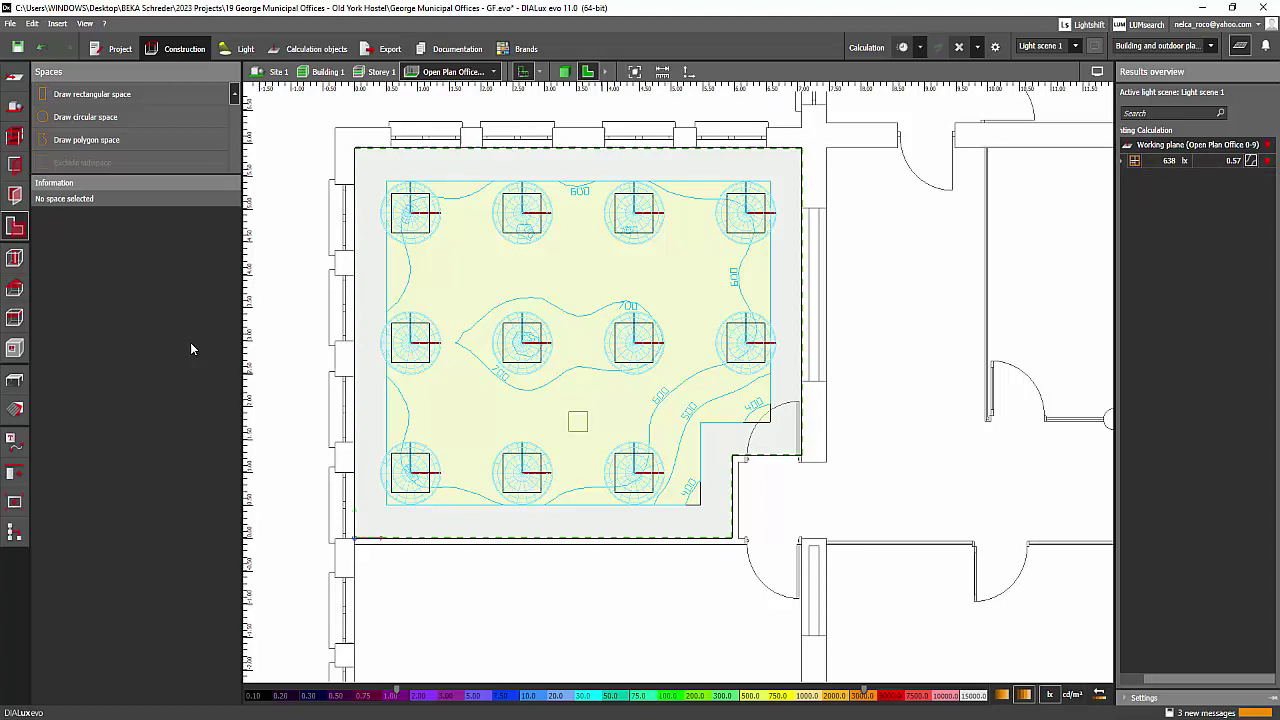
View Open Plan Office 0-9 in 3D and from the front to examine how the luminaires sit against the ceiling
{"action": "left_click", "coordinate": [565, 72]}
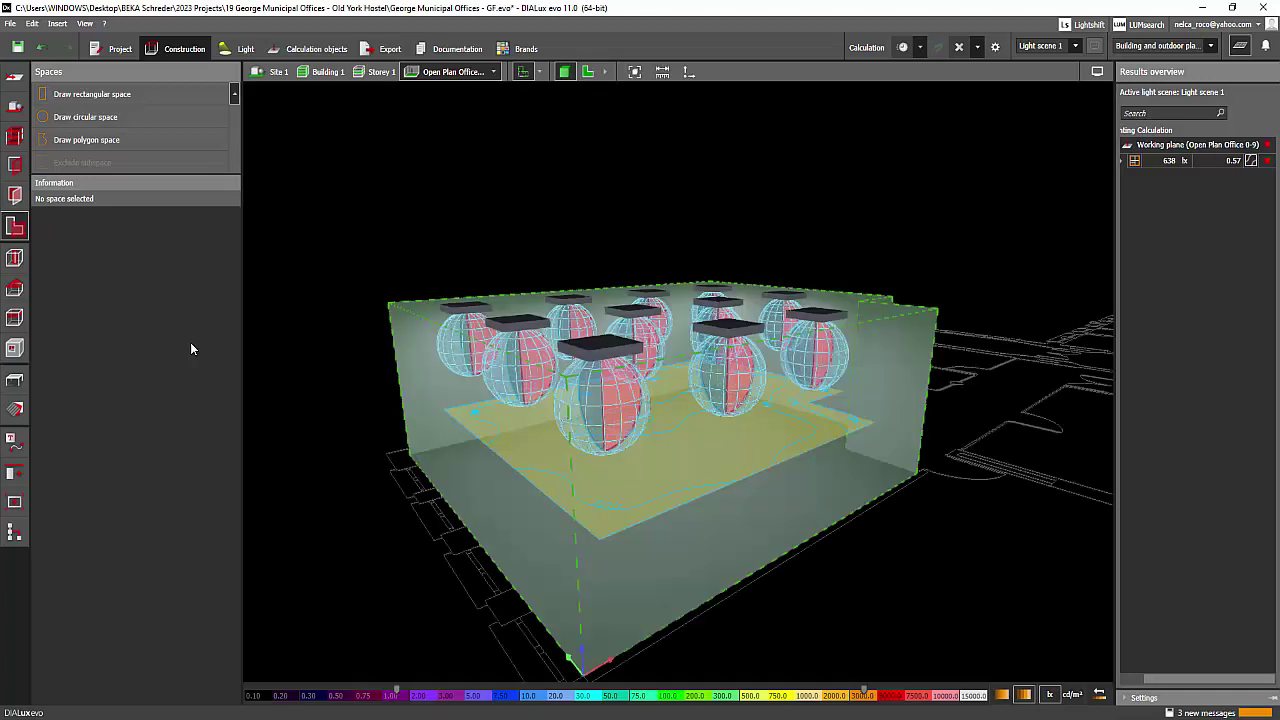
{"action": "mouse_move", "coordinate": [680, 450]}
{"action": "right_mouse_down"}
{"action": "mouse_move", "coordinate": [665, 360]}
{"action": "mouse_move", "coordinate": [560, 370]}
{"action": "mouse_move", "coordinate": [520, 345]}
{"action": "right_mouse_up"}
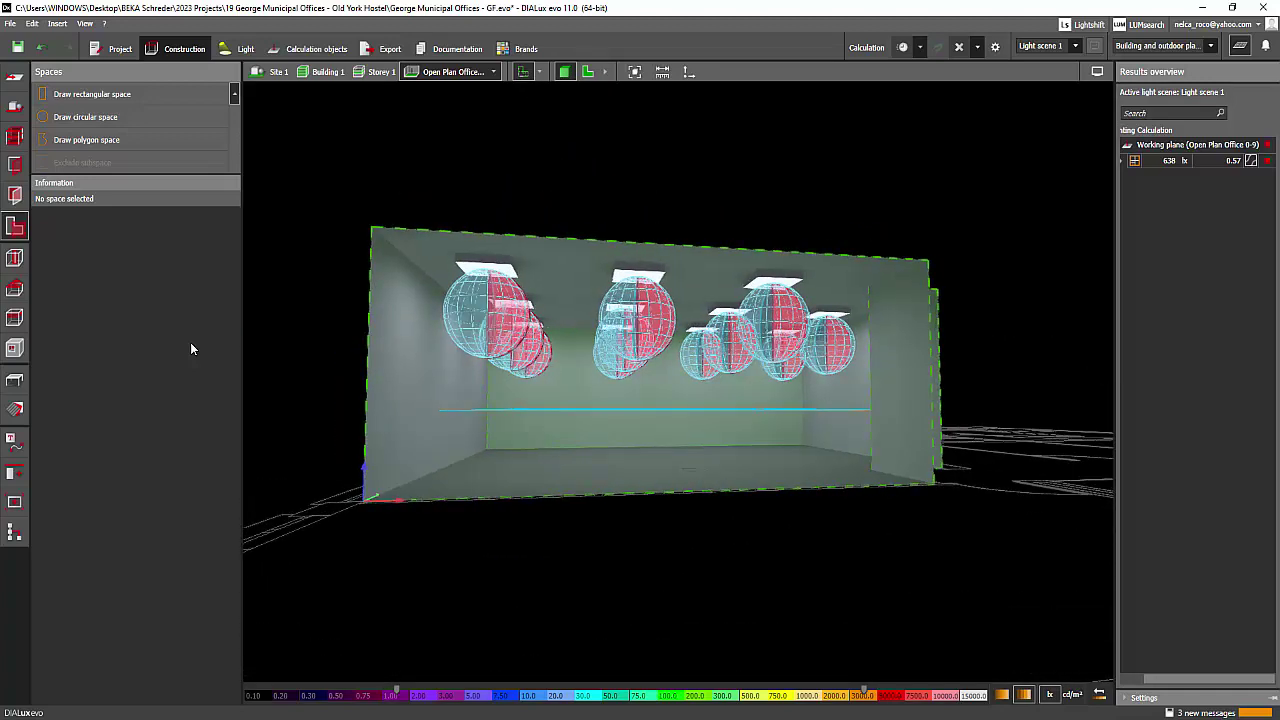
{"action": "key", "text": "F5"}
{"action": "left_click", "coordinate": [605, 71]}
{"action": "left_click", "coordinate": [611, 72]}
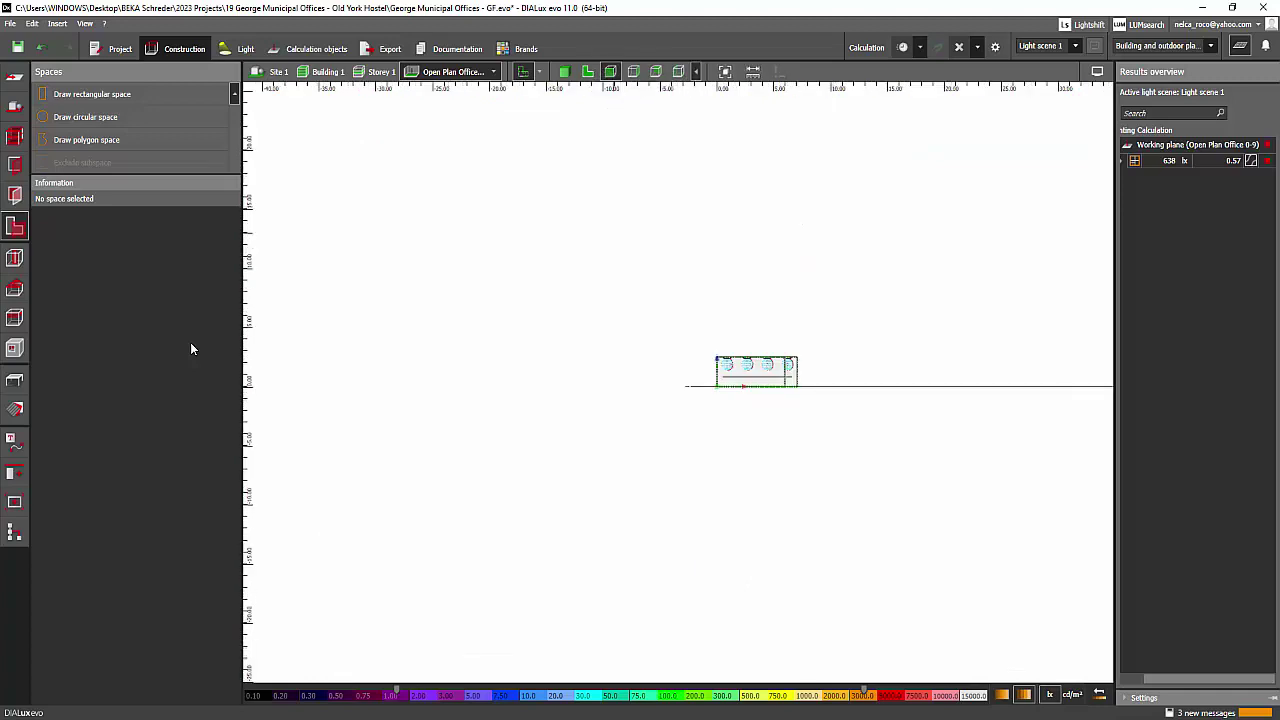
{"action": "scroll", "coordinate": [724, 345], "scroll_direction": "up", "scroll_amount": 3}
{"action": "scroll", "coordinate": [500, 200], "scroll_direction": "down", "scroll_amount": 2}
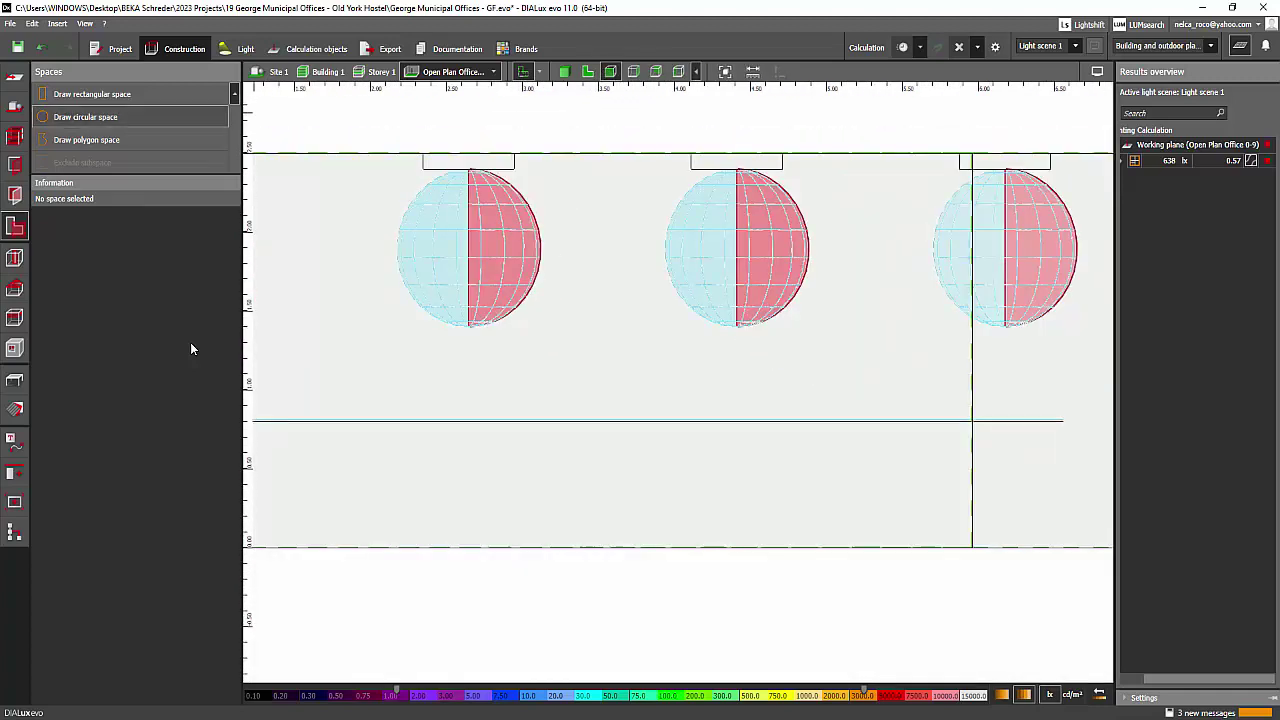
Move the LED PANEL 30W 600x600 arrangement upwards until the panels are recessed into the ceiling, and recalculate the room
{"action": "left_click", "coordinate": [238, 49]}
{"action": "left_click", "coordinate": [480, 163]}
{"action": "right_click", "coordinate": [480, 163]}
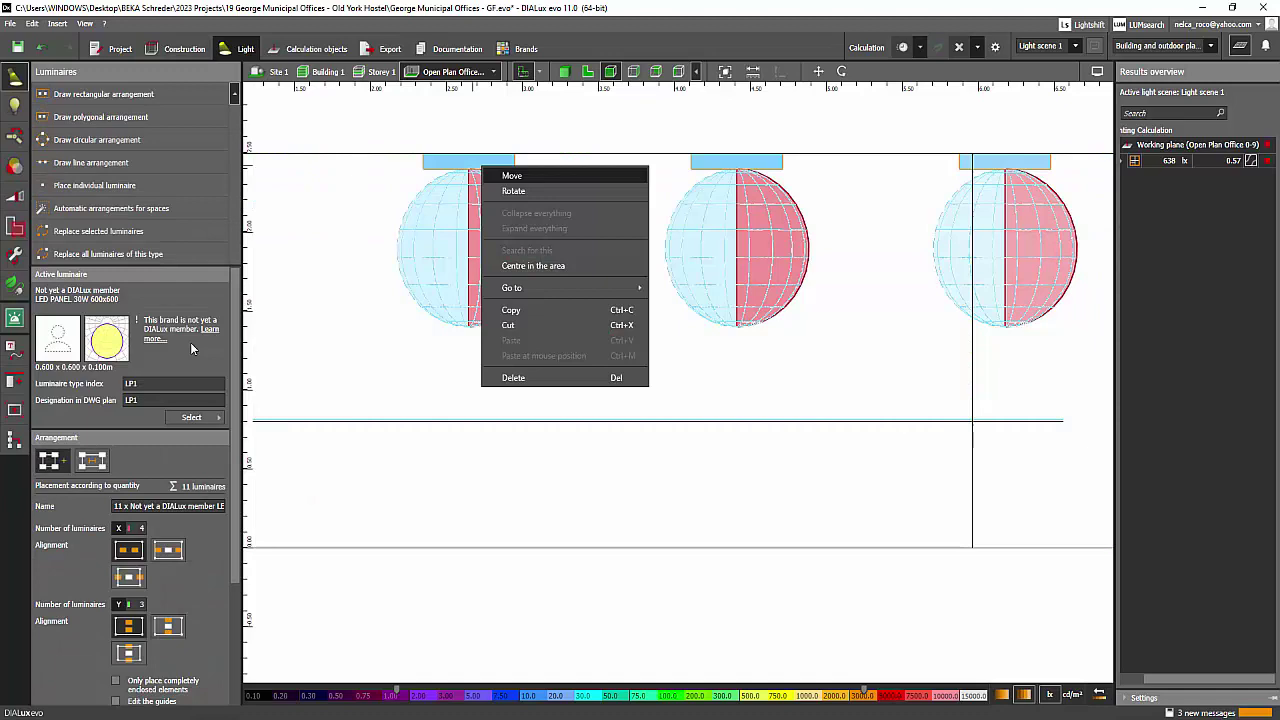
{"action": "left_click", "coordinate": [511, 176]}
{"action": "middle_click_drag", "start_coordinate": [605, 116], "coordinate": [634, 209]}
{"action": "scroll", "coordinate": [634, 209], "scroll_direction": "up", "scroll_amount": 2}
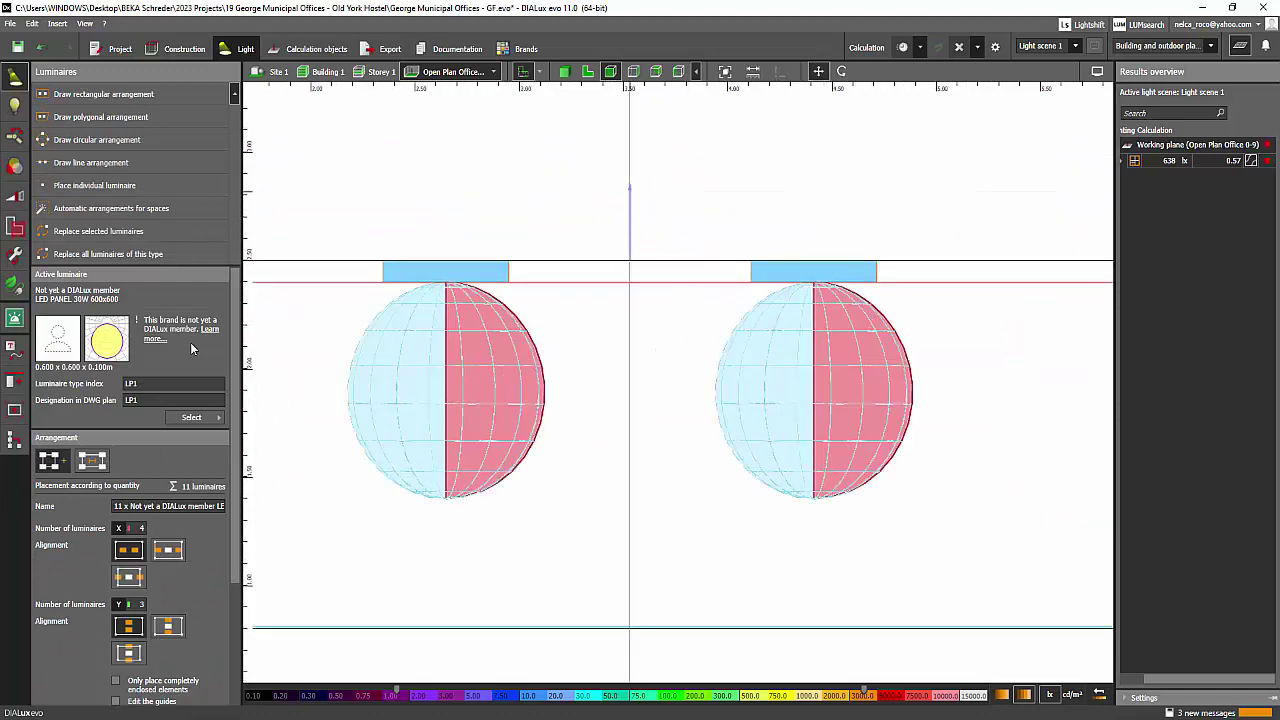
{"action": "left_click_drag", "start_coordinate": [630, 205], "coordinate": [630, 195]}
{"action": "scroll", "coordinate": [630, 220], "scroll_direction": "up", "scroll_amount": 2}
{"action": "middle_click_drag", "start_coordinate": [631, 214], "coordinate": [743, 219]}
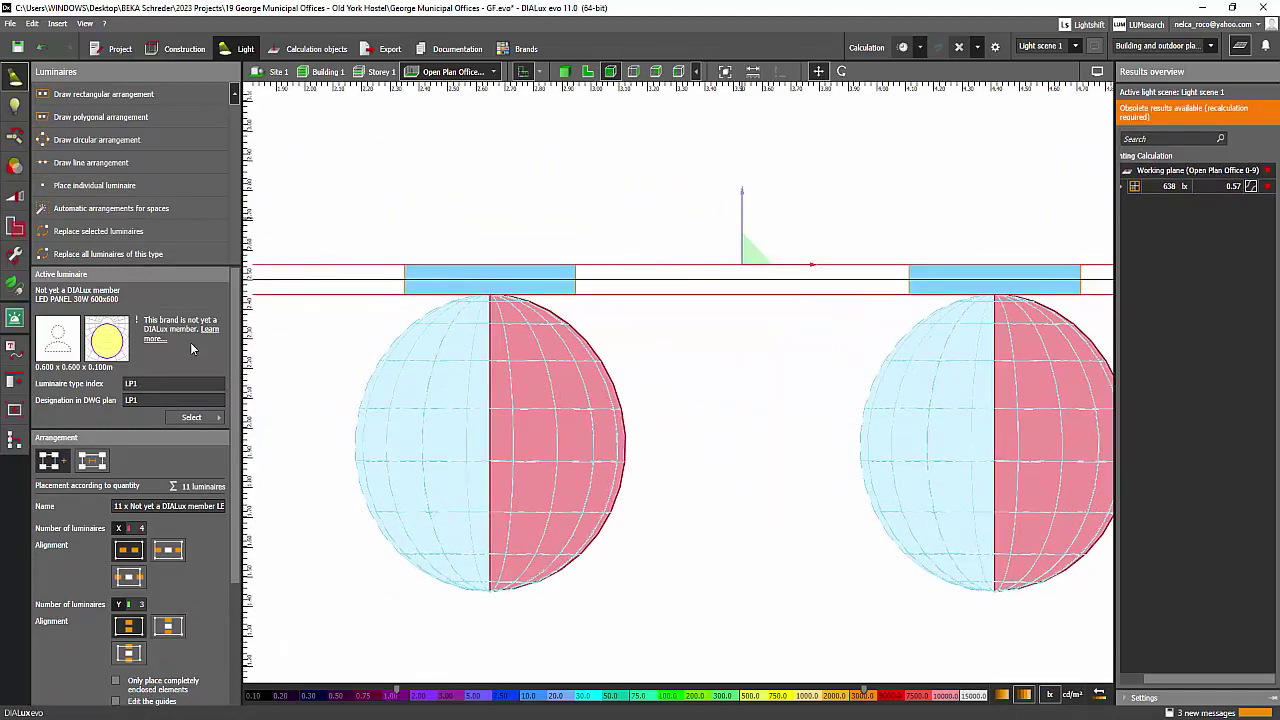
{"action": "left_click_drag", "start_coordinate": [743, 219], "coordinate": [743, 205]}
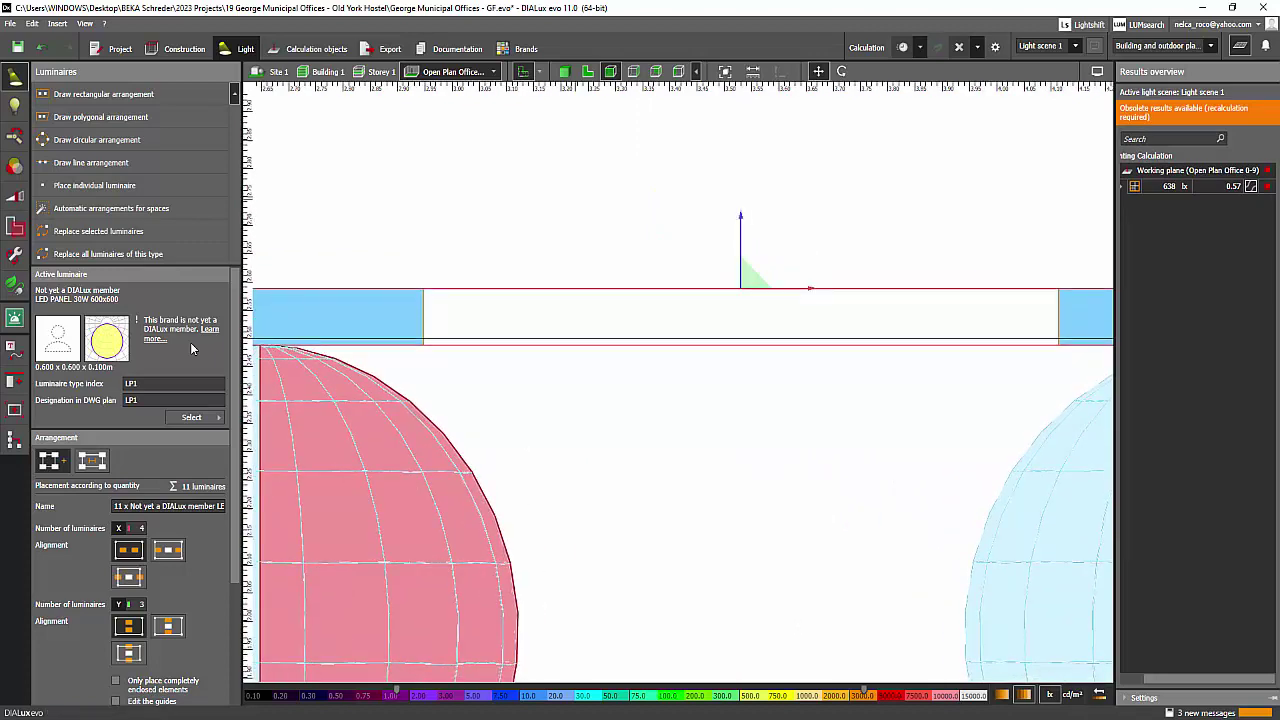
{"action": "key", "text": "Escape"}
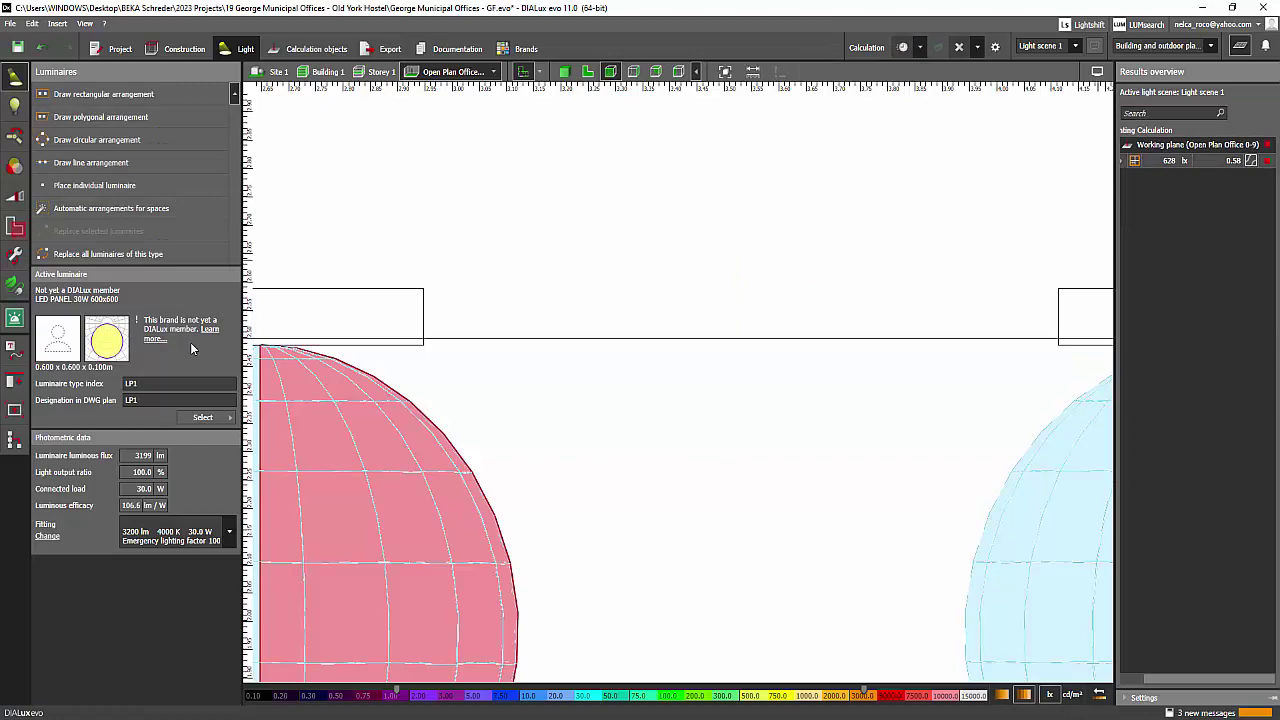
Return to the floor plan view and show the GV Ceilings layer of the GF for Dialux plan
{"action": "scroll", "coordinate": [480, 147], "scroll_direction": "down", "scroll_amount": 1}
{"action": "left_click", "coordinate": [588, 71]}
{"action": "scroll", "coordinate": [586, 243], "scroll_direction": "down", "scroll_amount": 2}
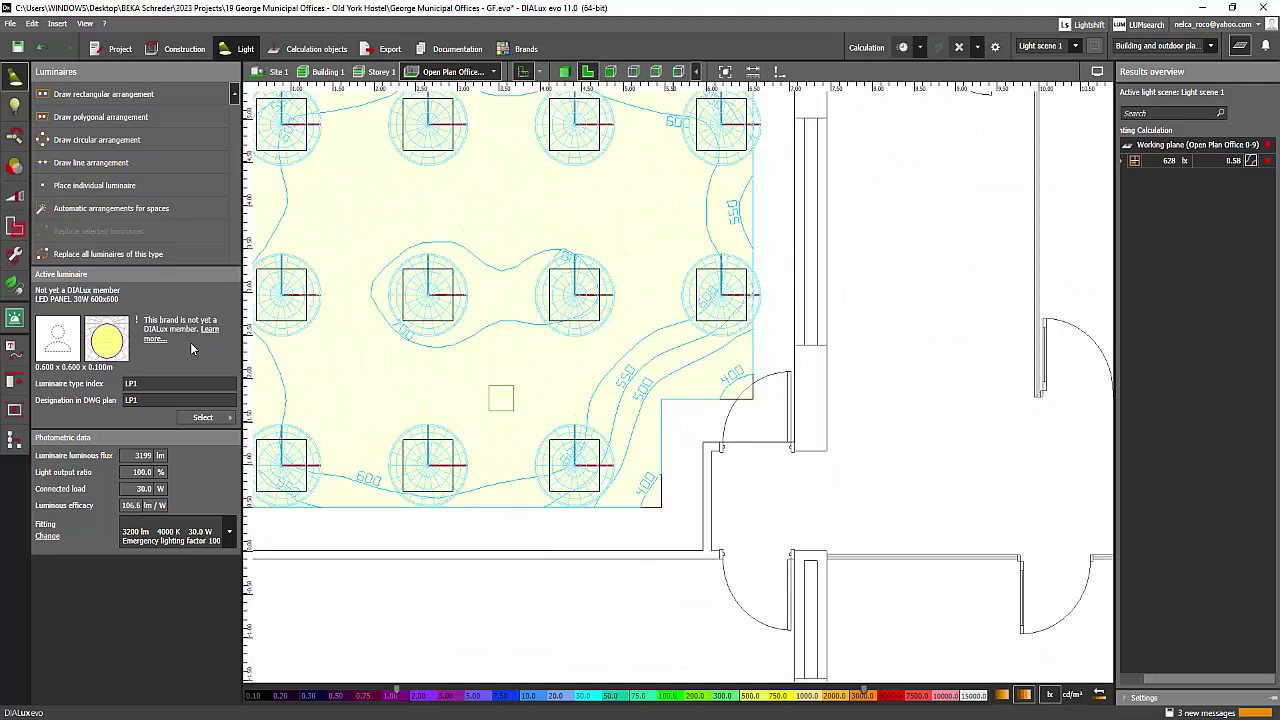
{"action": "scroll", "coordinate": [660, 360], "scroll_direction": "down", "scroll_amount": 1}
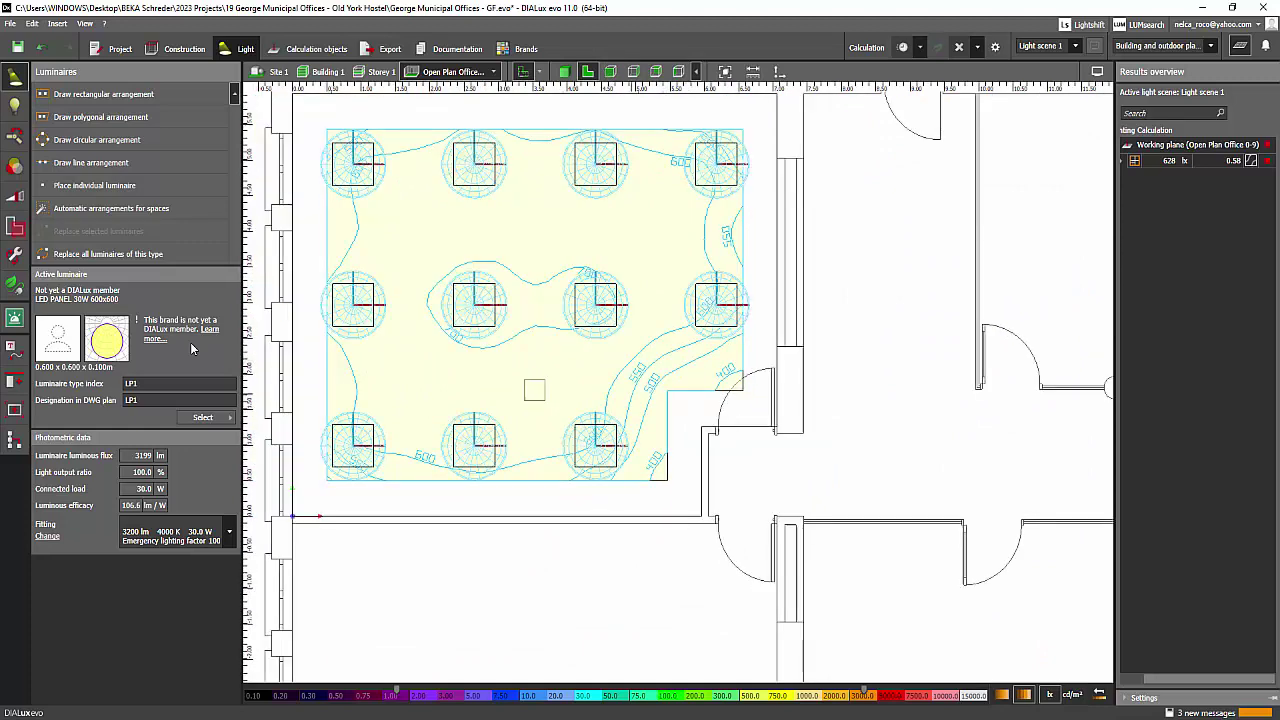
{"action": "scroll", "coordinate": [610, 395], "scroll_direction": "down", "scroll_amount": 2}
{"action": "middle_click_drag", "start_coordinate": [610, 395], "coordinate": [626, 341]}
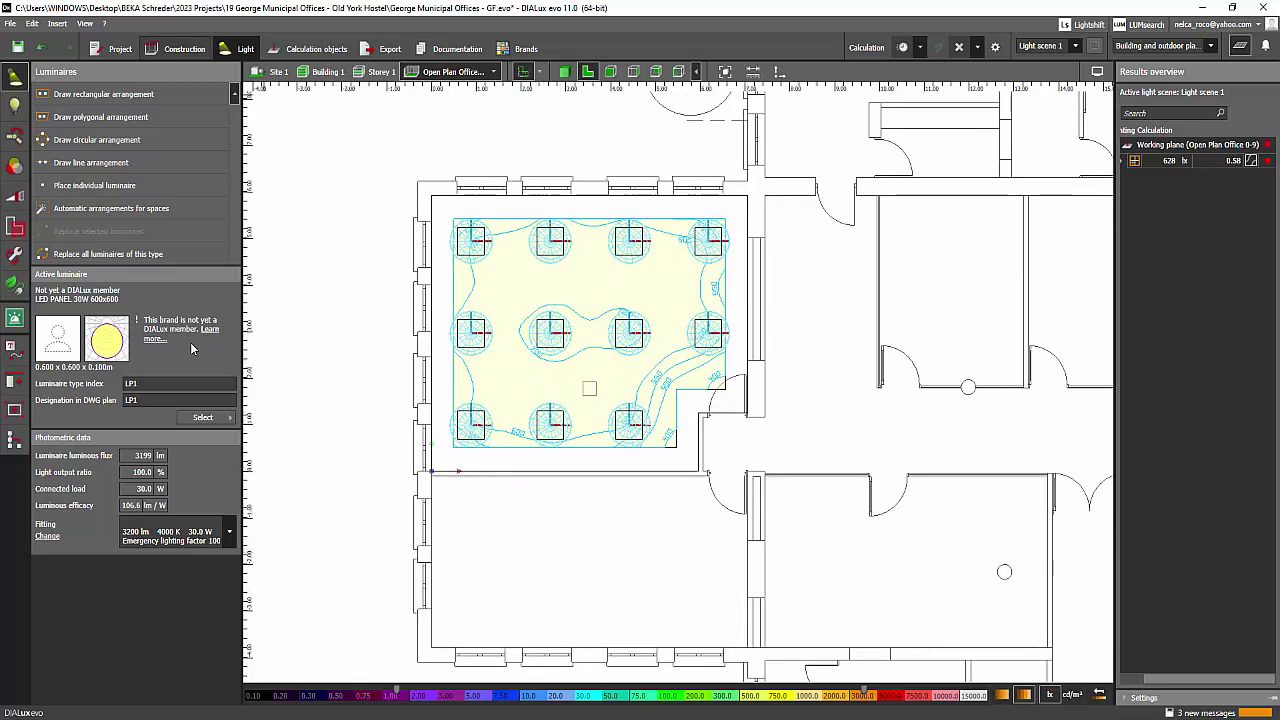
{"action": "left_click", "coordinate": [183, 49]}
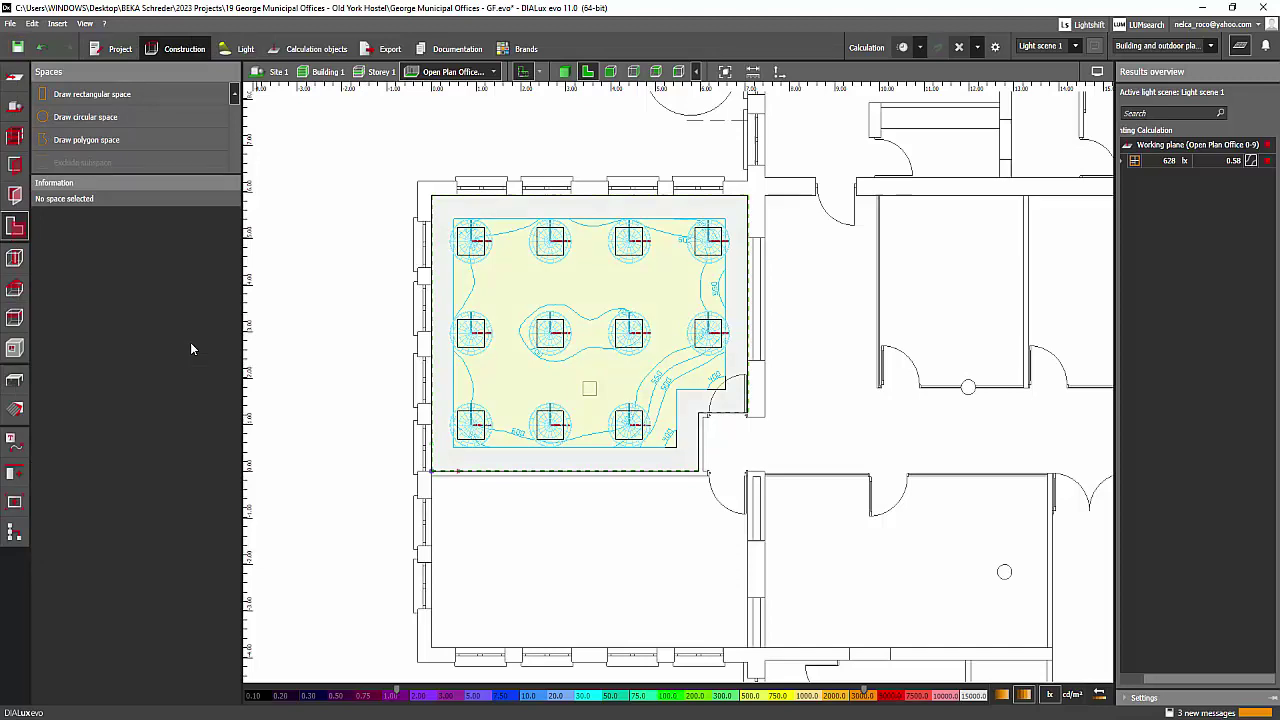
{"action": "left_click", "coordinate": [14, 77]}
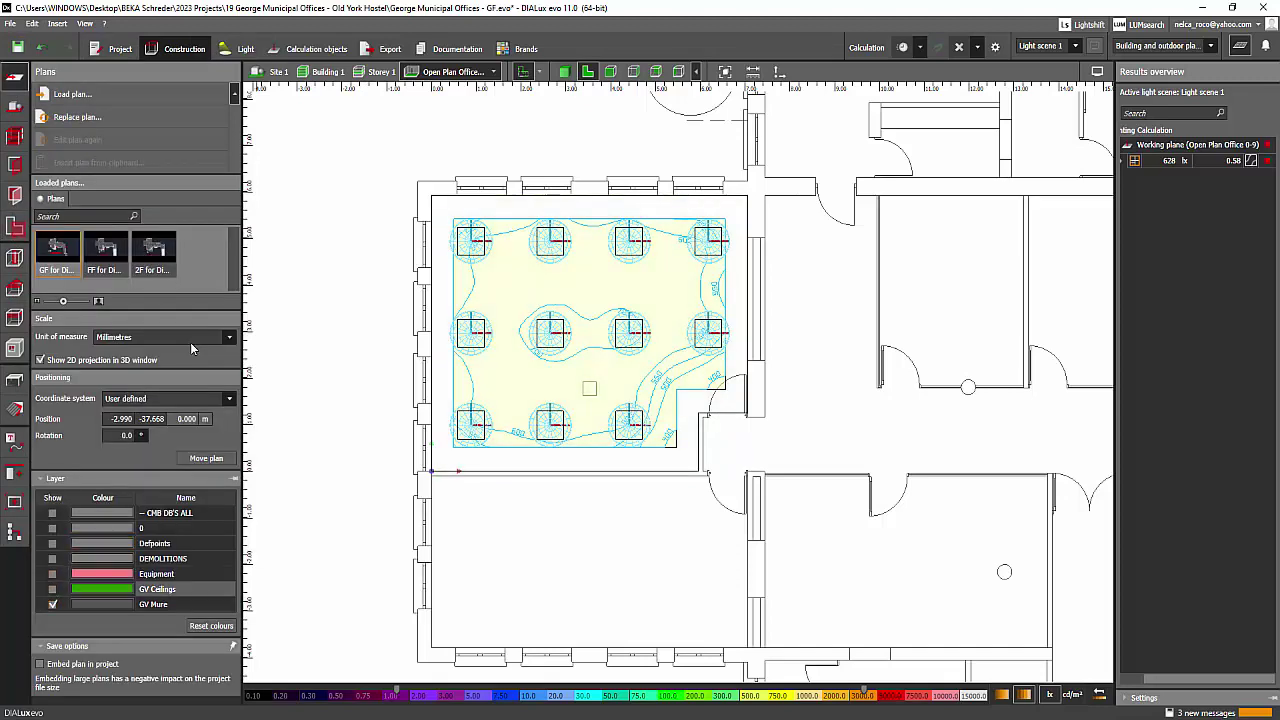
{"action": "mouse_move", "coordinate": [462, 399]}
{"action": "middle_mouse_down"}
{"action": "mouse_move", "coordinate": [511, 361]}
{"action": "mouse_move", "coordinate": [491, 407]}
{"action": "middle_mouse_up"}
{"action": "scroll", "coordinate": [491, 407], "scroll_direction": "up", "scroll_amount": 1}
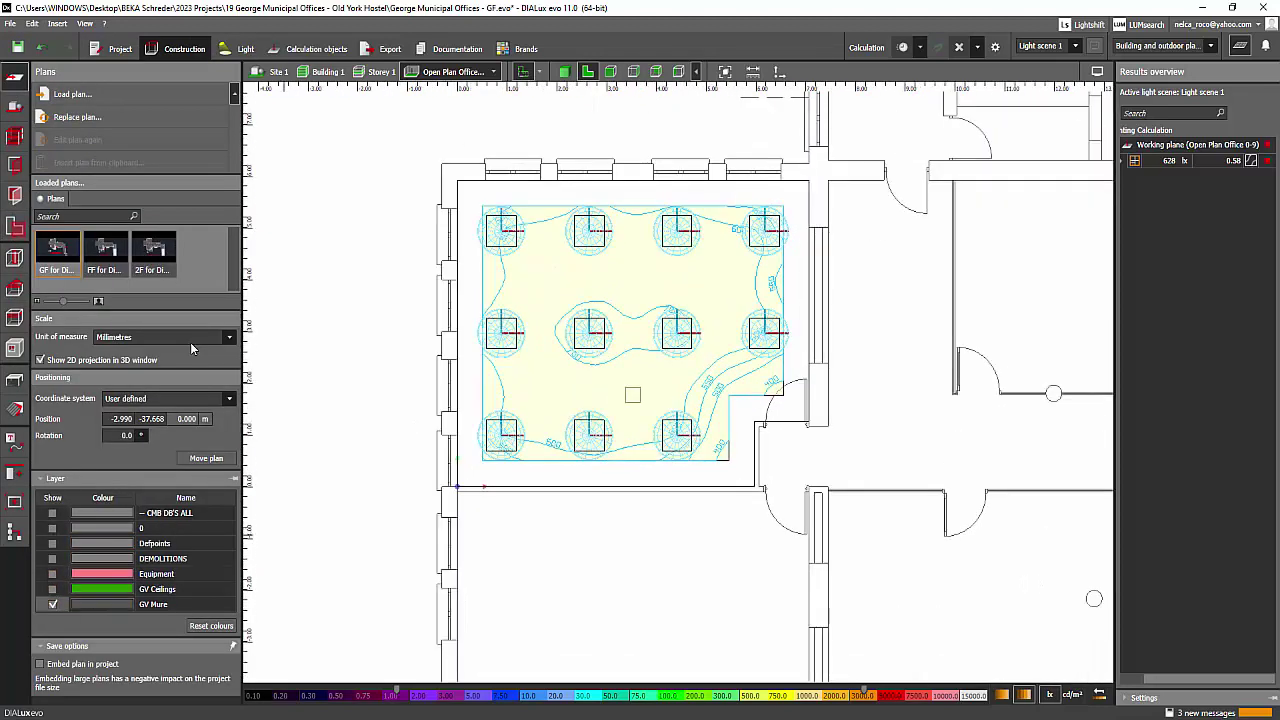
{"action": "left_click", "coordinate": [53, 589]}
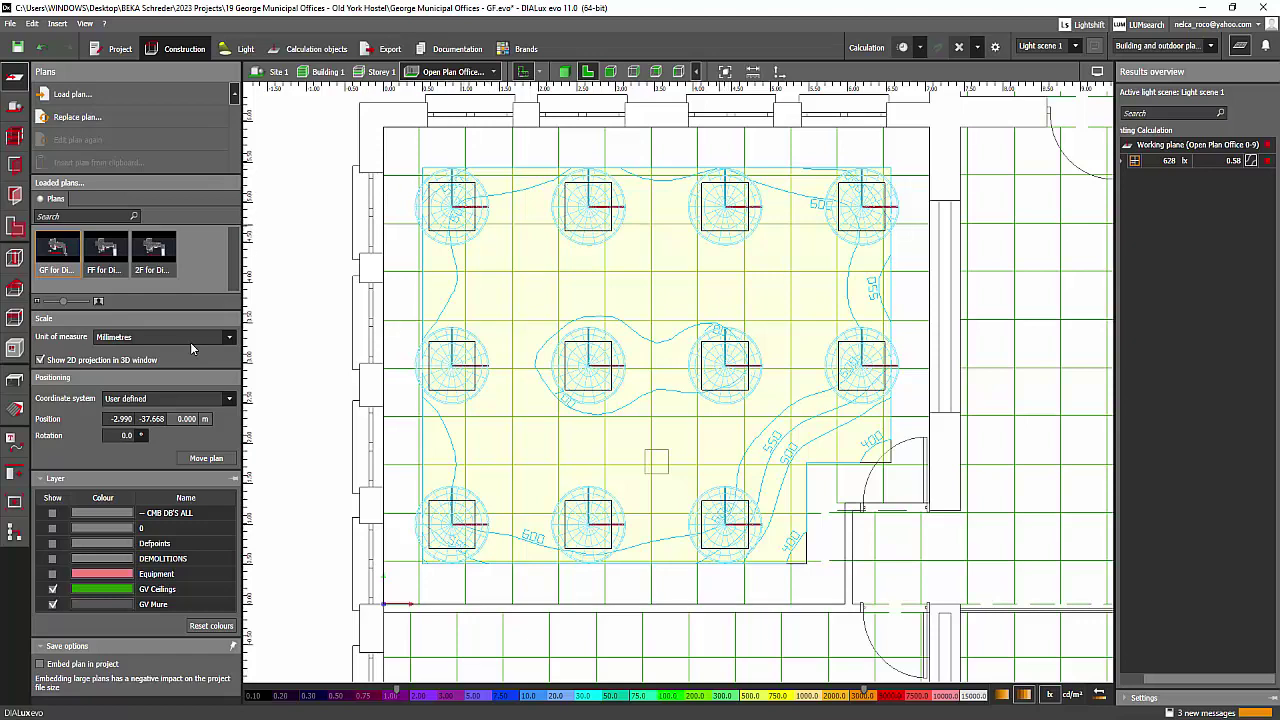
Align the top row of LED PANEL 30W 600x600 luminaires with the ceiling grid tiles
{"action": "scroll", "coordinate": [465, 235], "scroll_direction": "up", "scroll_amount": 2}
{"action": "scroll", "coordinate": [465, 235], "scroll_direction": "down", "scroll_amount": 3}
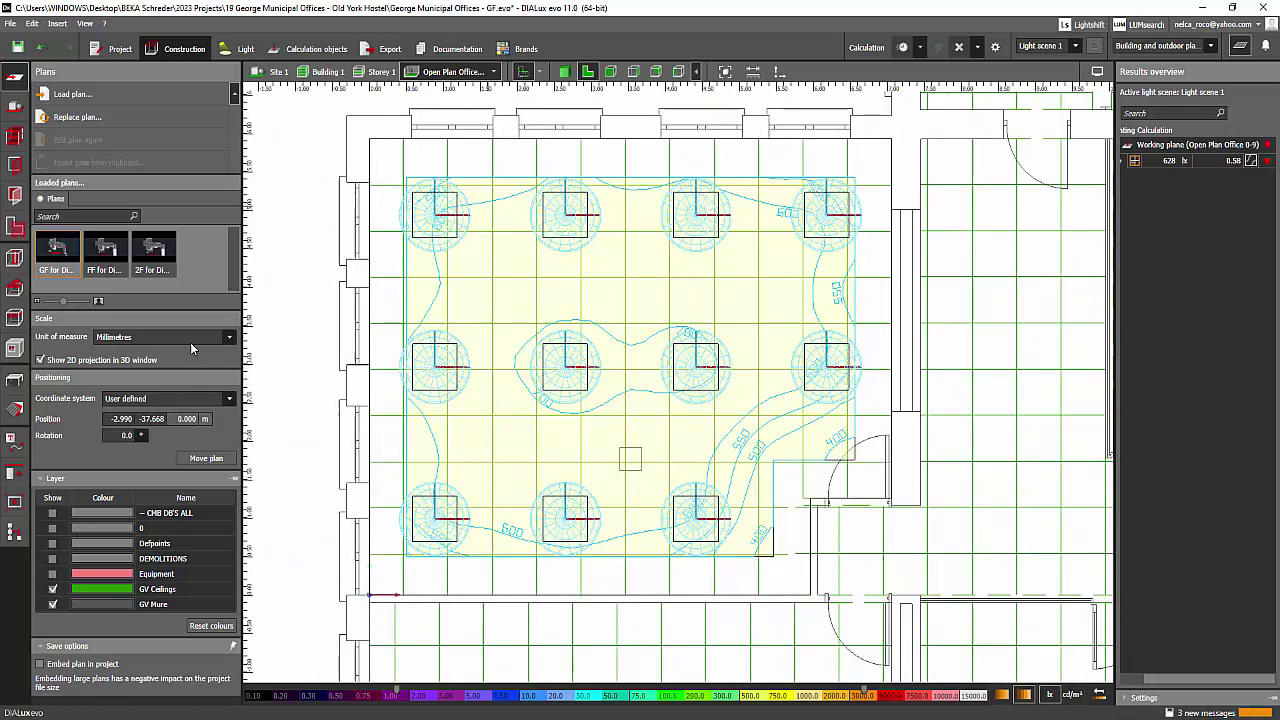
{"action": "scroll", "coordinate": [483, 217], "scroll_direction": "up", "scroll_amount": 2}
{"action": "scroll", "coordinate": [508, 397], "scroll_direction": "down", "scroll_amount": 2}
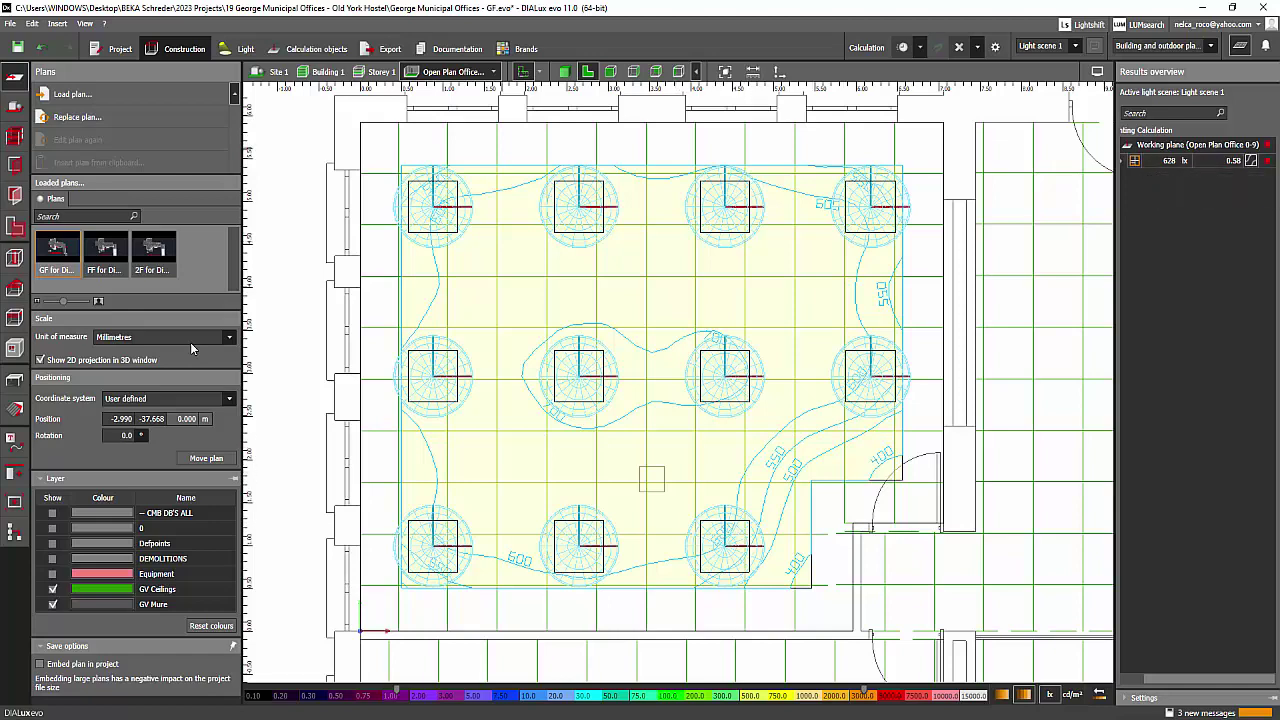
{"action": "middle_click_drag", "start_coordinate": [376, 185], "coordinate": [428, 269]}
{"action": "scroll", "coordinate": [428, 269], "scroll_direction": "up", "scroll_amount": 2}
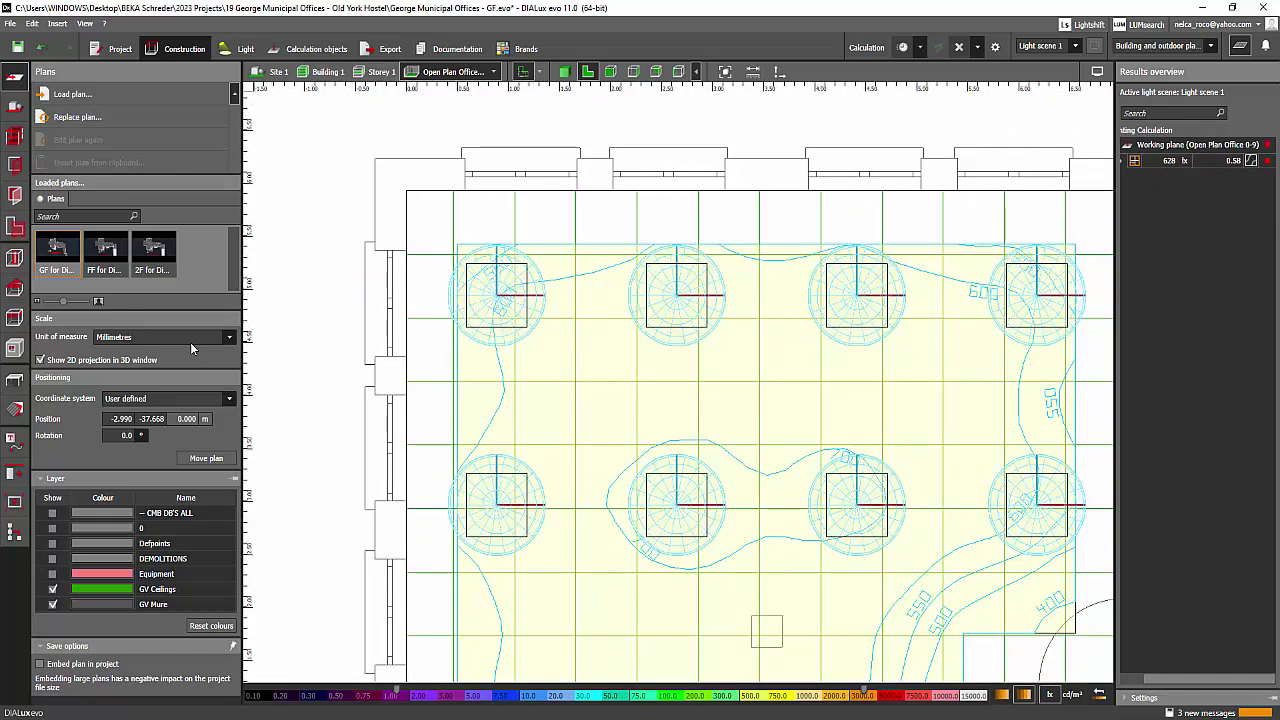
{"action": "left_click", "coordinate": [238, 49]}
{"action": "left_click", "coordinate": [857, 295]}
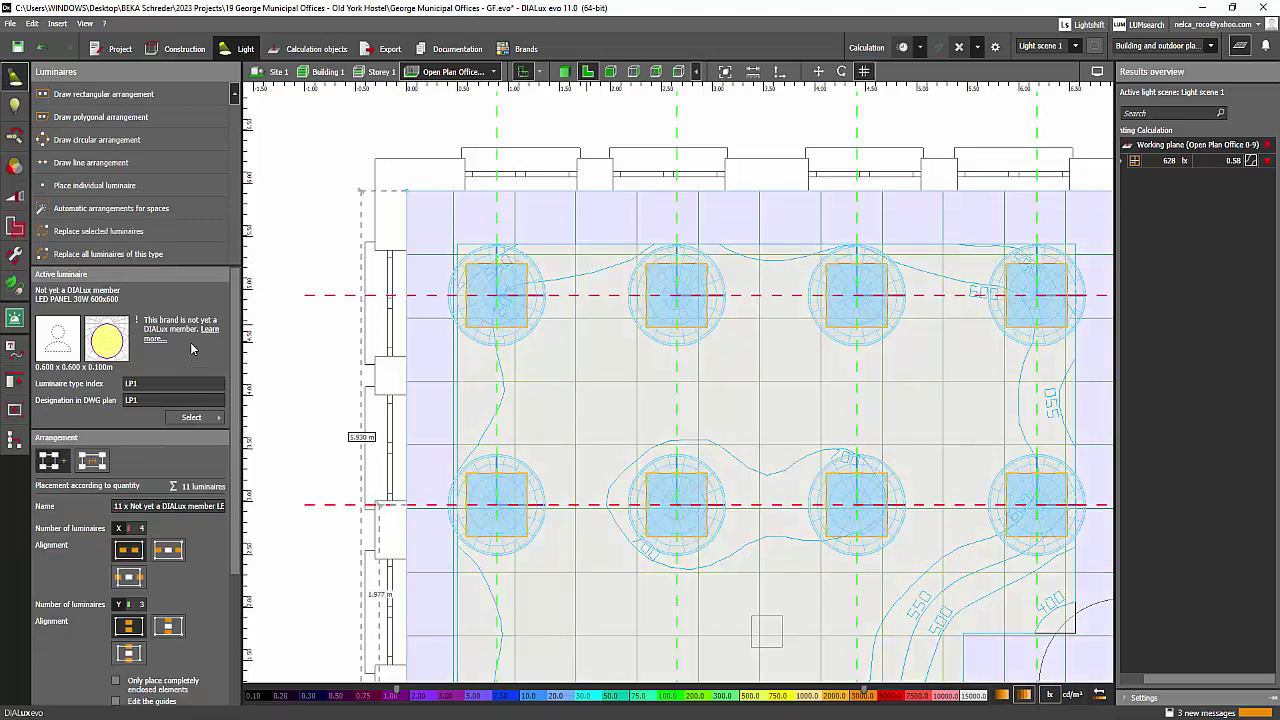
{"action": "middle_click_drag", "start_coordinate": [781, 273], "coordinate": [658, 262]}
{"action": "scroll", "coordinate": [658, 262], "scroll_direction": "up", "scroll_amount": 3}
{"action": "left_click_drag", "start_coordinate": [665, 290], "coordinate": [665, 277]}
{"action": "scroll", "coordinate": [662, 314], "scroll_direction": "down", "scroll_amount": 2}
Align the remaining luminaire rows and the outer columns with the ceiling grid tiles, and recalculate the room
{"action": "middle_click_drag", "start_coordinate": [629, 407], "coordinate": [747, 277]}
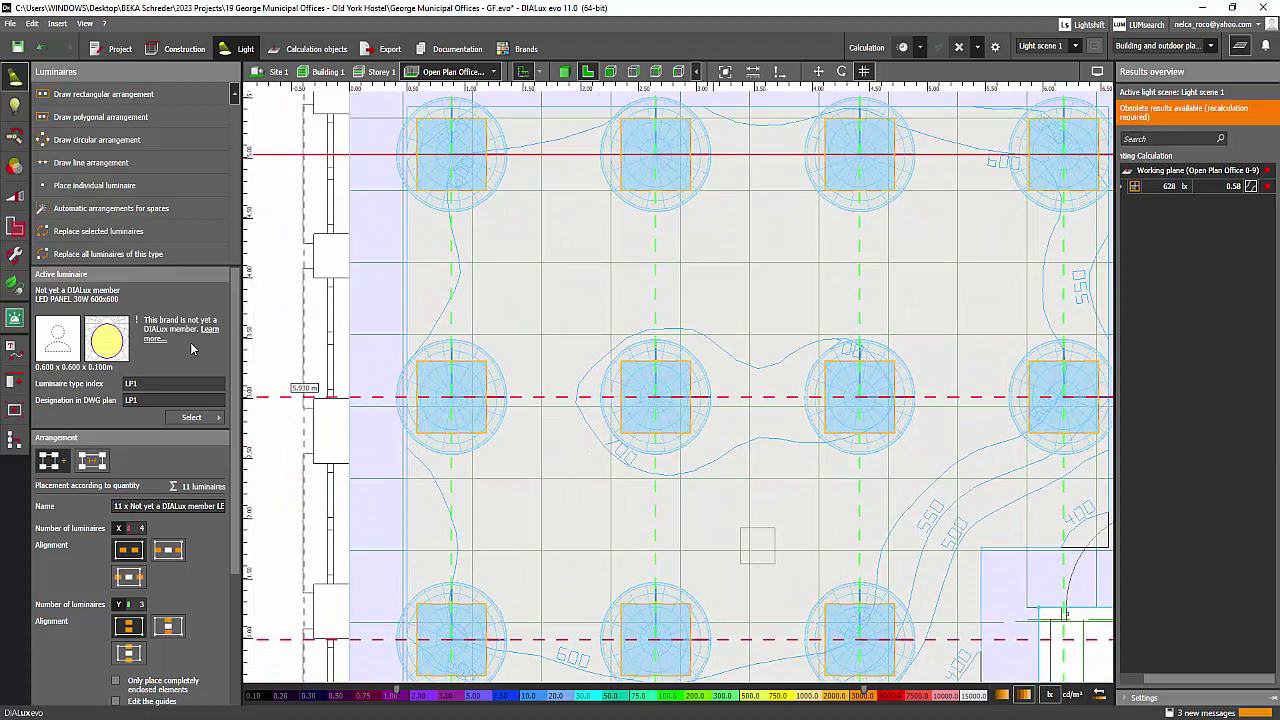
{"action": "left_click_drag", "start_coordinate": [303, 397], "coordinate": [303, 370]}
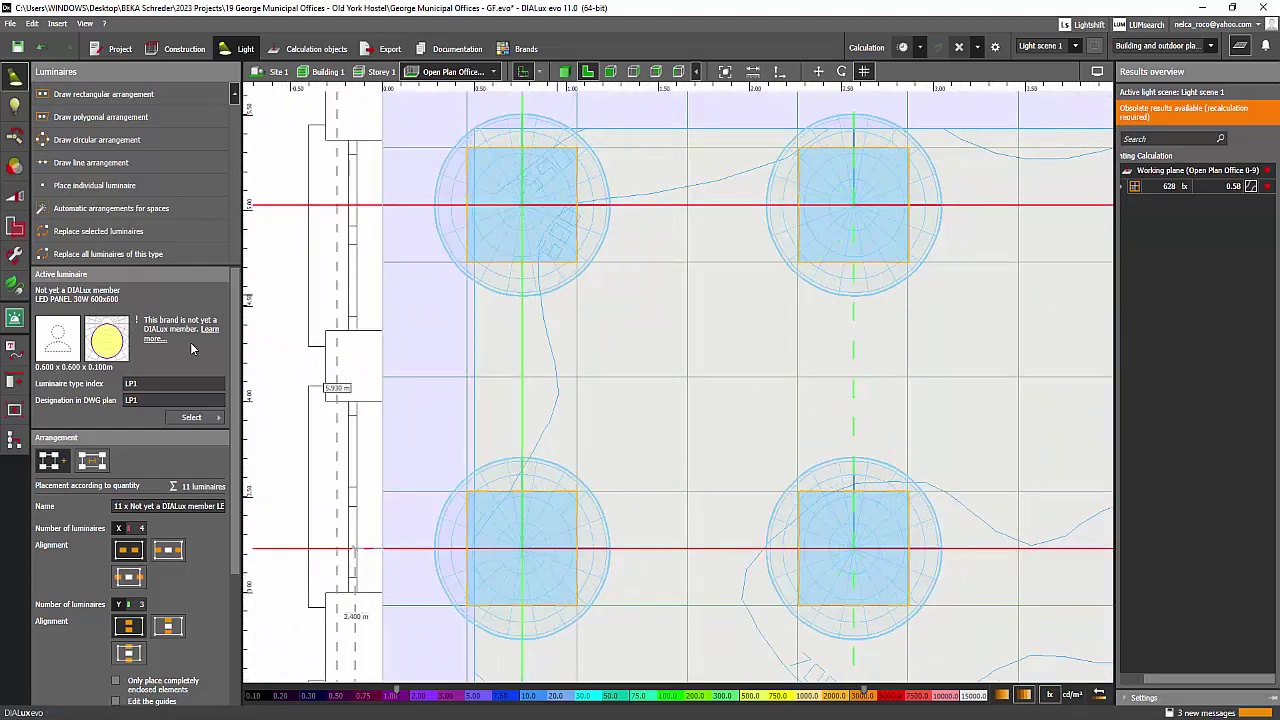
{"action": "middle_click_drag", "start_coordinate": [1053, 317], "coordinate": [690, 300]}
{"action": "scroll", "coordinate": [690, 300], "scroll_direction": "up", "scroll_amount": 2}
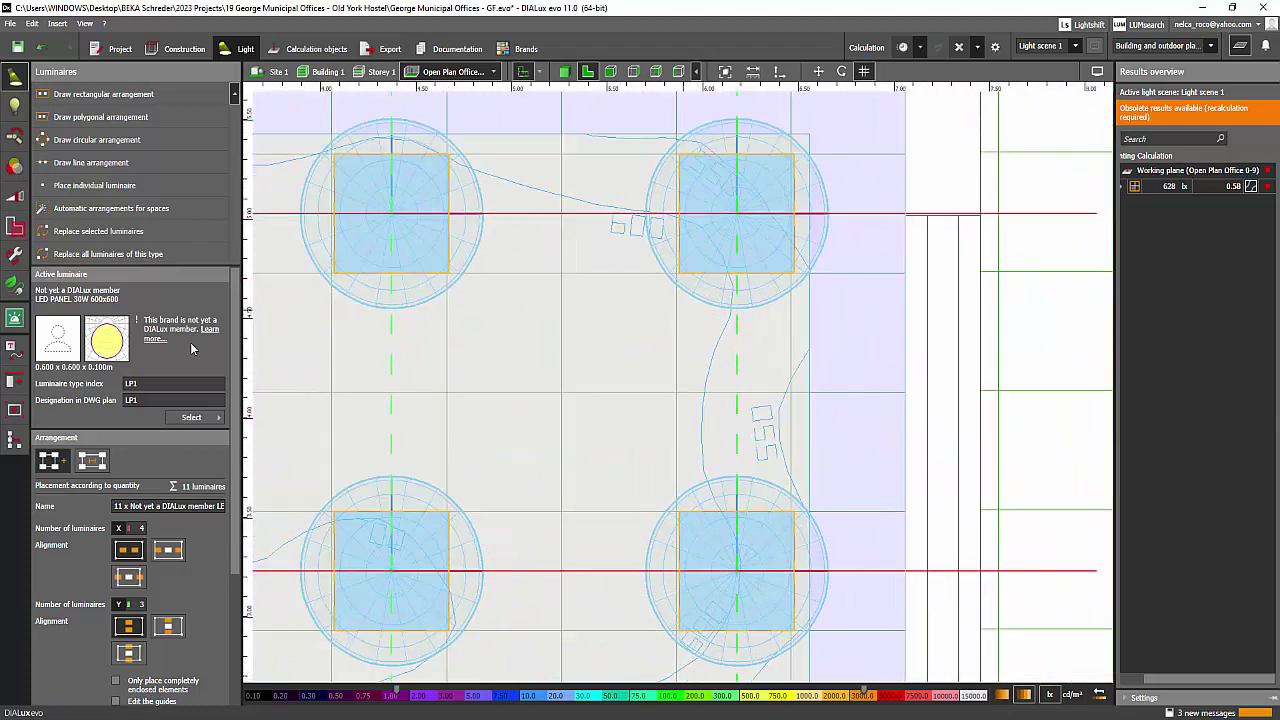
{"action": "left_click_drag", "start_coordinate": [737, 325], "coordinate": [733, 325]}
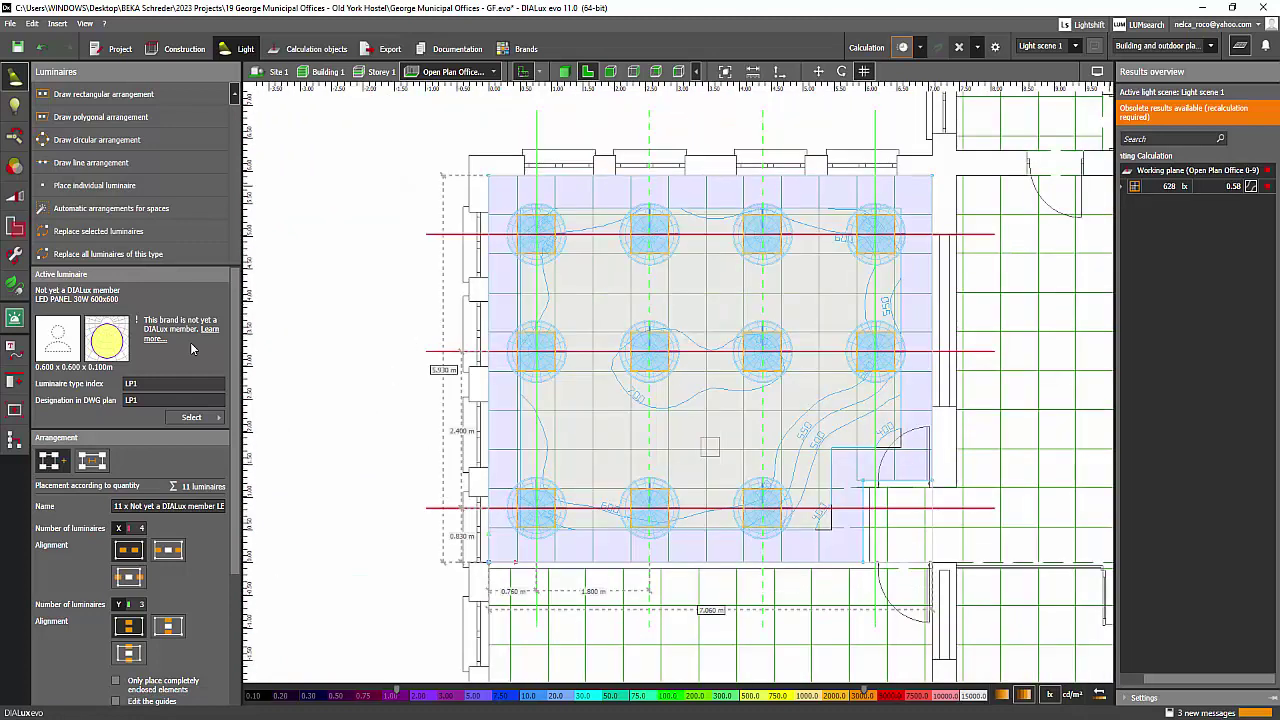
{"action": "left_click", "coordinate": [902, 47]}
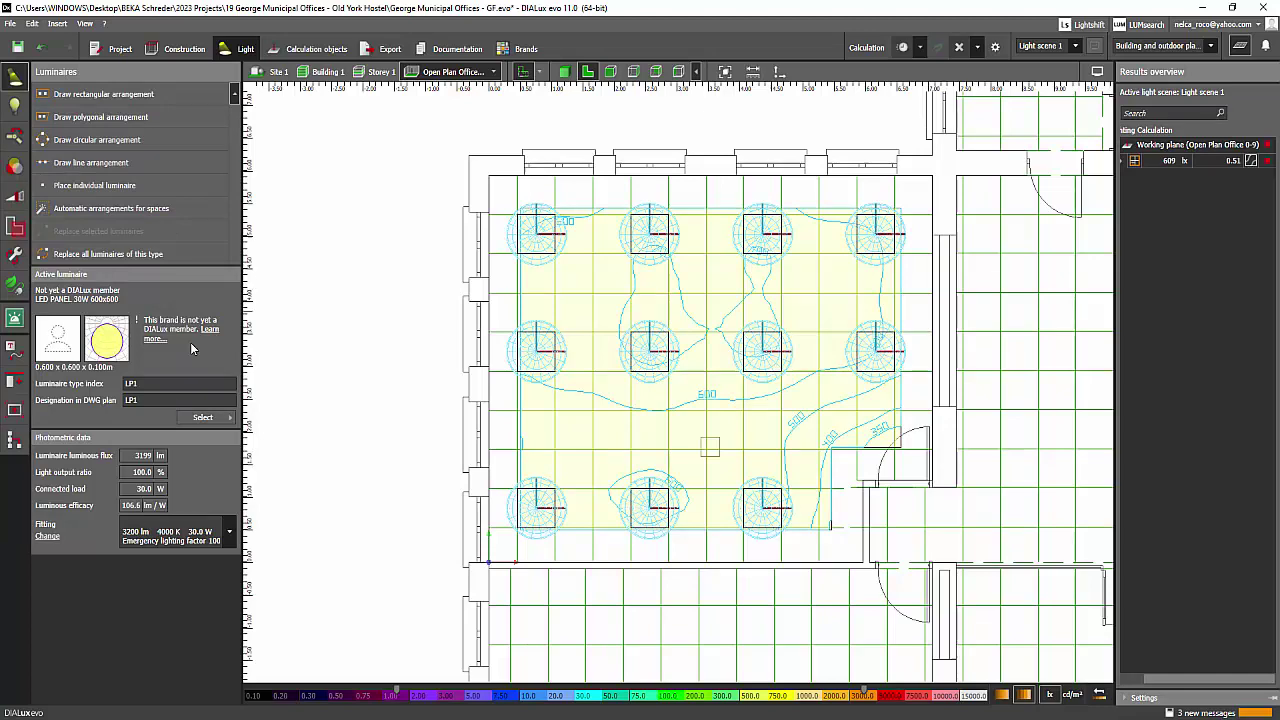
Save the project
{"action": "scroll", "coordinate": [193, 348], "scroll_direction": "up", "scroll_amount": 1}
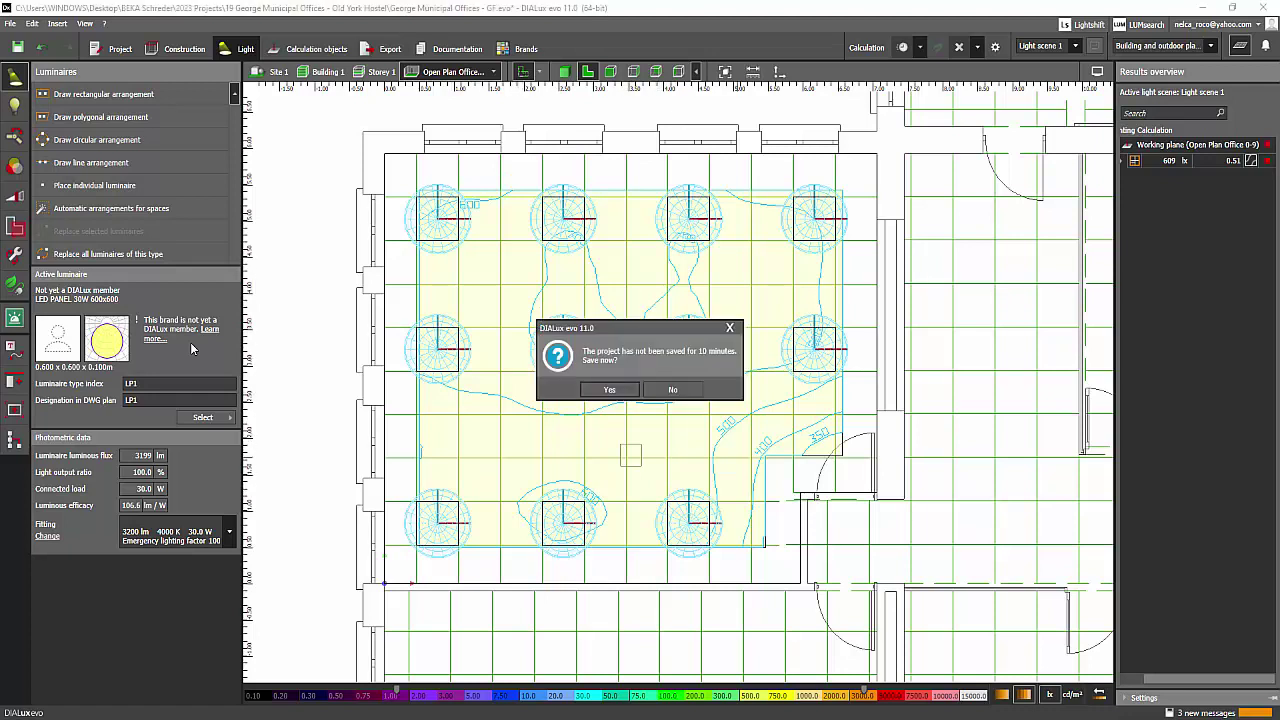
{"action": "key", "text": "Return"}
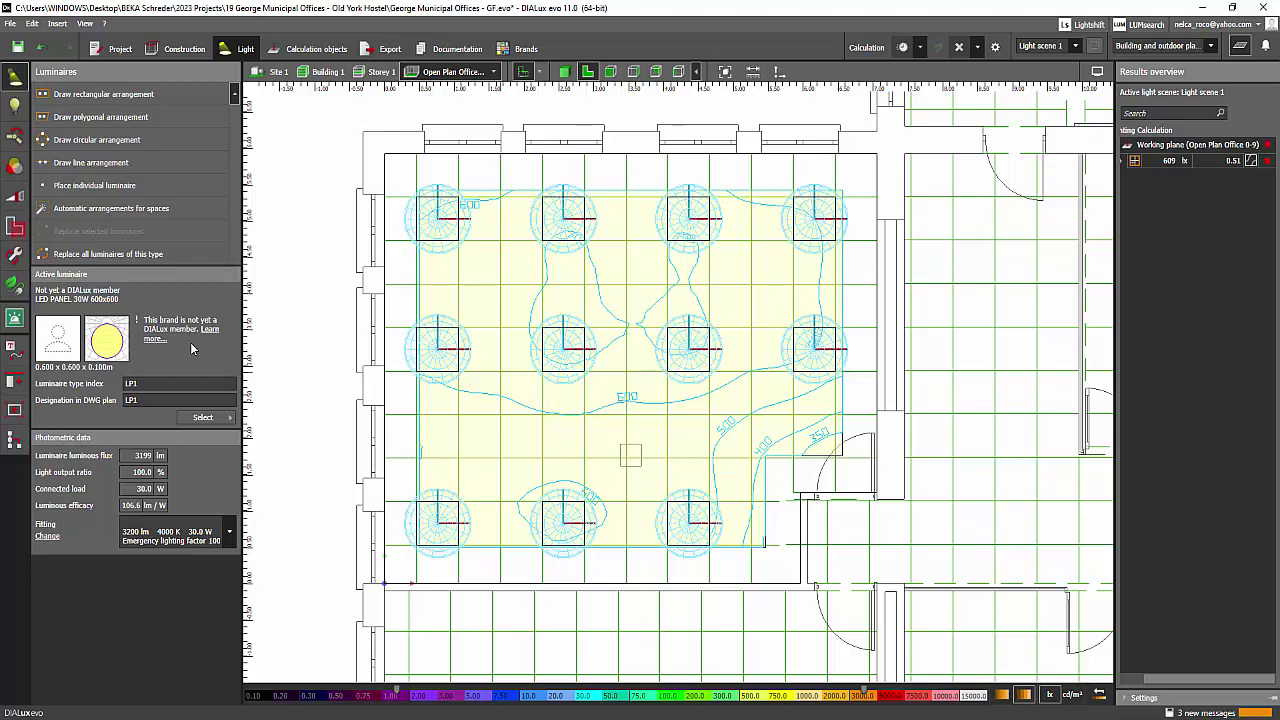
{"action": "scroll", "coordinate": [193, 348], "scroll_direction": "down", "scroll_amount": 2}
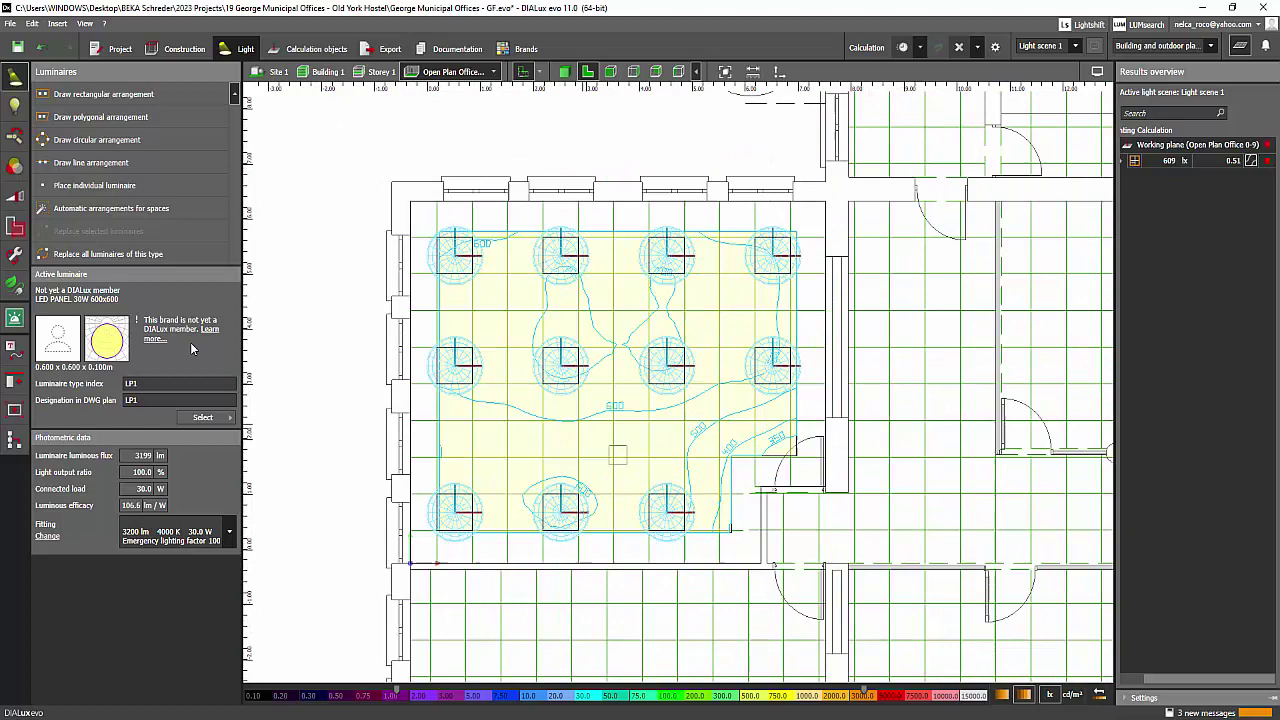
{"action": "scroll", "coordinate": [193, 348], "scroll_direction": "up", "scroll_amount": 2}
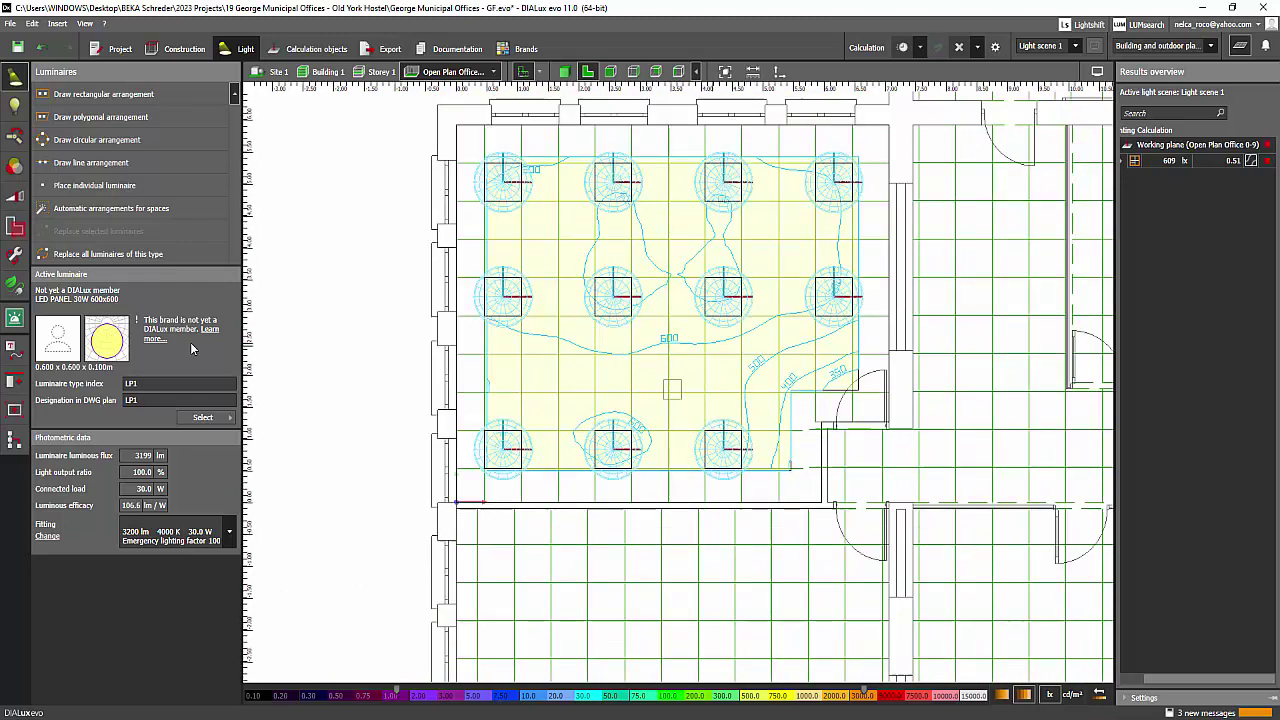
Display the false colours and value chart on the working plane of Open Plan Office 0-9
{"action": "left_click", "coordinate": [308, 49]}
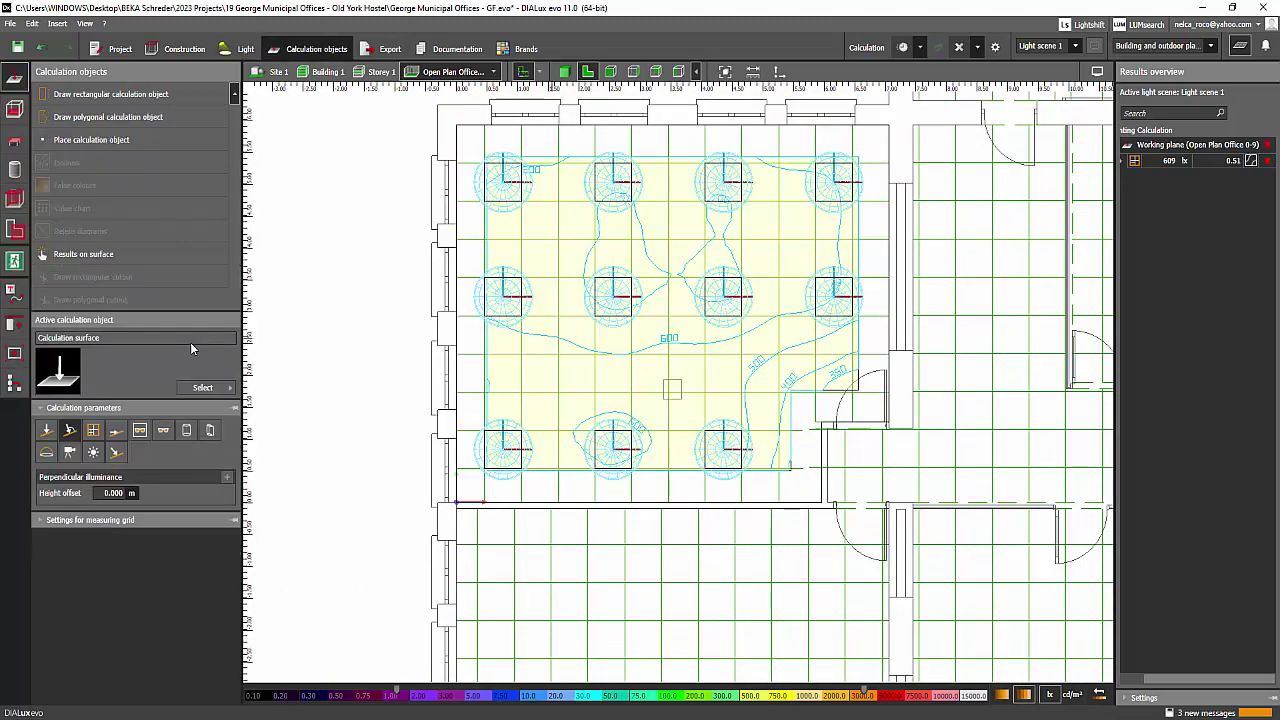
{"action": "left_click", "coordinate": [15, 109]}
{"action": "left_click", "coordinate": [73, 162]}
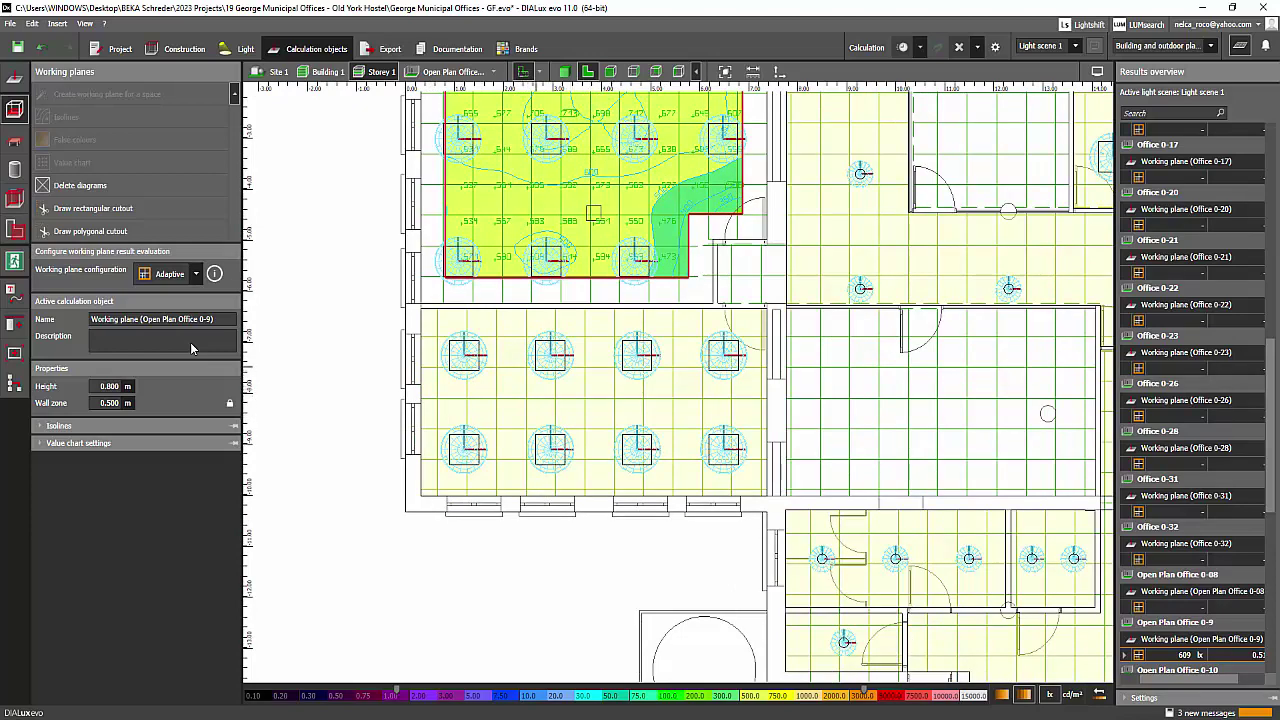
Select the working plane of Open Plan Office 0-08 to check its height and wall zone
{"action": "middle_click_drag", "start_coordinate": [528, 402], "coordinate": [578, 362]}
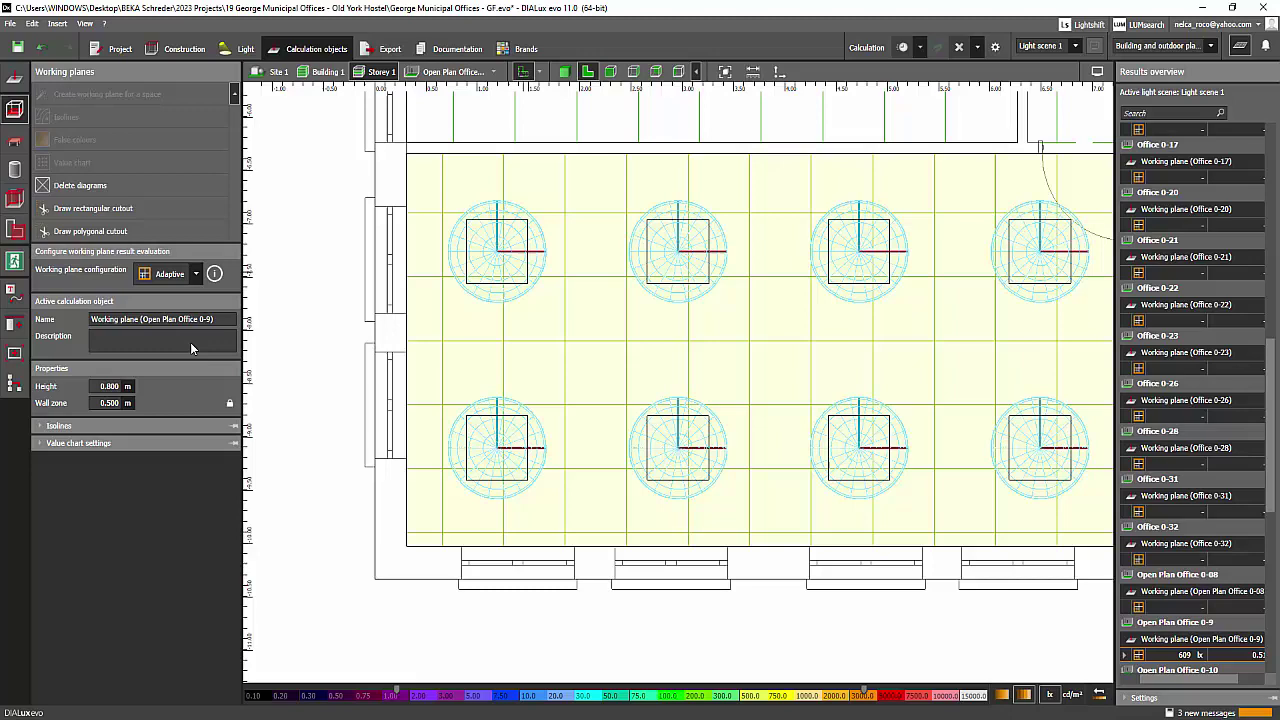
{"action": "scroll", "coordinate": [191, 348], "scroll_direction": "down", "scroll_amount": 1}
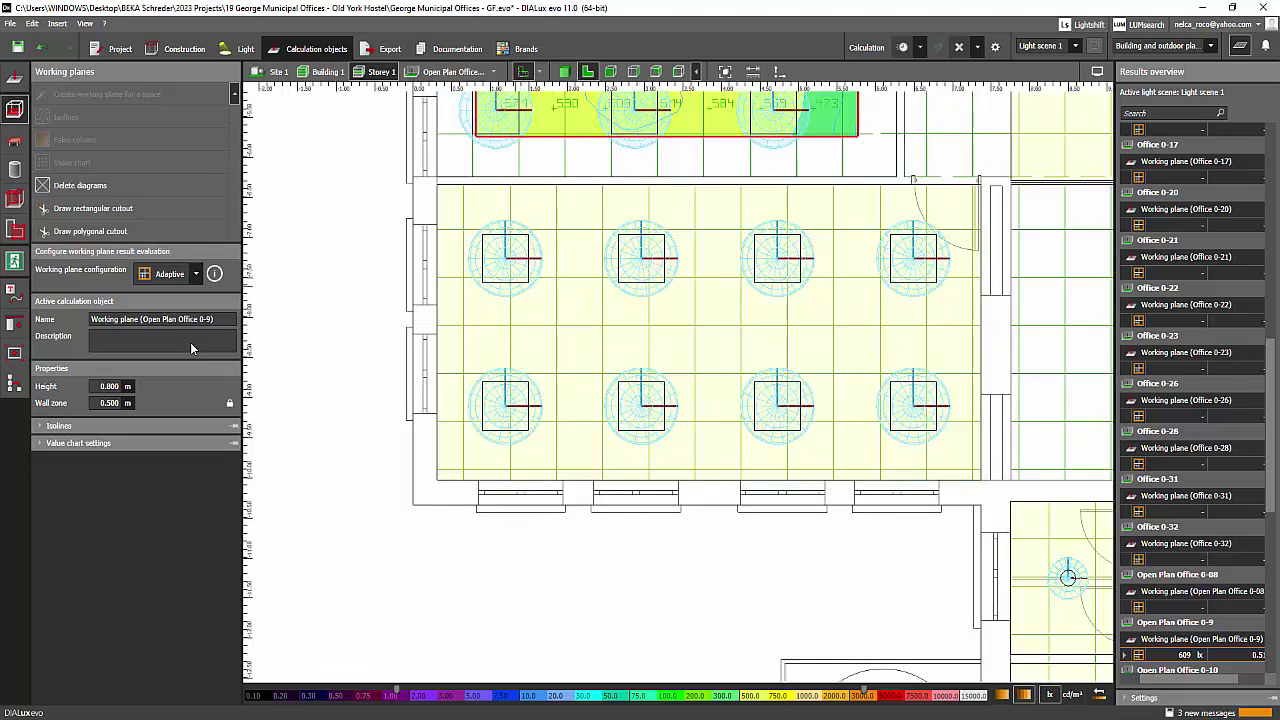
{"action": "scroll", "coordinate": [478, 249], "scroll_direction": "up", "scroll_amount": 1}
{"action": "left_click", "coordinate": [478, 249]}
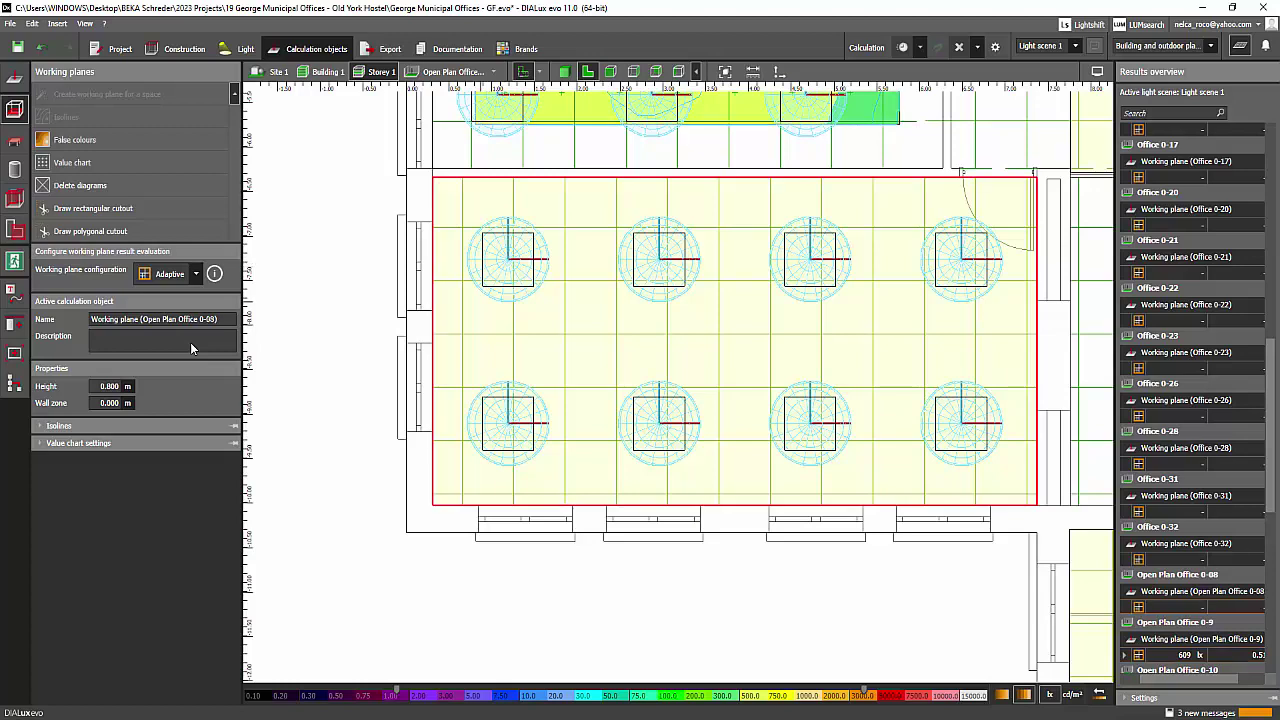
Select the LED PANEL 30W 600x600 arrangement in Open Plan Office 0-08 and compare its layout with Open Plan Office 0-9
{"action": "left_click", "coordinate": [238, 49]}
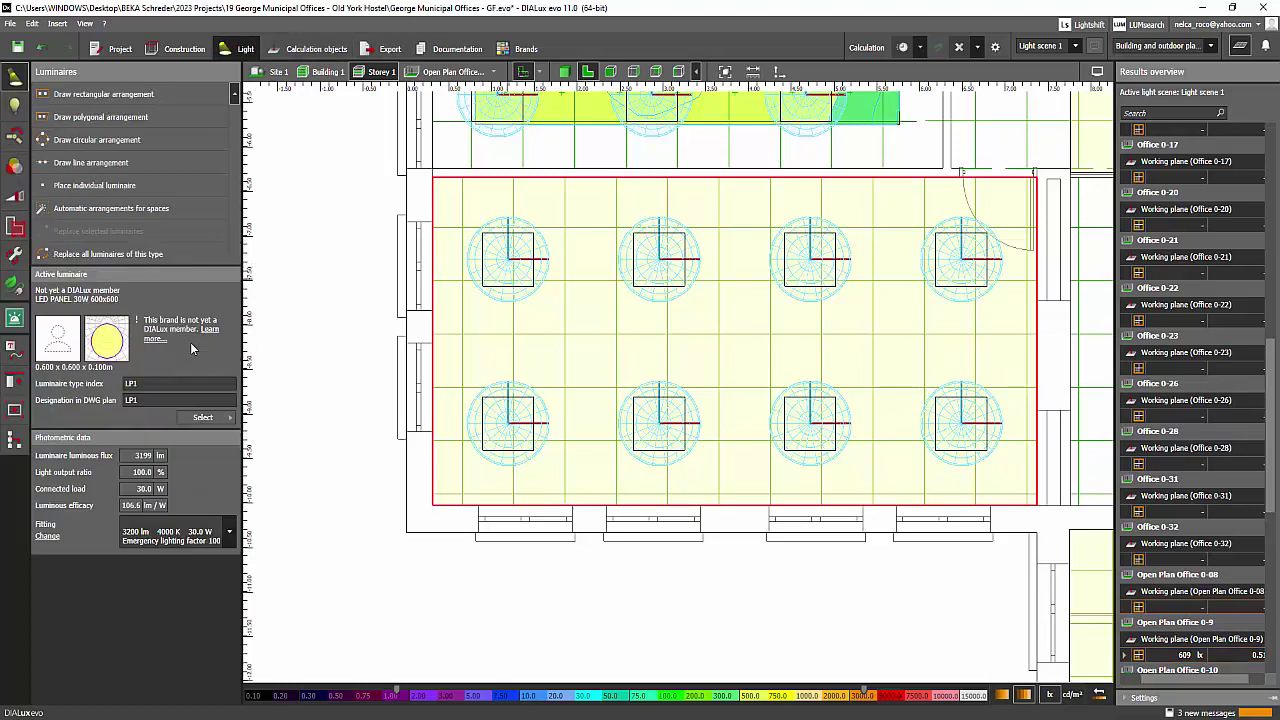
{"action": "left_click", "coordinate": [508, 423]}
{"action": "scroll", "coordinate": [508, 423], "scroll_direction": "down", "scroll_amount": 2}
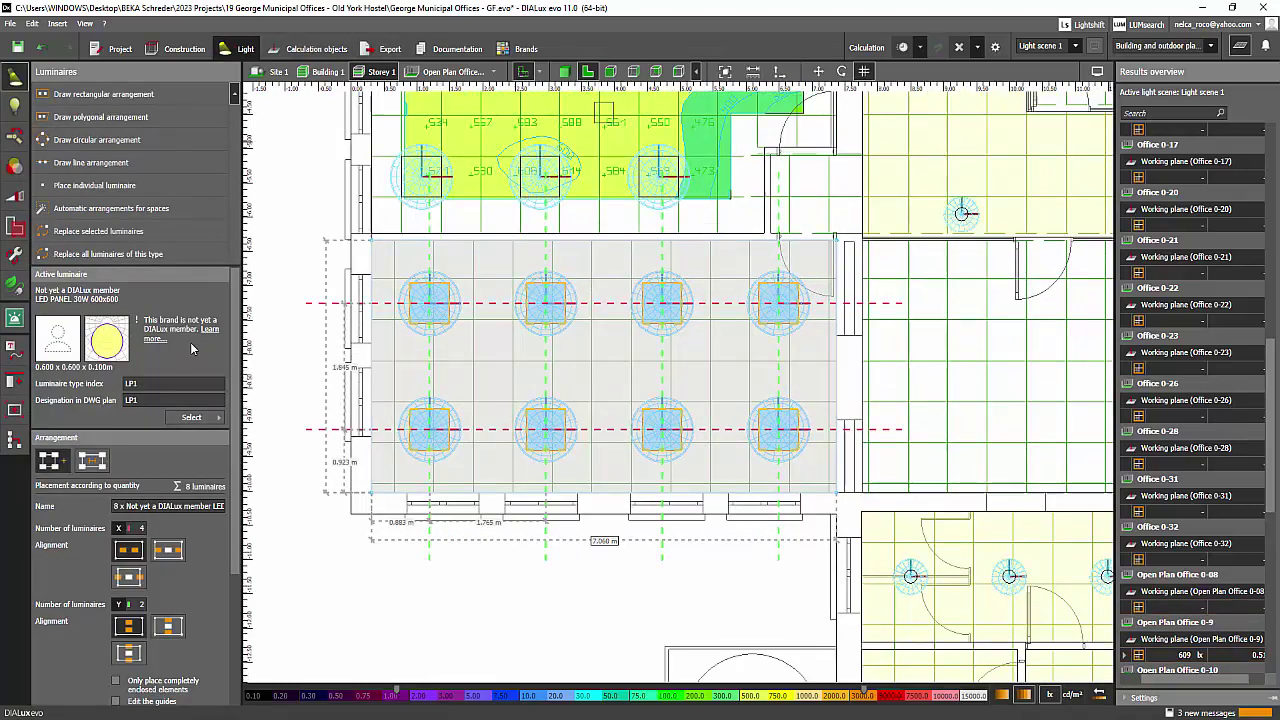
{"action": "mouse_move", "coordinate": [600, 359]}
{"action": "middle_mouse_down"}
{"action": "mouse_move", "coordinate": [511, 353]}
{"action": "mouse_move", "coordinate": [480, 410]}
{"action": "middle_mouse_up"}
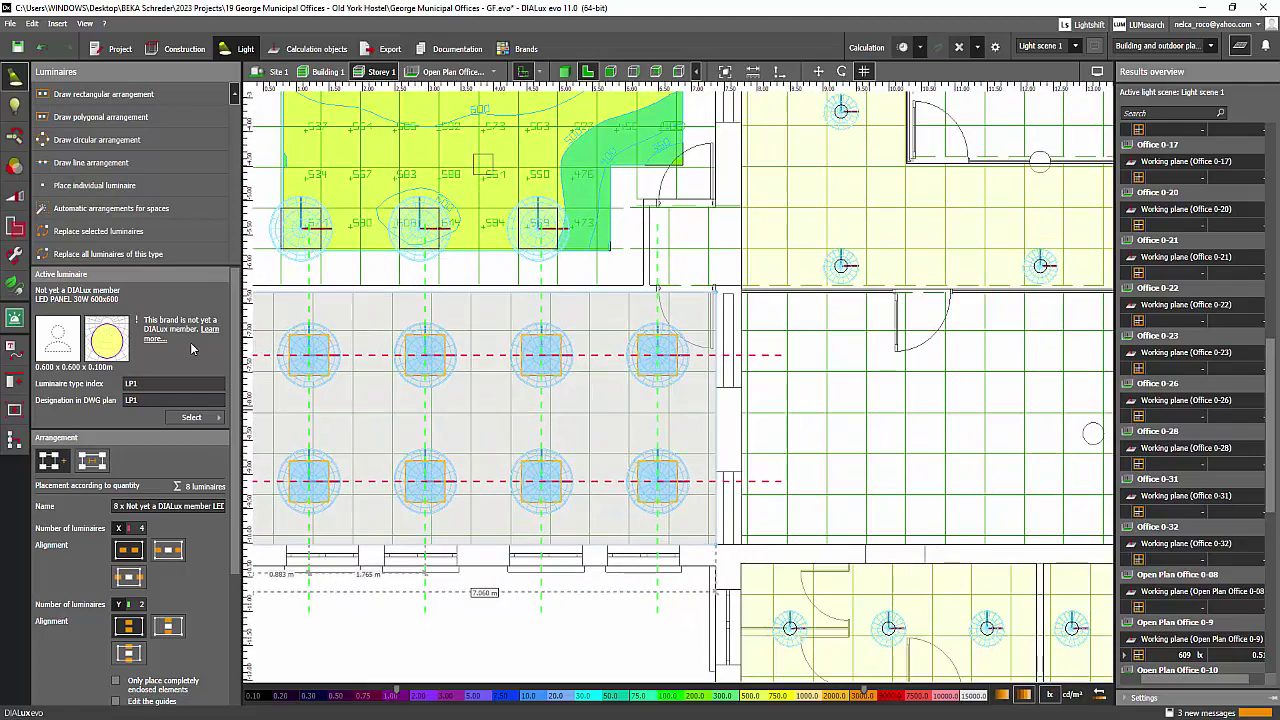
{"action": "middle_click_drag", "start_coordinate": [490, 291], "coordinate": [575, 454]}
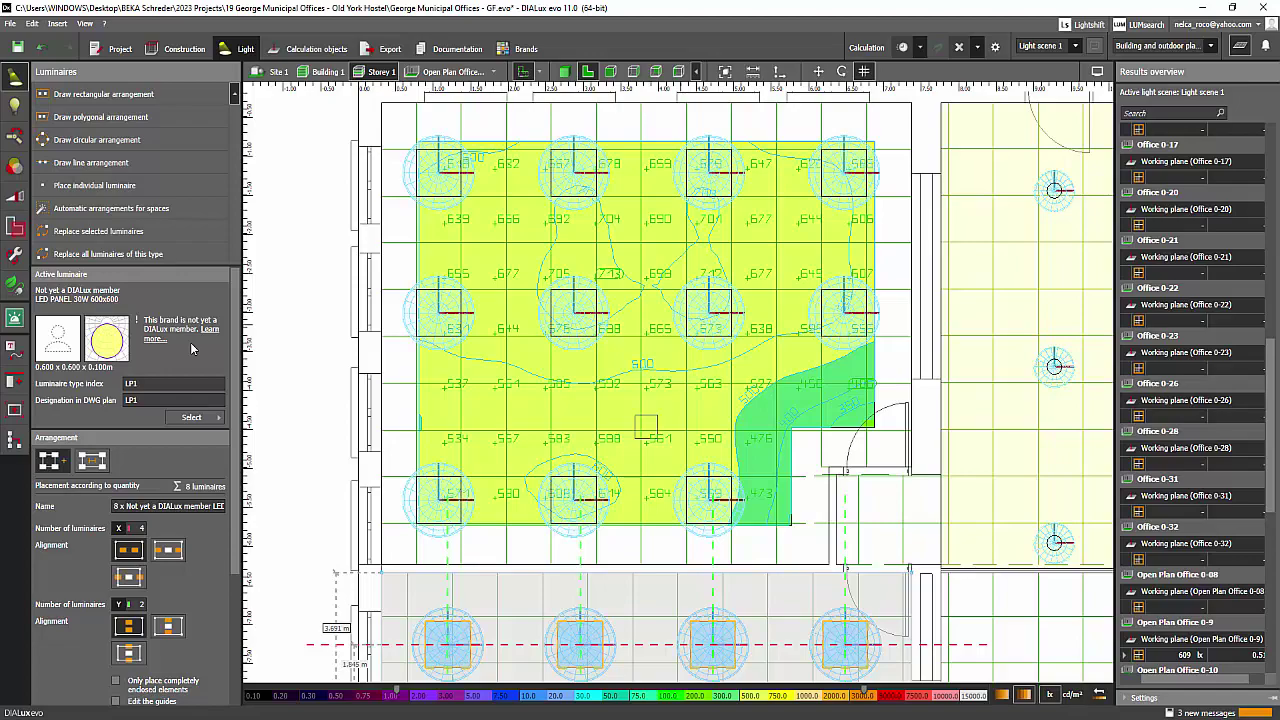
{"action": "scroll", "coordinate": [647, 307], "scroll_direction": "down", "scroll_amount": 3}
{"action": "middle_click_drag", "start_coordinate": [647, 307], "coordinate": [587, 250]}
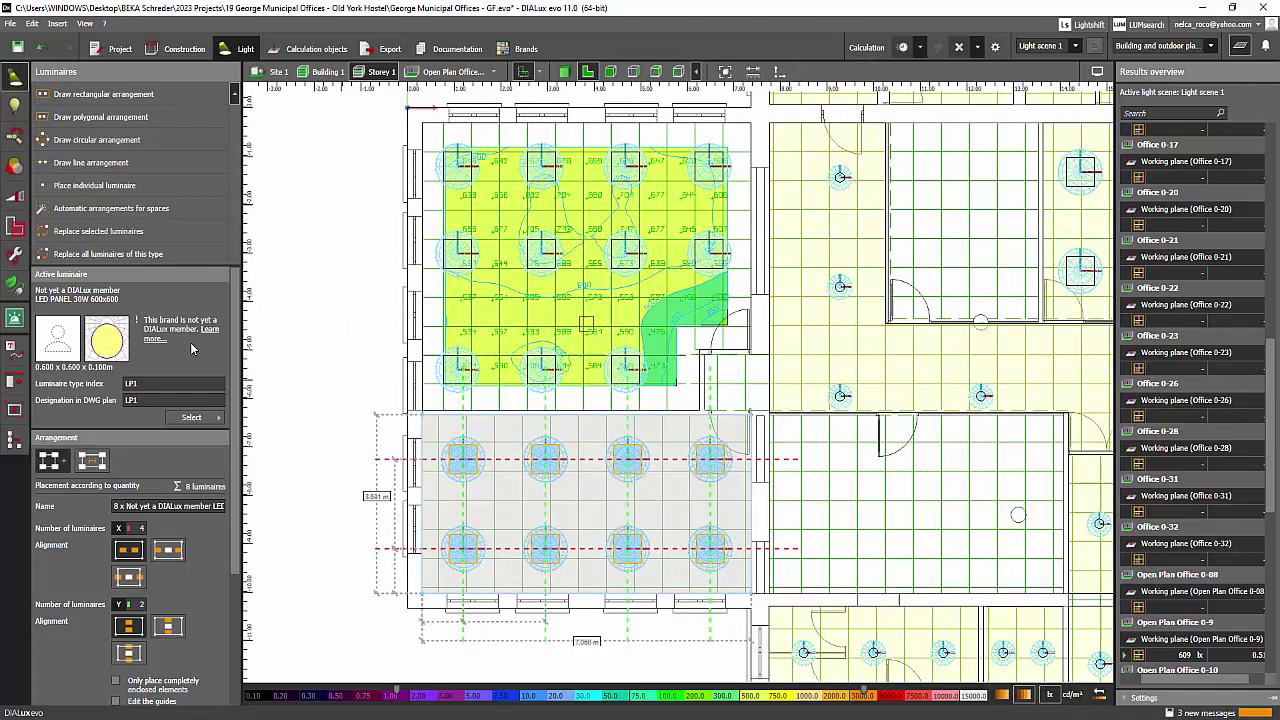
Show the Equipment layer of the GF for Dialux plan and hide its GV Ceilings layer
{"action": "left_click", "coordinate": [343, 375]}
{"action": "scroll", "coordinate": [343, 375], "scroll_direction": "down", "scroll_amount": 3}
{"action": "scroll", "coordinate": [412, 400], "scroll_direction": "up", "scroll_amount": 3}
{"action": "middle_click_drag", "start_coordinate": [410, 390], "coordinate": [325, 312]}
{"action": "scroll", "coordinate": [325, 312], "scroll_direction": "down", "scroll_amount": 3}
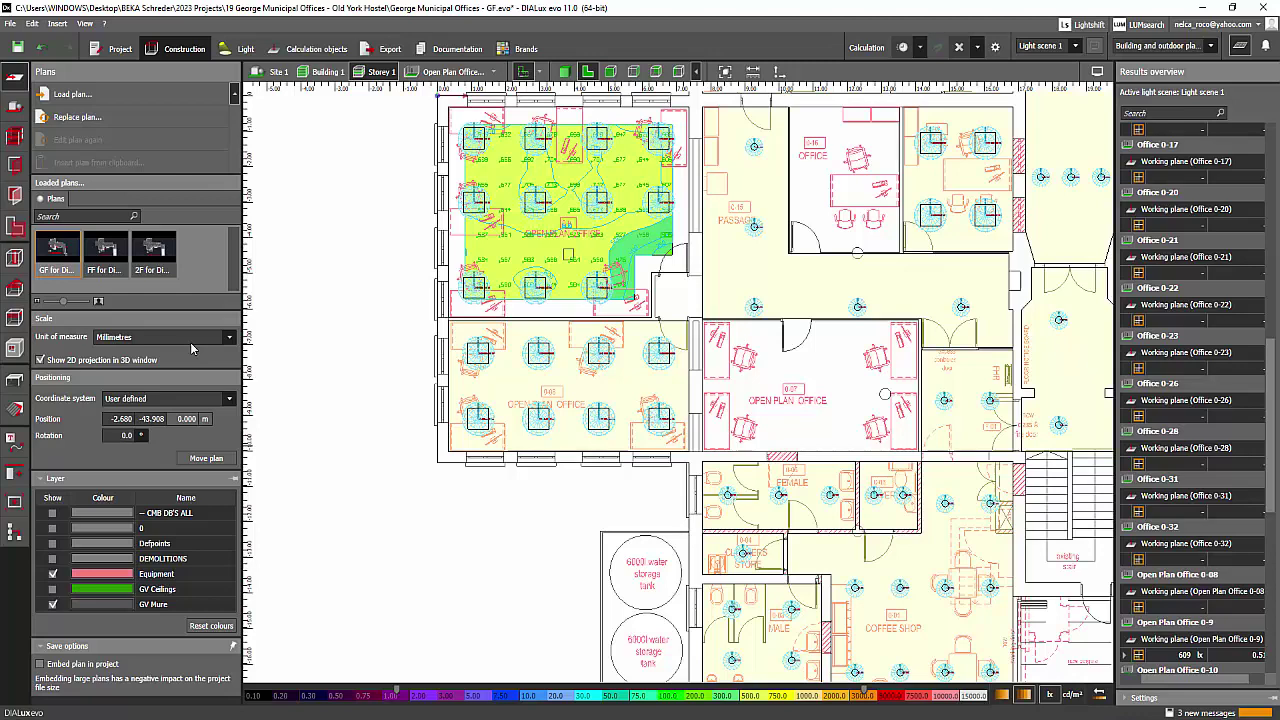
Examine how the RONDO midi luminaire sits relative to the toilet cubicle partition in the FEMALE 0-05 room
{"action": "middle_click_drag", "start_coordinate": [678, 382], "coordinate": [630, 390]}
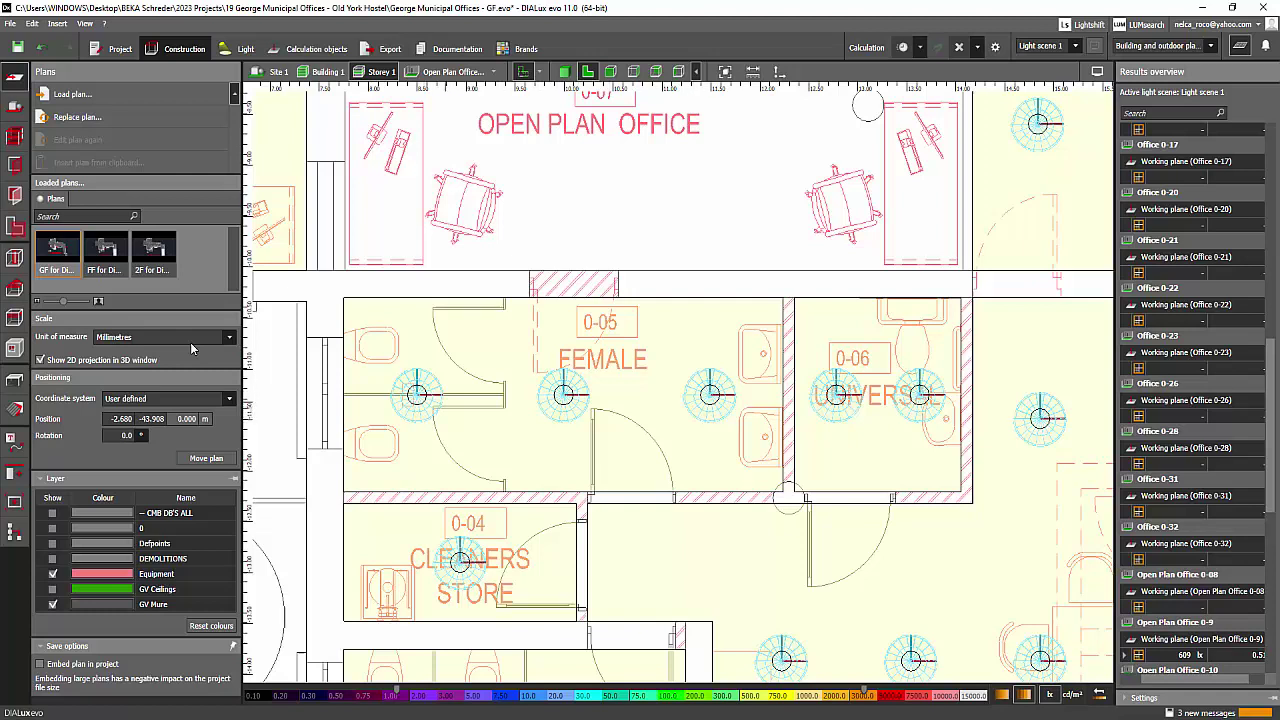
{"action": "middle_click_drag", "start_coordinate": [443, 404], "coordinate": [505, 402]}
{"action": "scroll", "coordinate": [505, 402], "scroll_direction": "up", "scroll_amount": 1}
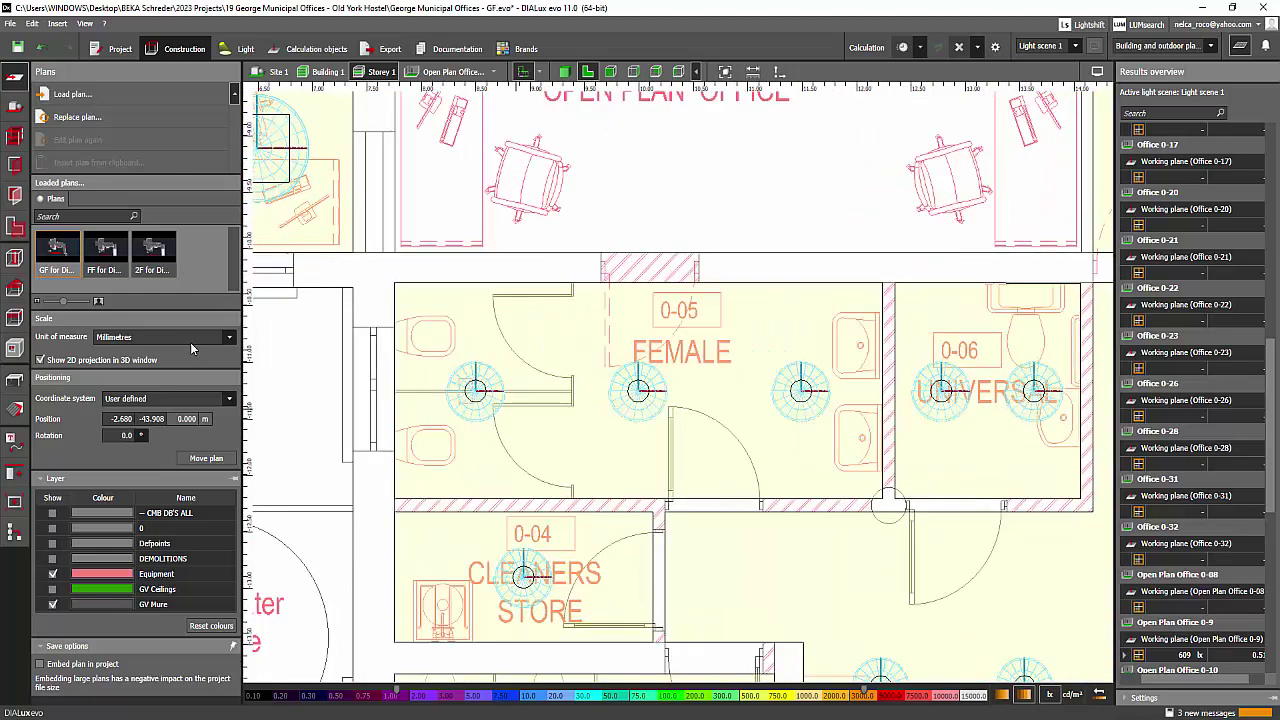
{"action": "scroll", "coordinate": [531, 415], "scroll_direction": "up", "scroll_amount": 3}
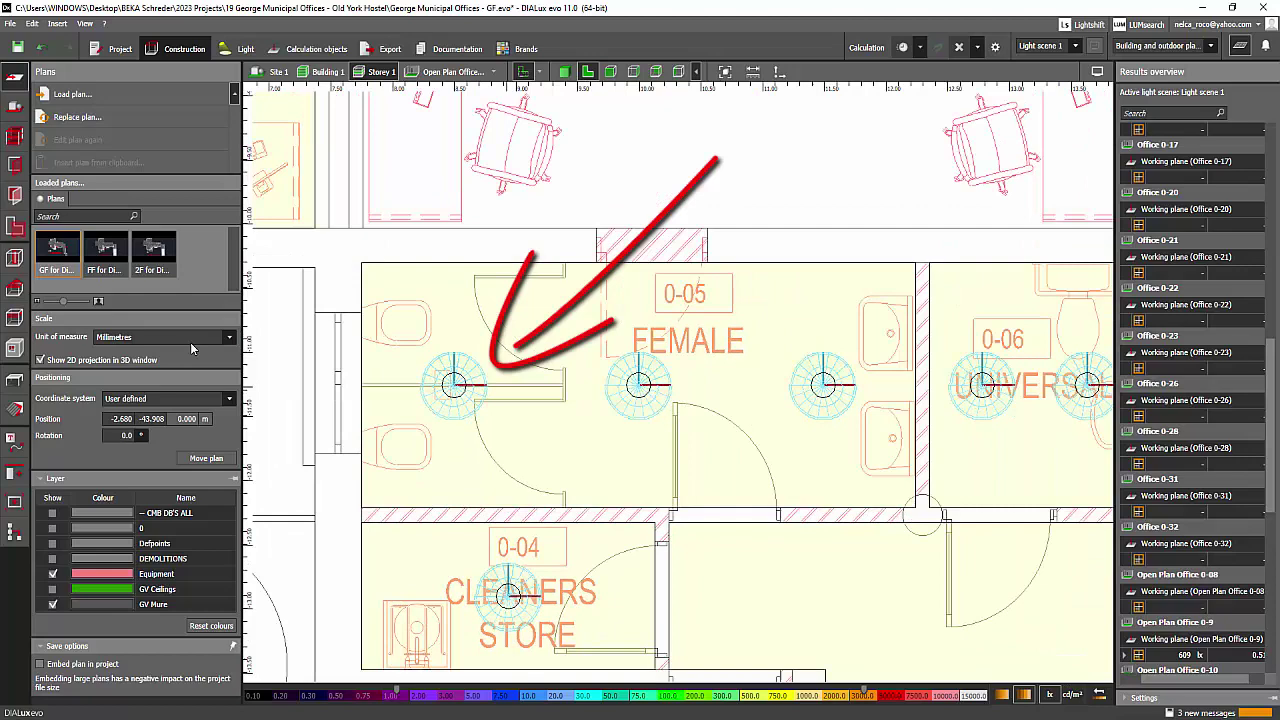
{"action": "scroll", "coordinate": [509, 448], "scroll_direction": "up", "scroll_amount": 1}
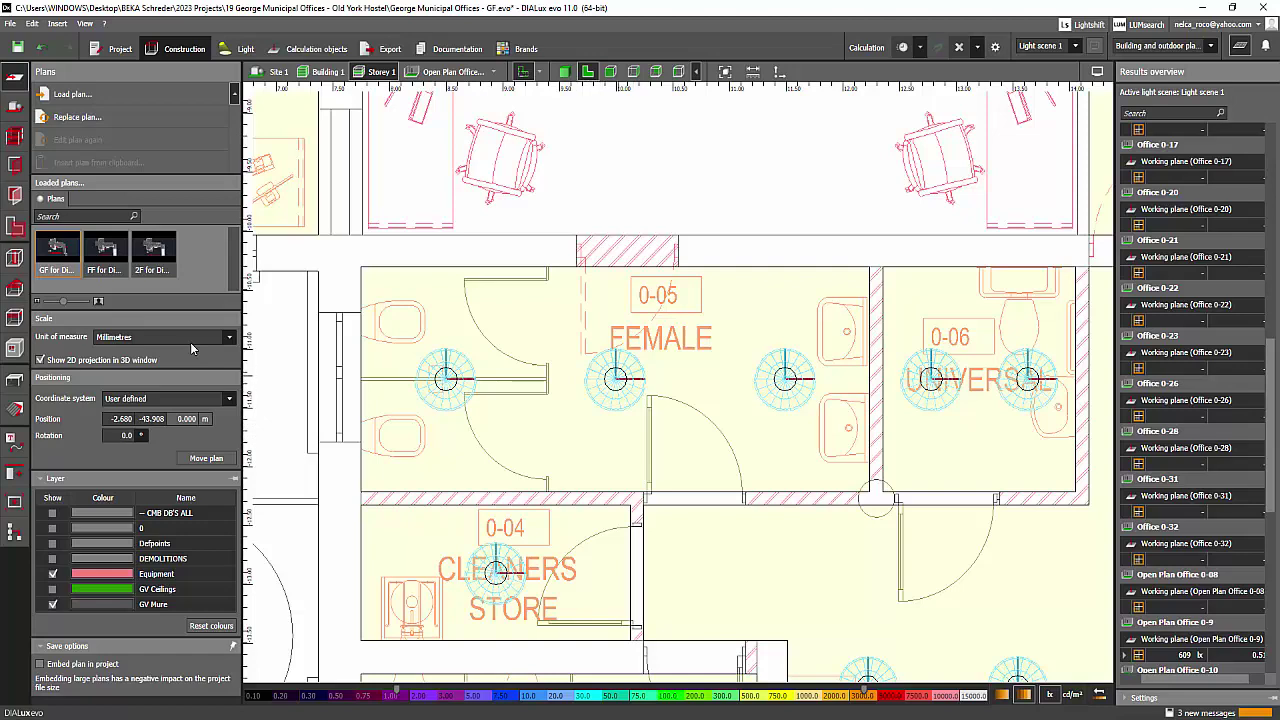
{"action": "left_click_drag", "start_coordinate": [420, 340], "coordinate": [462, 408]}
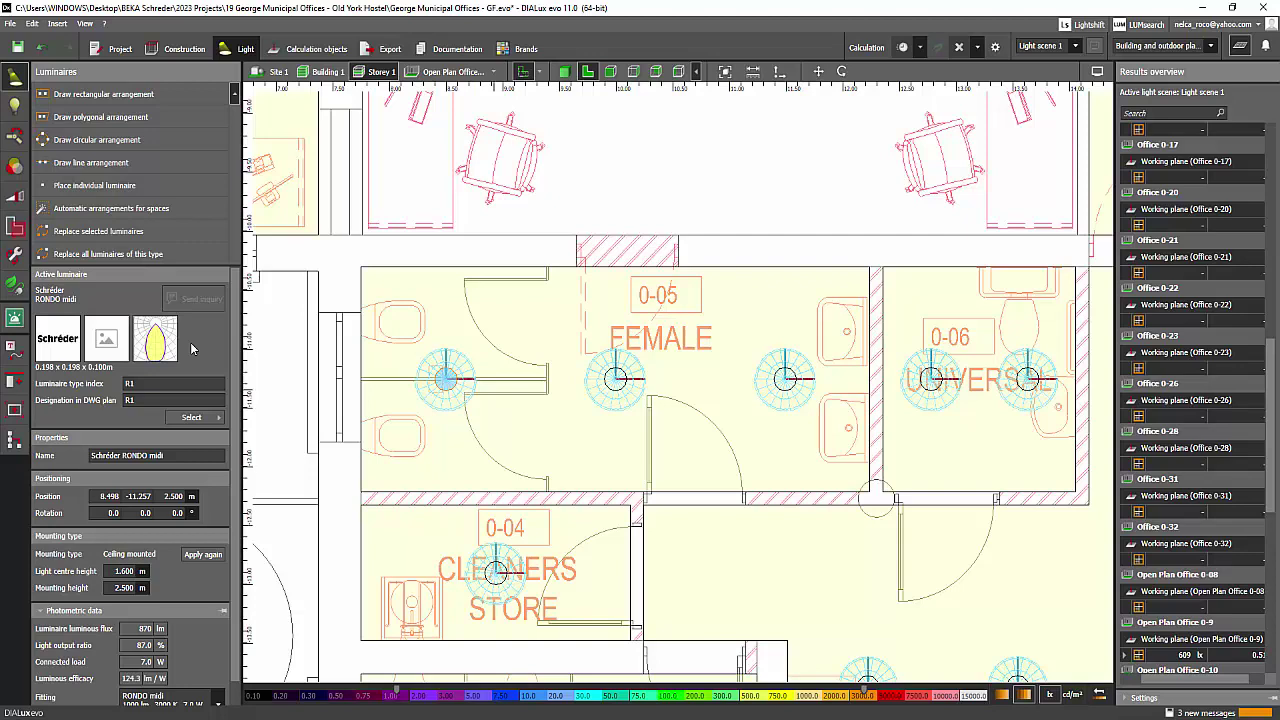
{"action": "scroll", "coordinate": [486, 383], "scroll_direction": "up", "scroll_amount": 3}
{"action": "scroll", "coordinate": [508, 381], "scroll_direction": "down", "scroll_amount": 3}
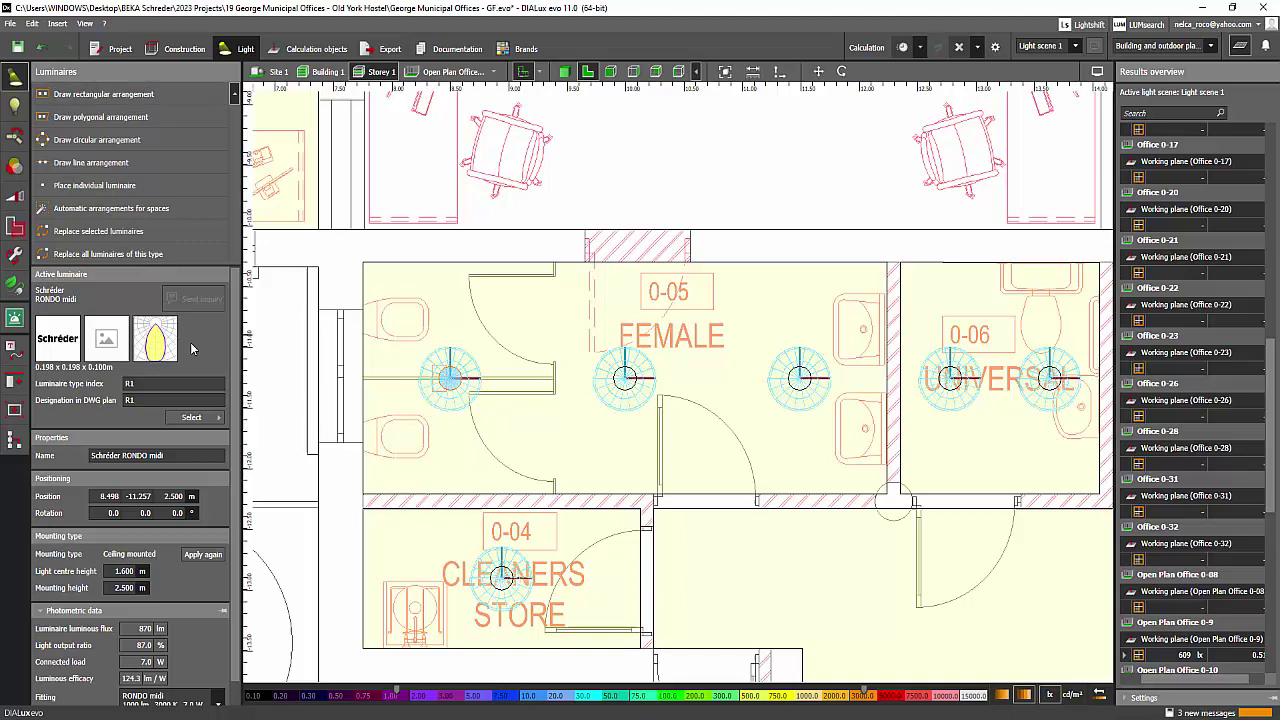
Show the GV Ceilings layer and compare the FEMALE 0-05 luminaire positions with the ceiling grid
{"action": "left_click", "coordinate": [177, 49]}
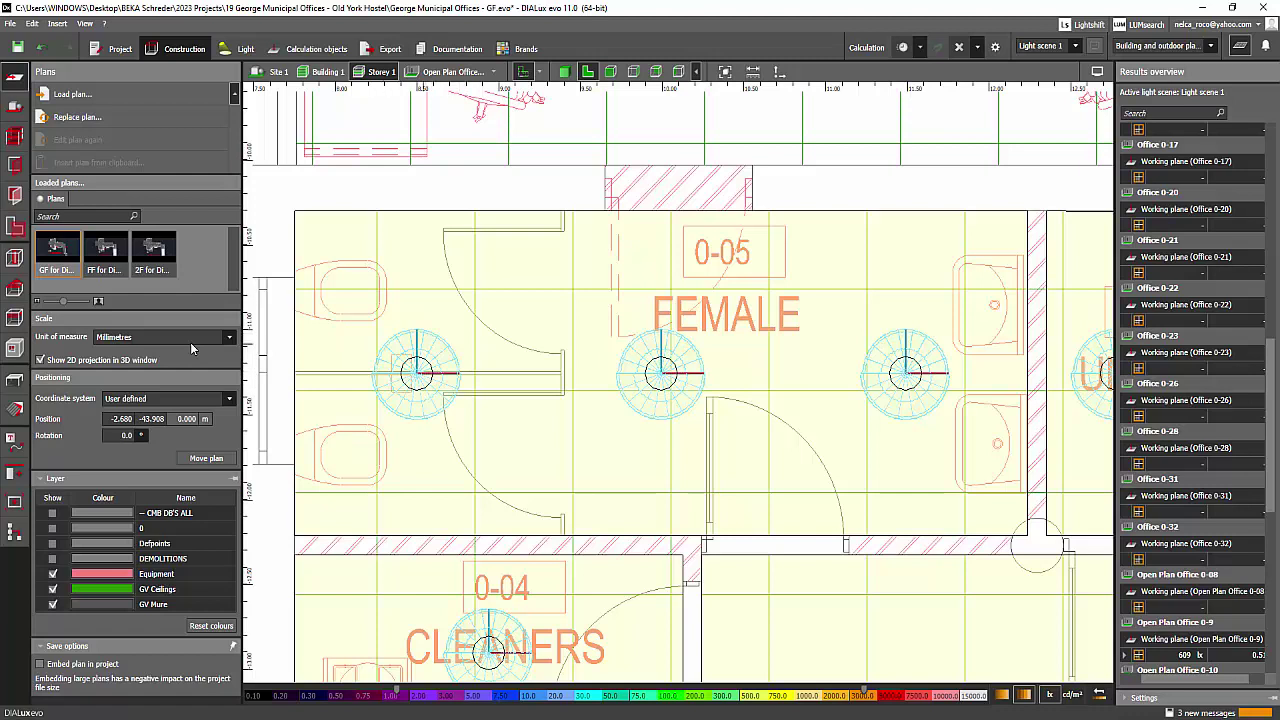
{"action": "scroll", "coordinate": [406, 386], "scroll_direction": "down", "scroll_amount": 1}
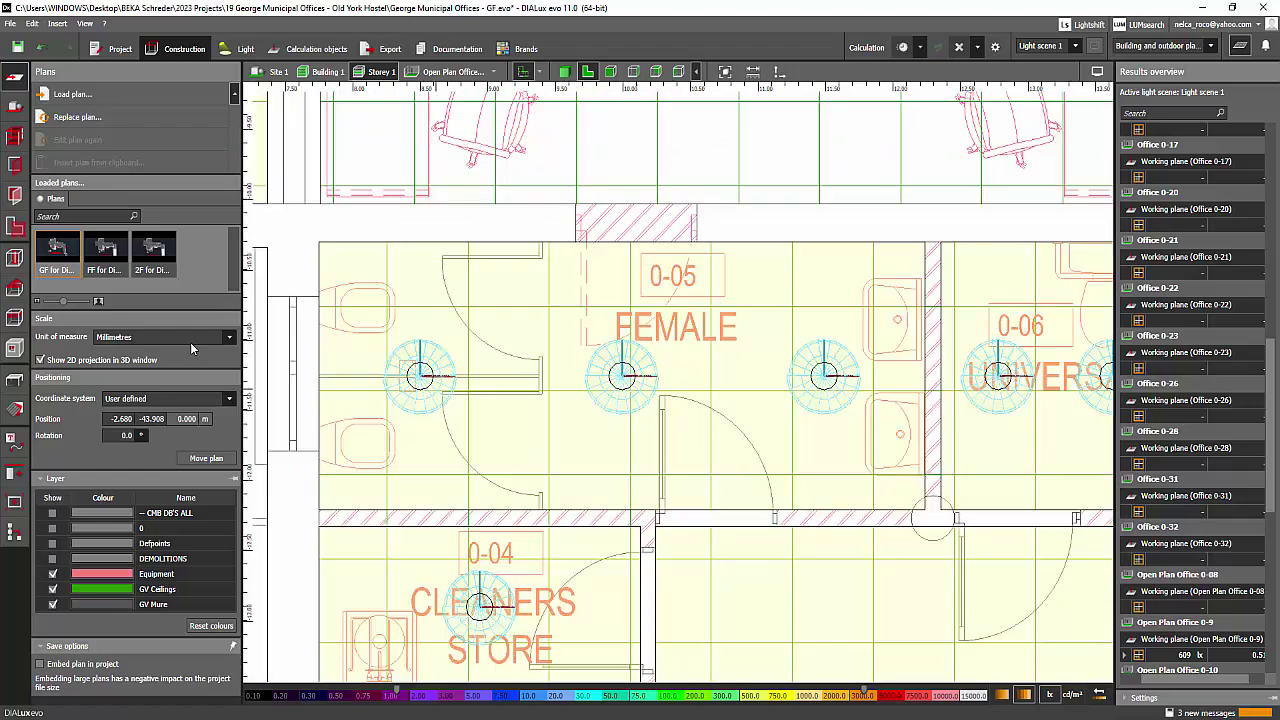
{"action": "scroll", "coordinate": [406, 386], "scroll_direction": "up", "scroll_amount": 2}
{"action": "scroll", "coordinate": [420, 368], "scroll_direction": "up", "scroll_amount": 1}
{"action": "scroll", "coordinate": [420, 368], "scroll_direction": "down", "scroll_amount": 2}
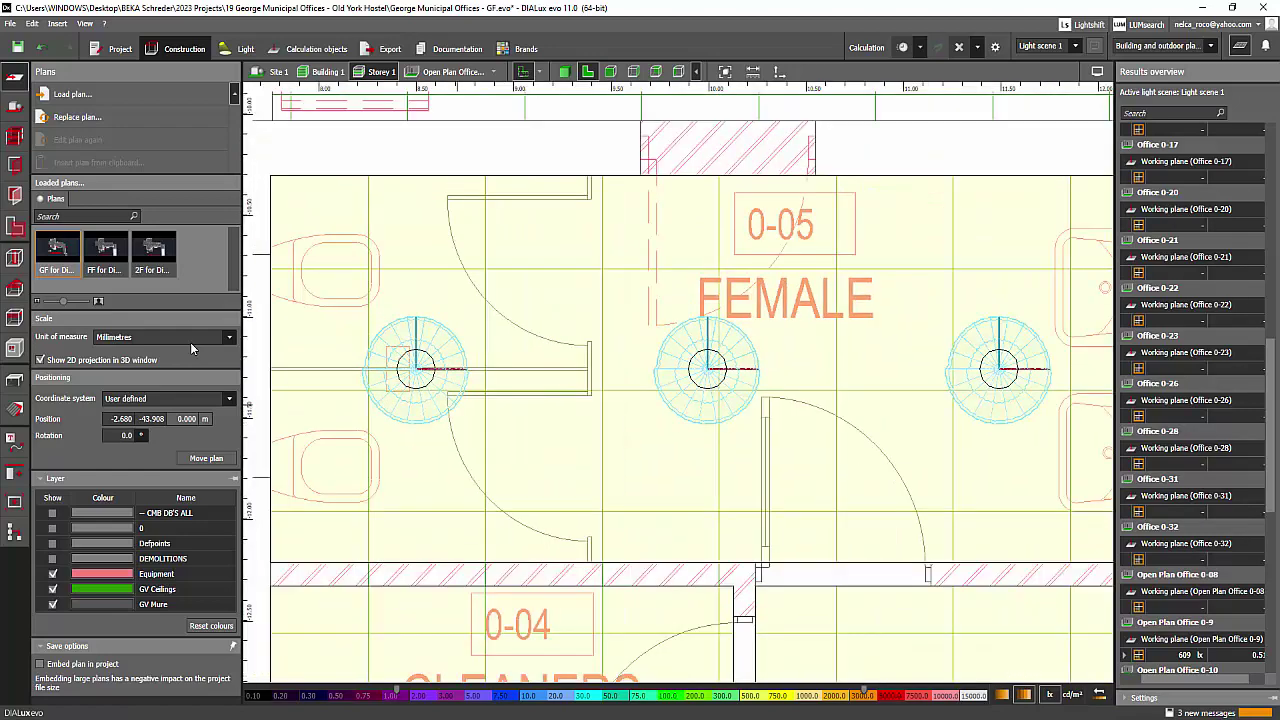
{"action": "scroll", "coordinate": [440, 395], "scroll_direction": "down", "scroll_amount": 1}
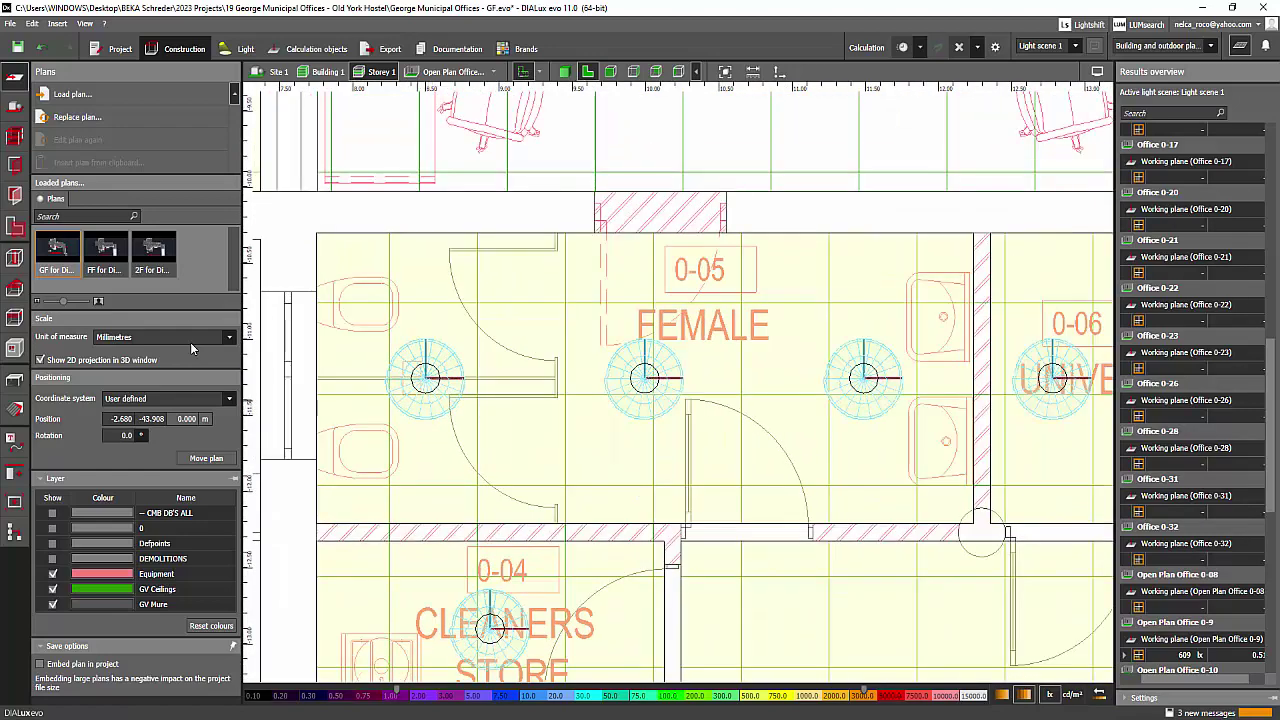
{"action": "scroll", "coordinate": [420, 375], "scroll_direction": "up", "scroll_amount": 2}
{"action": "scroll", "coordinate": [420, 375], "scroll_direction": "down", "scroll_amount": 3}
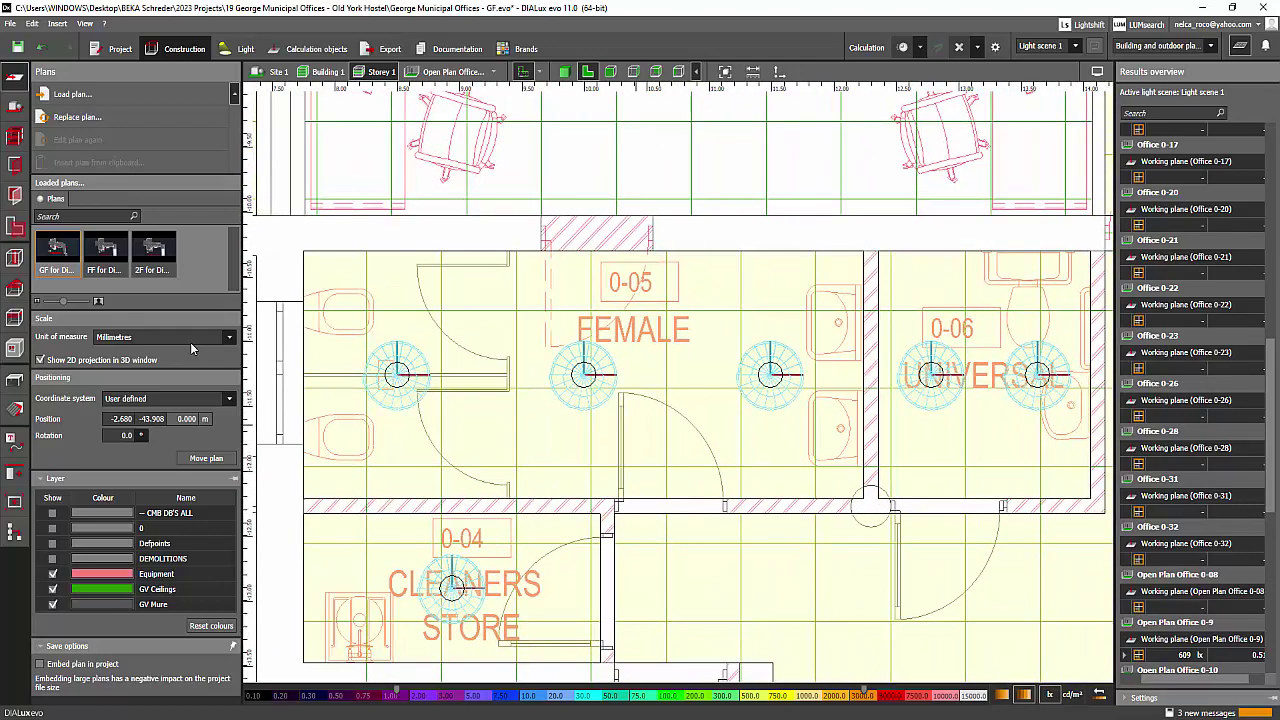
{"action": "scroll", "coordinate": [398, 374], "scroll_direction": "up", "scroll_amount": 2}
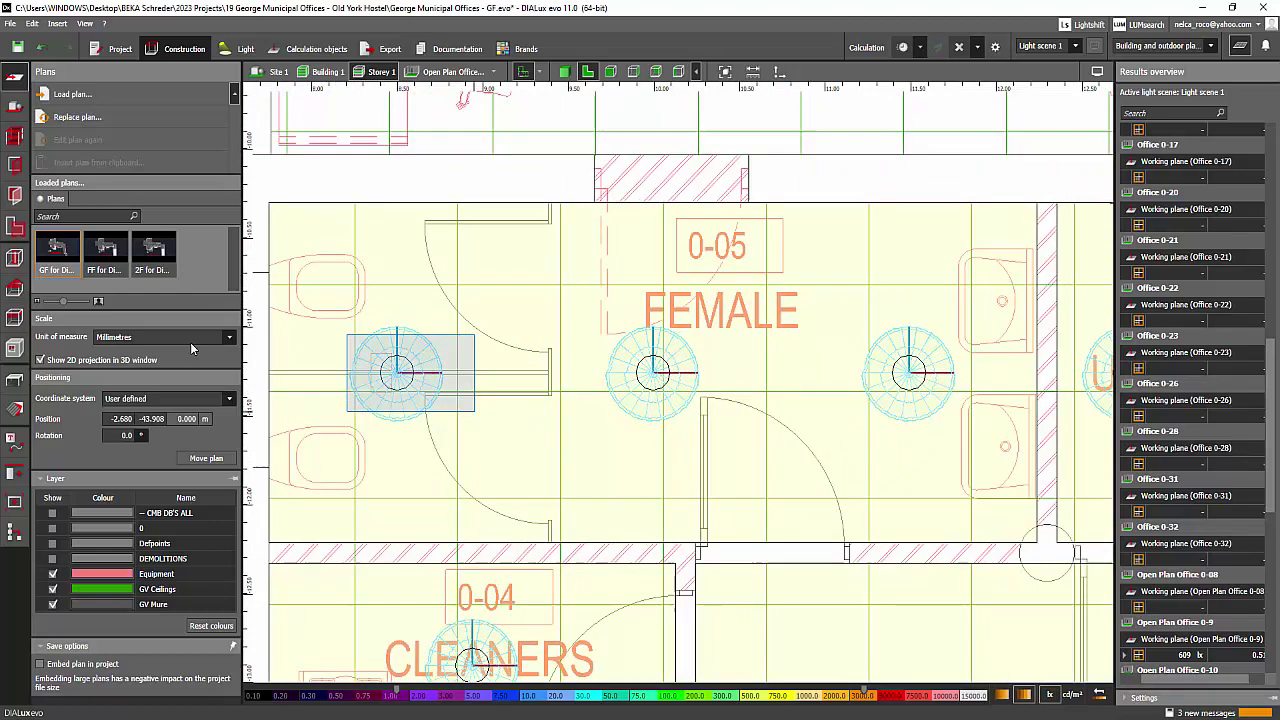
Move the RONDO midi luminaire above the FEMALE 0-05 cubicle partition into the upper cubicle, at about Y -10.934 m
{"action": "left_click", "coordinate": [397, 374]}
{"action": "right_click", "coordinate": [399, 362]}
{"action": "left_click", "coordinate": [432, 374]}
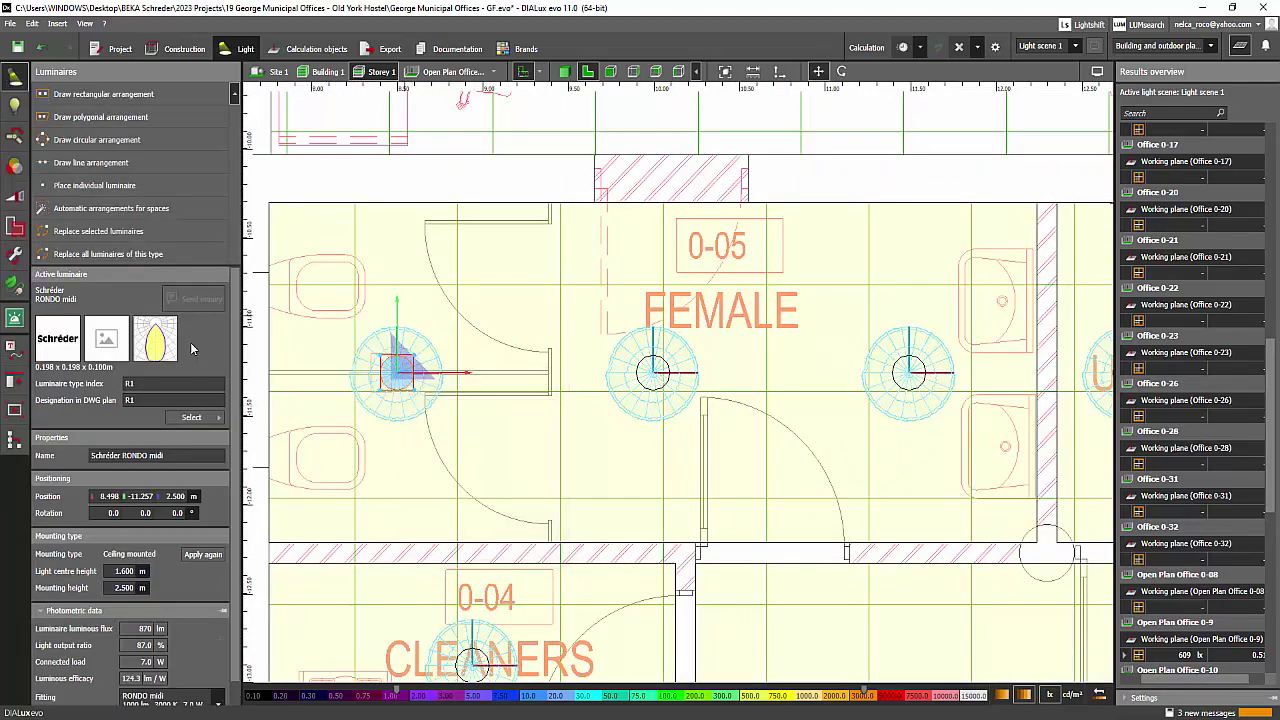
{"action": "left_click_drag", "start_coordinate": [397, 322], "coordinate": [397, 264]}
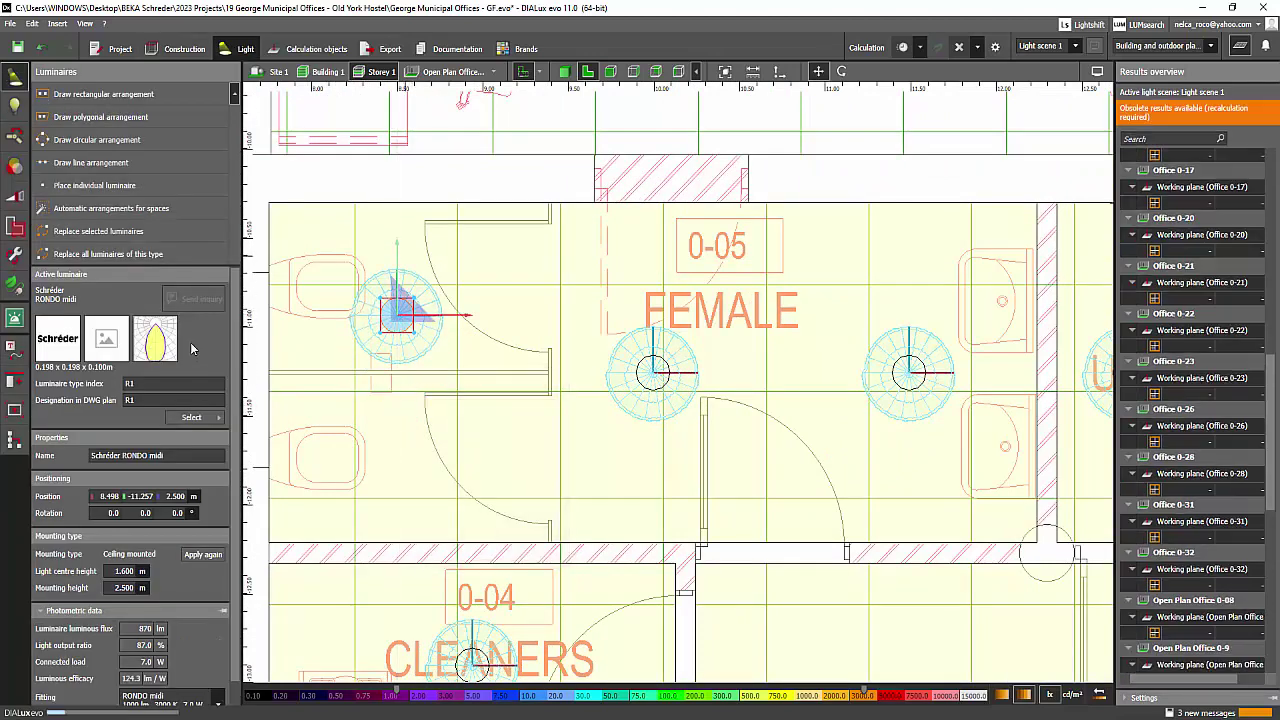
Duplicate the upper cubicle's RONDO midi luminaire and place the copy in the lower cubicle, at about Y -11.680 m
{"action": "scroll", "coordinate": [506, 359], "scroll_direction": "down", "scroll_amount": 3}
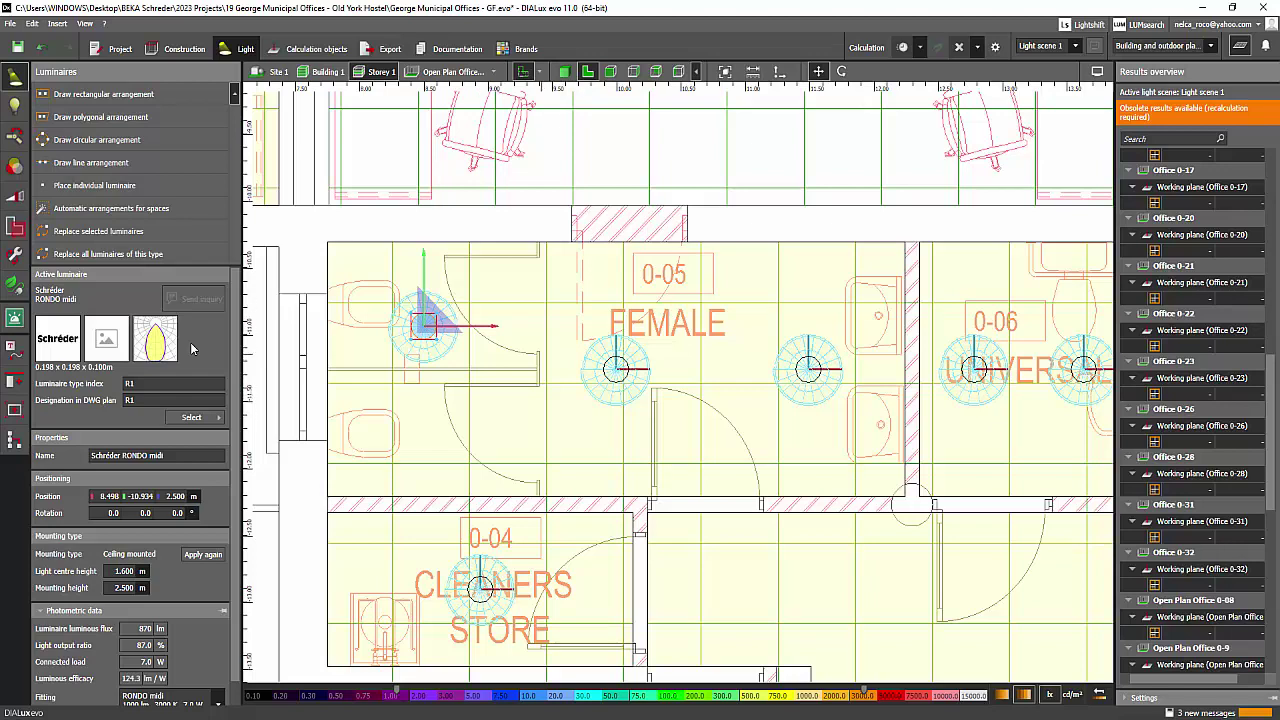
{"action": "key", "text": "ctrl+v"}
{"action": "left_click_drag", "start_coordinate": [424, 254], "coordinate": [424, 362]}
{"action": "left_click_drag", "start_coordinate": [432, 441], "coordinate": [432, 432]}
{"action": "scroll", "coordinate": [432, 432], "scroll_direction": "up", "scroll_amount": 2}
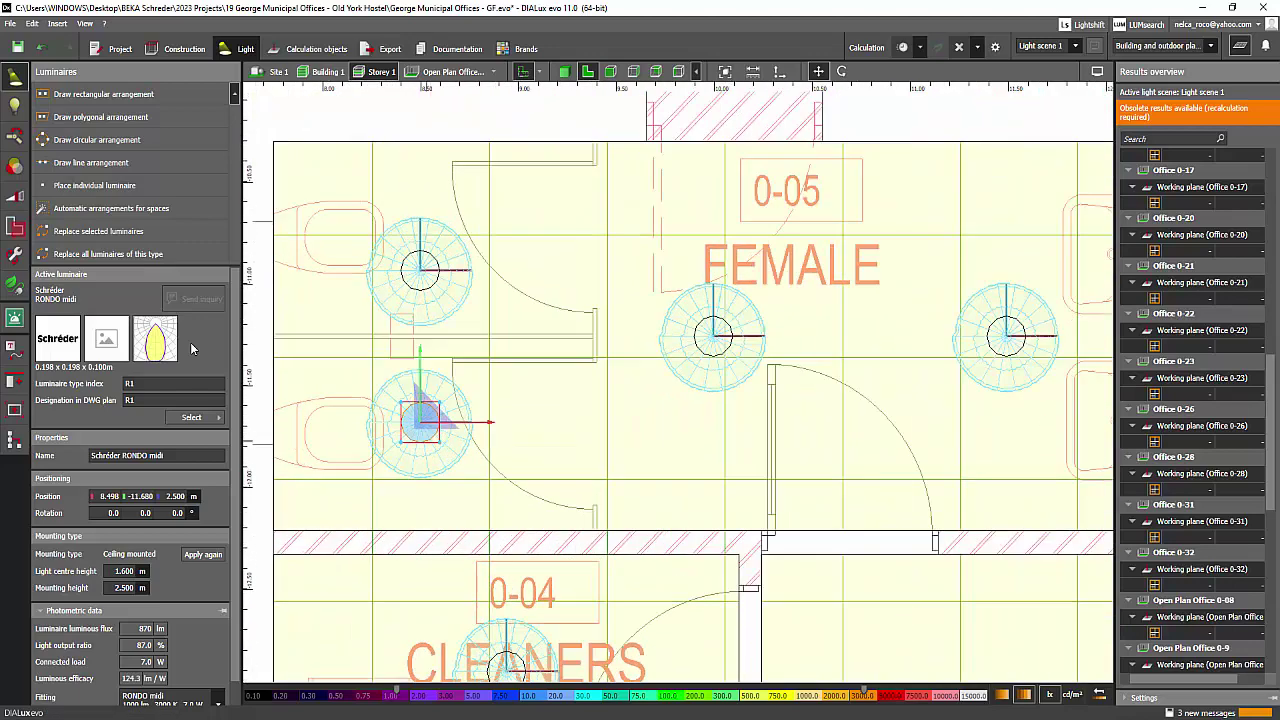
Move the RONDO midi luminaire nearest the FEMALE 0-05 washbasins between the basins, at about X 12.042 m and Y -11.203 m
{"action": "scroll", "coordinate": [454, 354], "scroll_direction": "down", "scroll_amount": 3}
{"action": "middle_click_drag", "start_coordinate": [454, 354], "coordinate": [349, 354]}
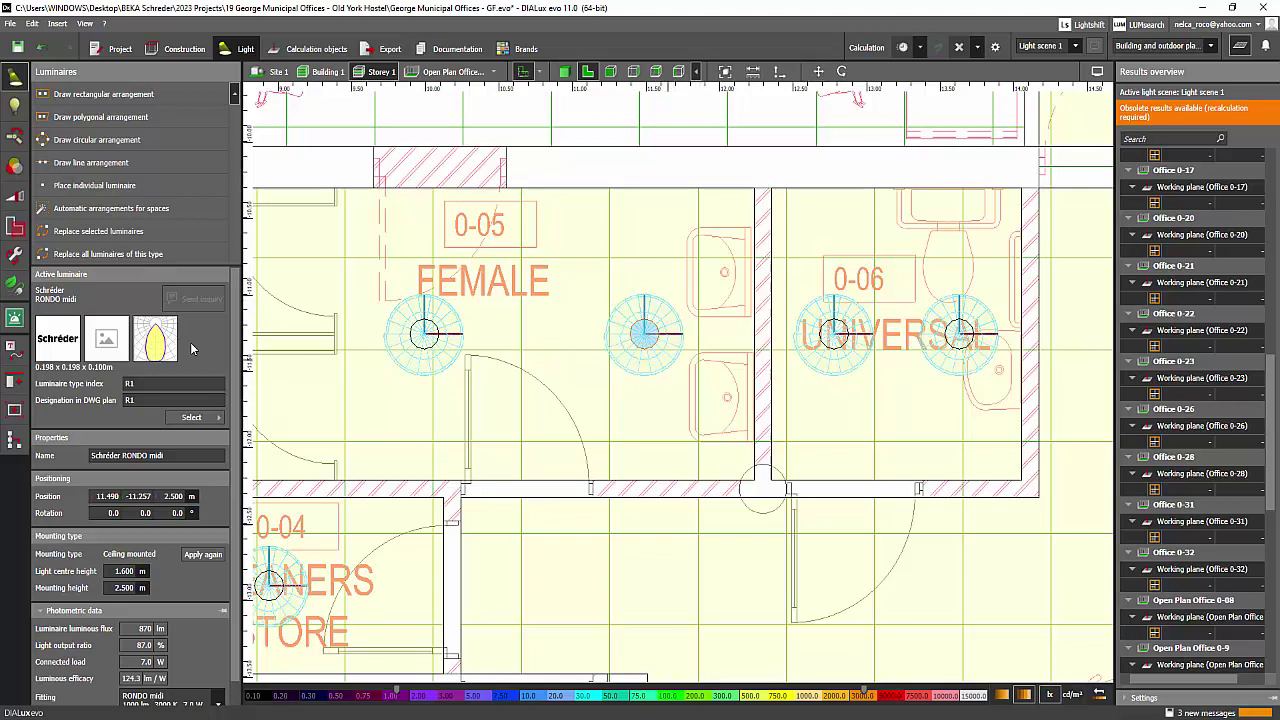
{"action": "right_click", "coordinate": [650, 343]}
{"action": "left_click", "coordinate": [679, 351]}
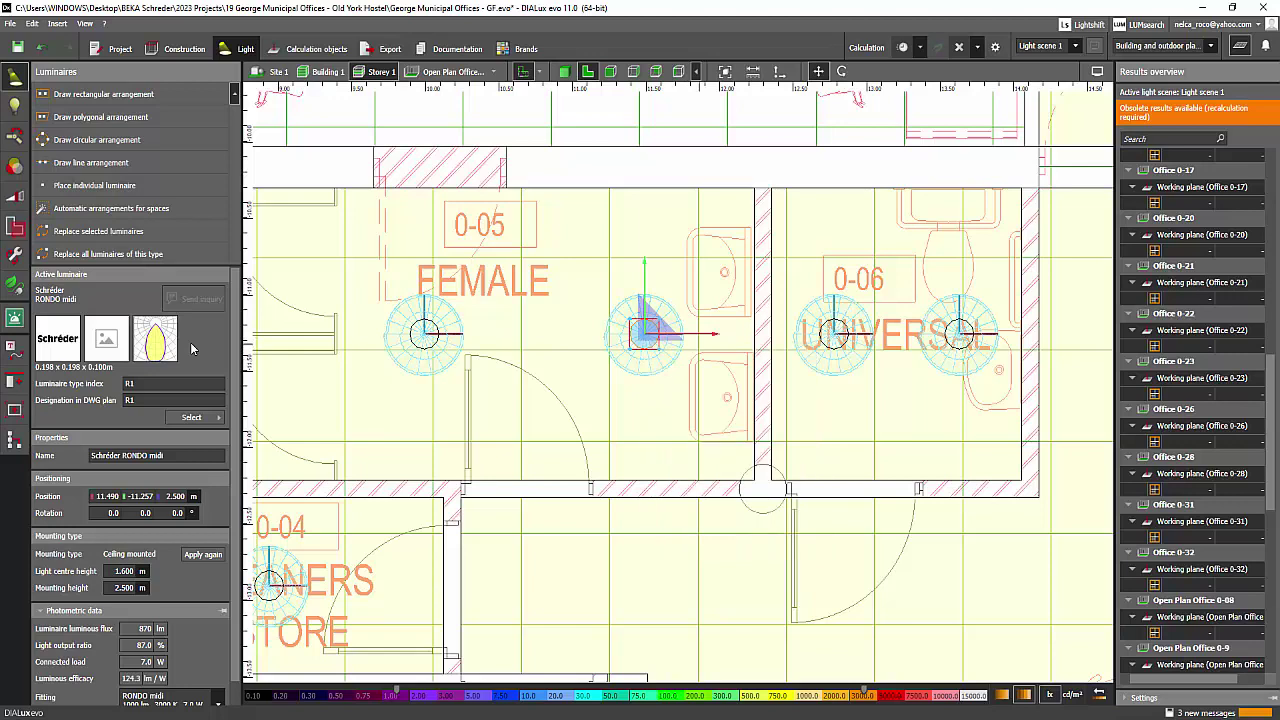
{"action": "left_click_drag", "start_coordinate": [760, 334], "coordinate": [773, 334]}
{"action": "scroll", "coordinate": [721, 291], "scroll_direction": "up", "scroll_amount": 2}
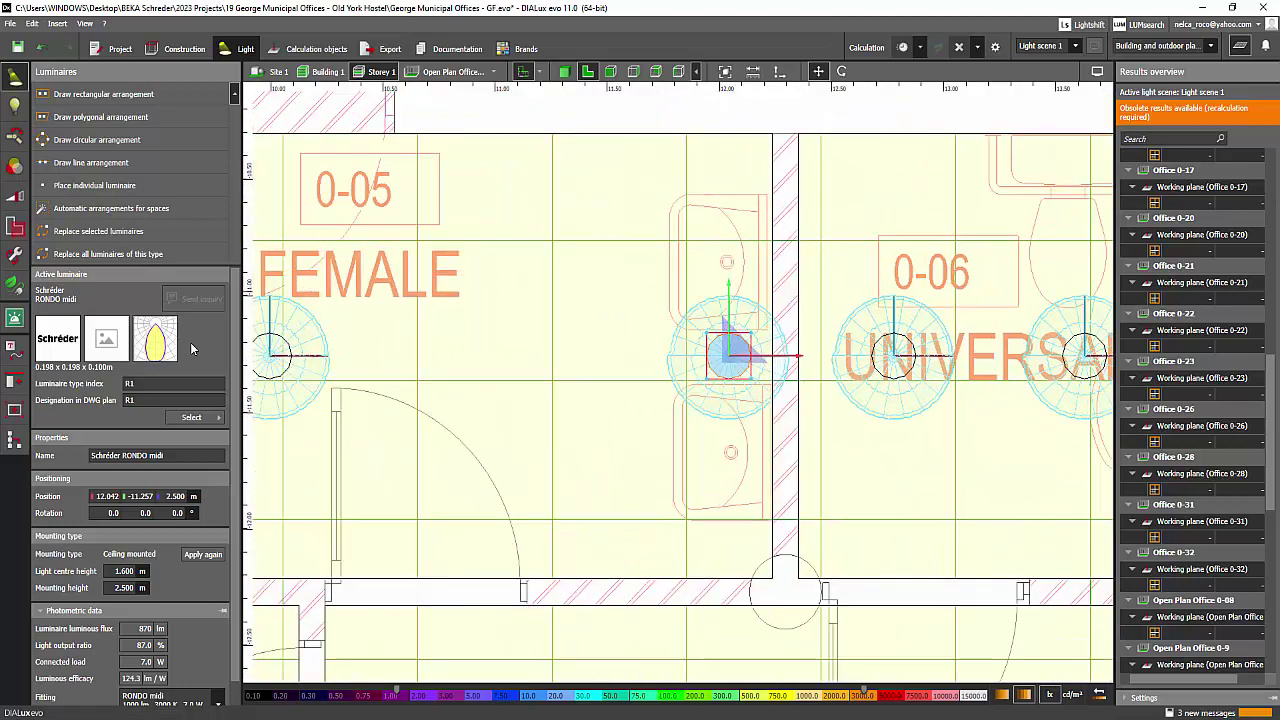
{"action": "left_click_drag", "start_coordinate": [727, 285], "coordinate": [727, 272]}
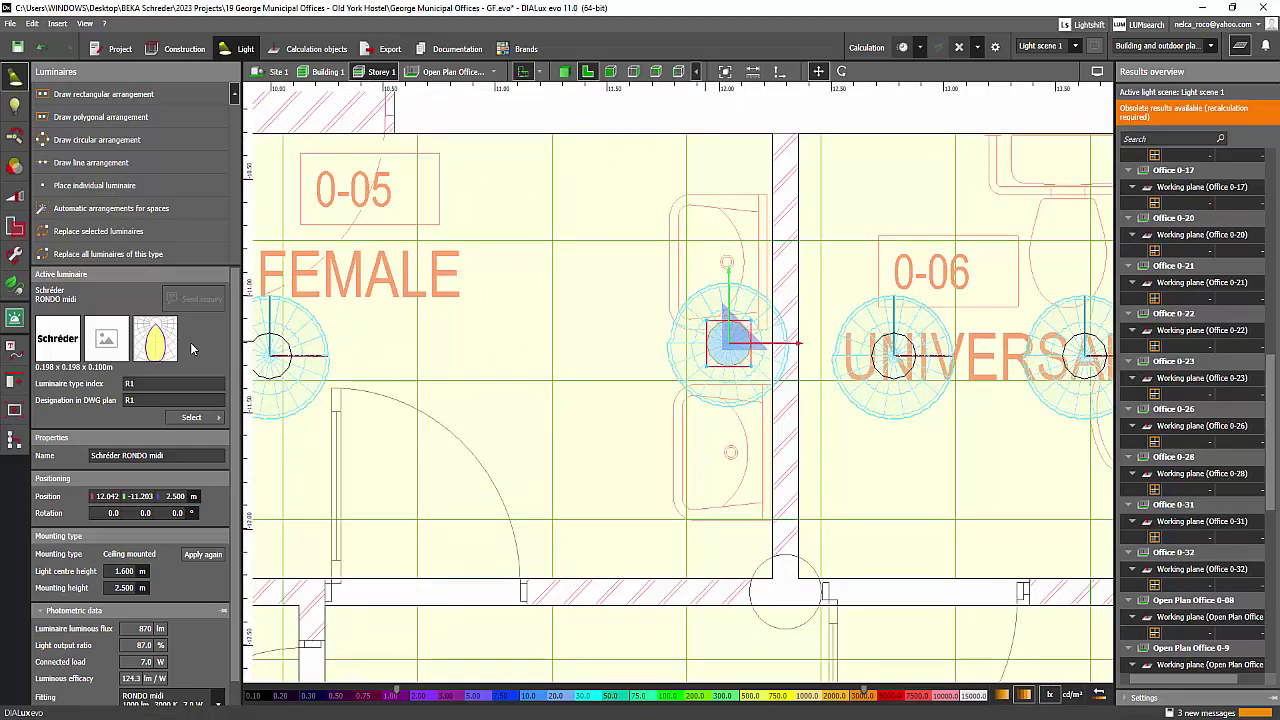
Move the central RONDO midi luminaire of FEMALE 0-05 to the middle of a ceiling tile, at about X 10.368 m
{"action": "scroll", "coordinate": [709, 343], "scroll_direction": "up", "scroll_amount": 2}
{"action": "scroll", "coordinate": [788, 351], "scroll_direction": "down", "scroll_amount": 2}
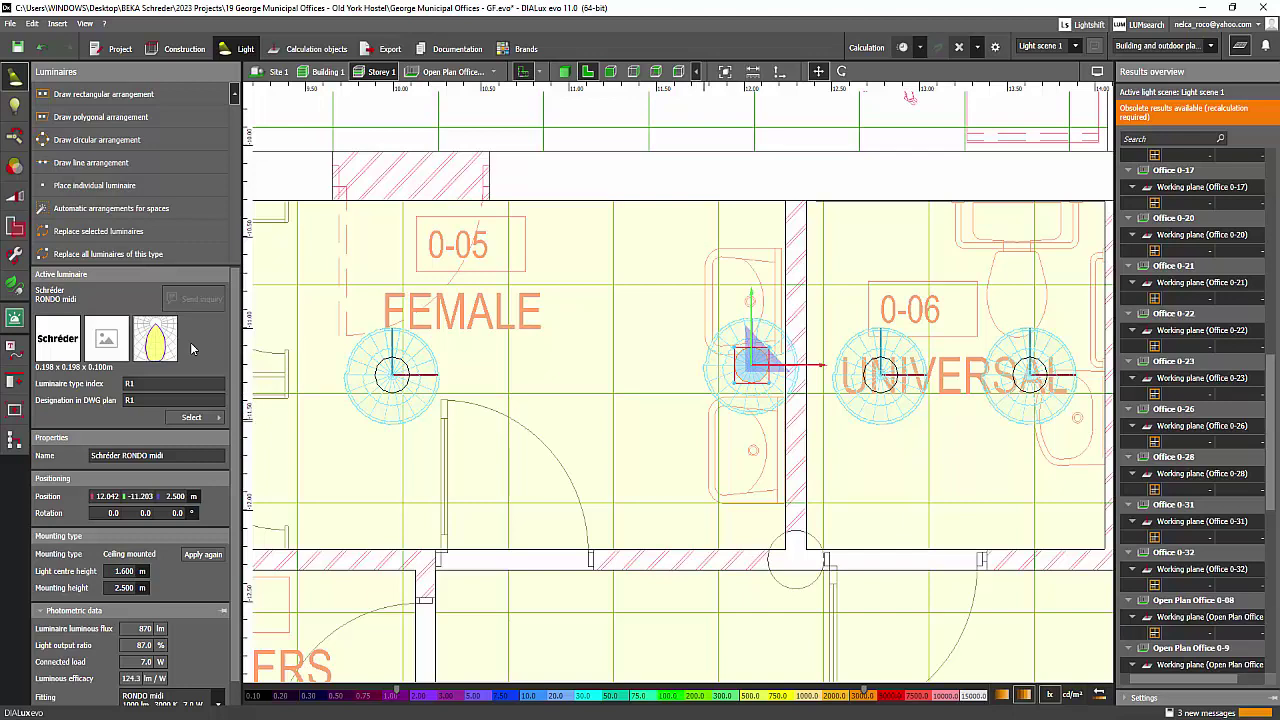
{"action": "scroll", "coordinate": [672, 455], "scroll_direction": "down", "scroll_amount": 1}
{"action": "middle_click_drag", "start_coordinate": [655, 468], "coordinate": [708, 398]}
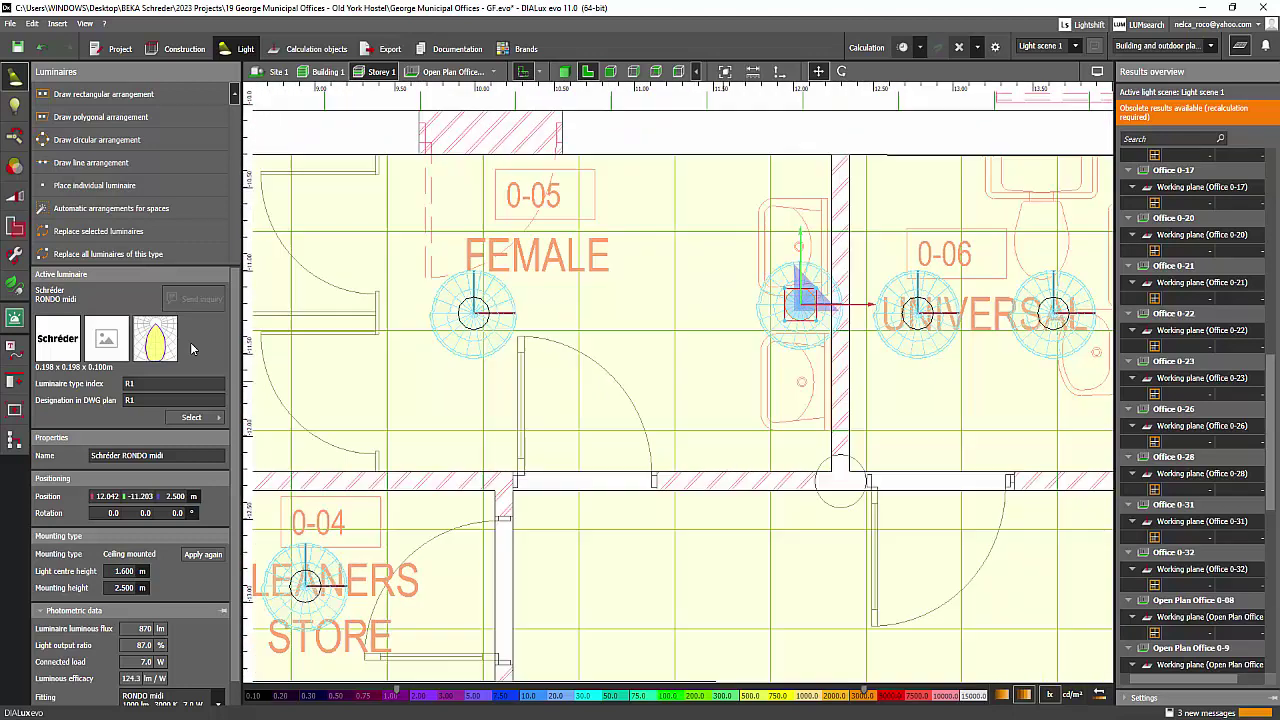
{"action": "scroll", "coordinate": [705, 400], "scroll_direction": "down", "scroll_amount": 4}
{"action": "scroll", "coordinate": [569, 370], "scroll_direction": "up", "scroll_amount": 6}
{"action": "left_click", "coordinate": [528, 315]}
{"action": "right_click", "coordinate": [540, 315]}
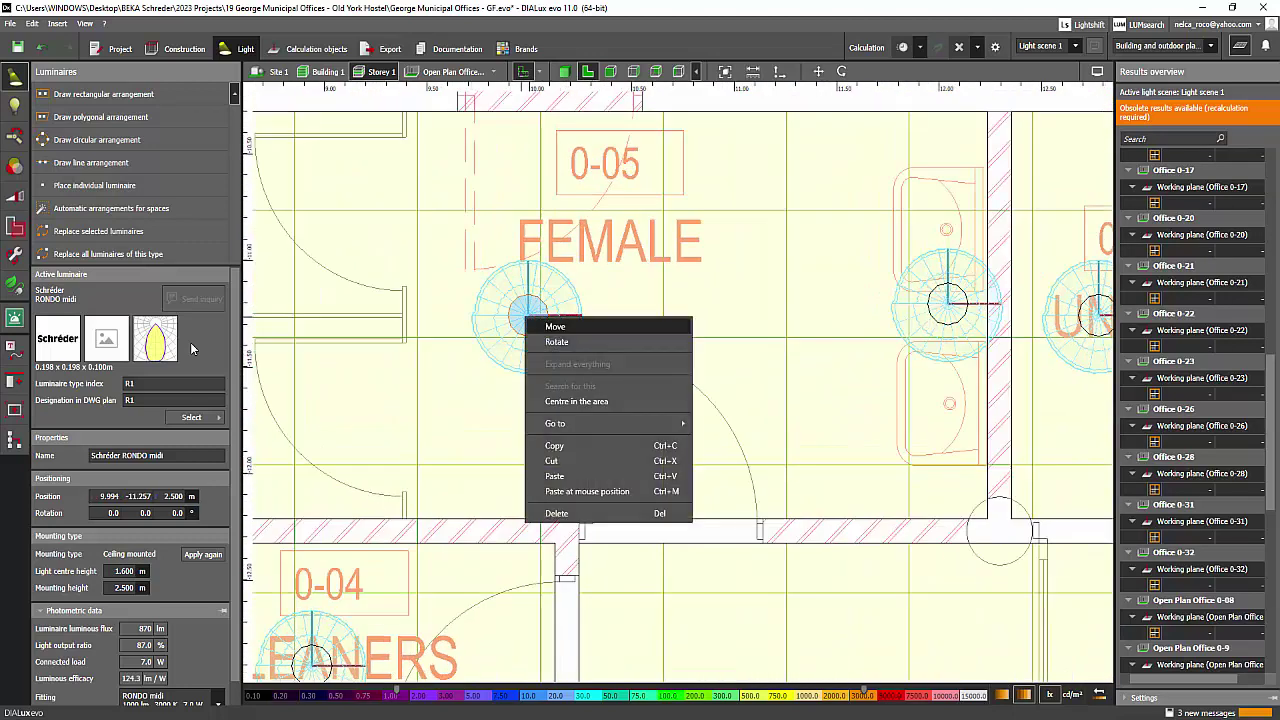
{"action": "left_click", "coordinate": [558, 326]}
{"action": "left_click_drag", "start_coordinate": [568, 315], "coordinate": [645, 315]}
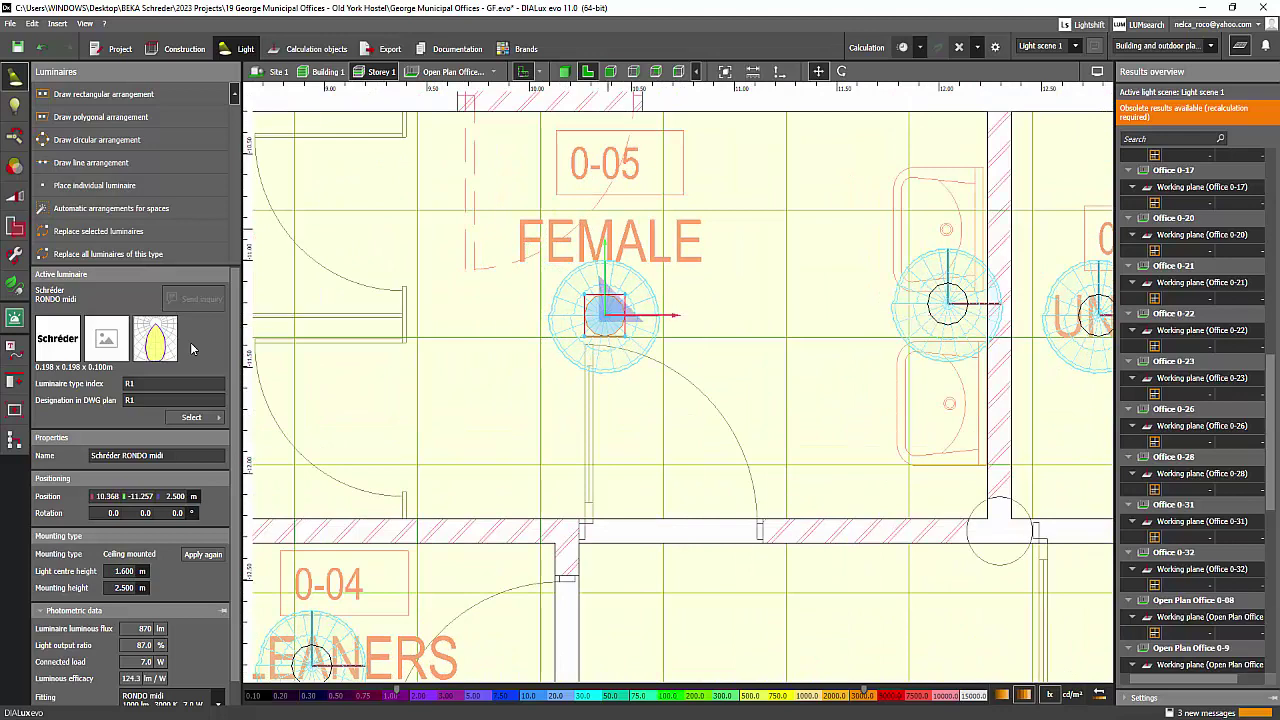
{"action": "left_click_drag", "start_coordinate": [604, 268], "coordinate": [604, 228]}
{"action": "scroll", "coordinate": [707, 349], "scroll_direction": "down", "scroll_amount": 4}
{"action": "scroll", "coordinate": [728, 342], "scroll_direction": "down", "scroll_amount": 1}
{"action": "left_click", "coordinate": [728, 342]}
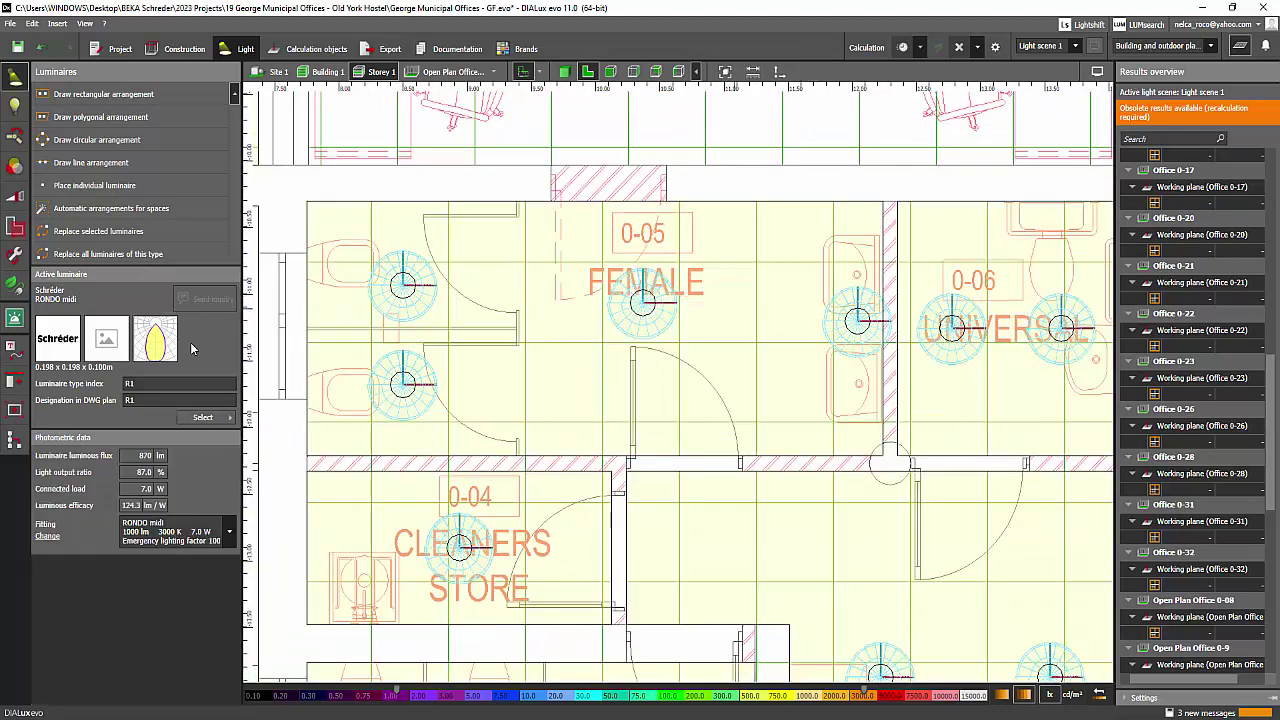
Decline saving the project and examine the luminaire layout of COFFEE SHOP 0-01 against its ceiling grid and furniture
{"action": "scroll", "coordinate": [727, 342], "scroll_direction": "down", "scroll_amount": 1}
{"action": "scroll", "coordinate": [719, 350], "scroll_direction": "up", "scroll_amount": 2}
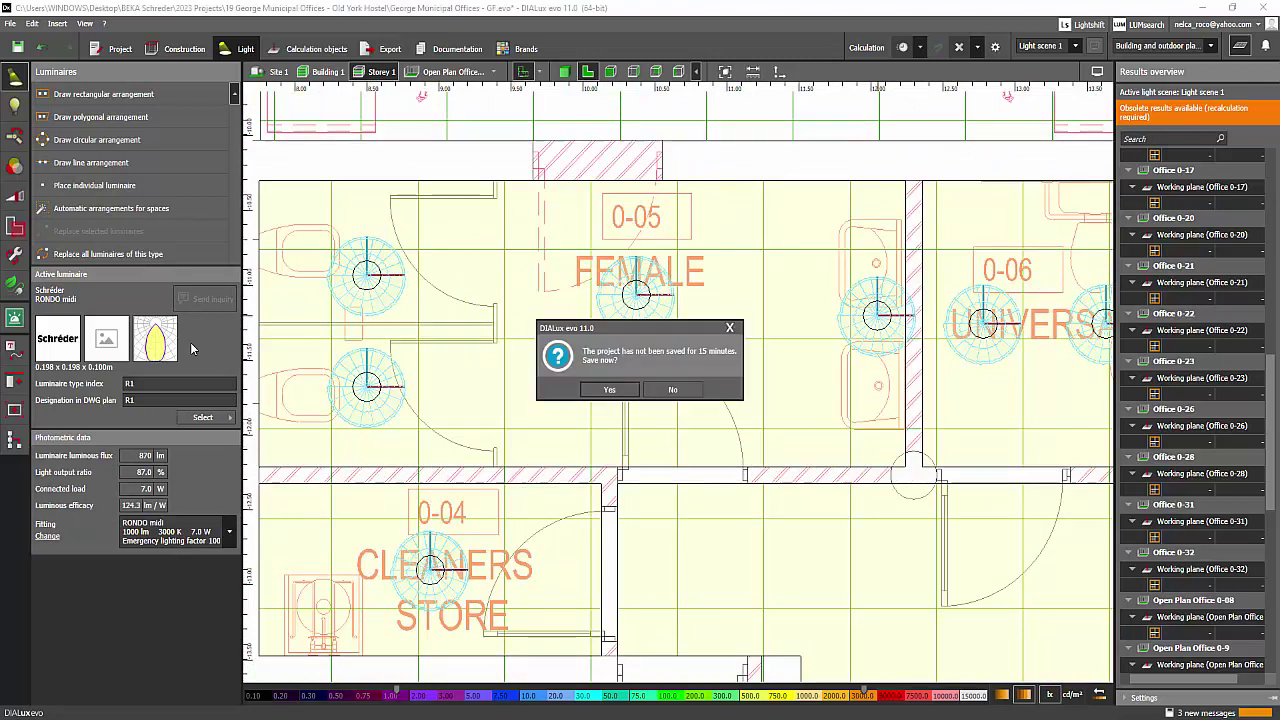
{"action": "left_click", "coordinate": [671, 389]}
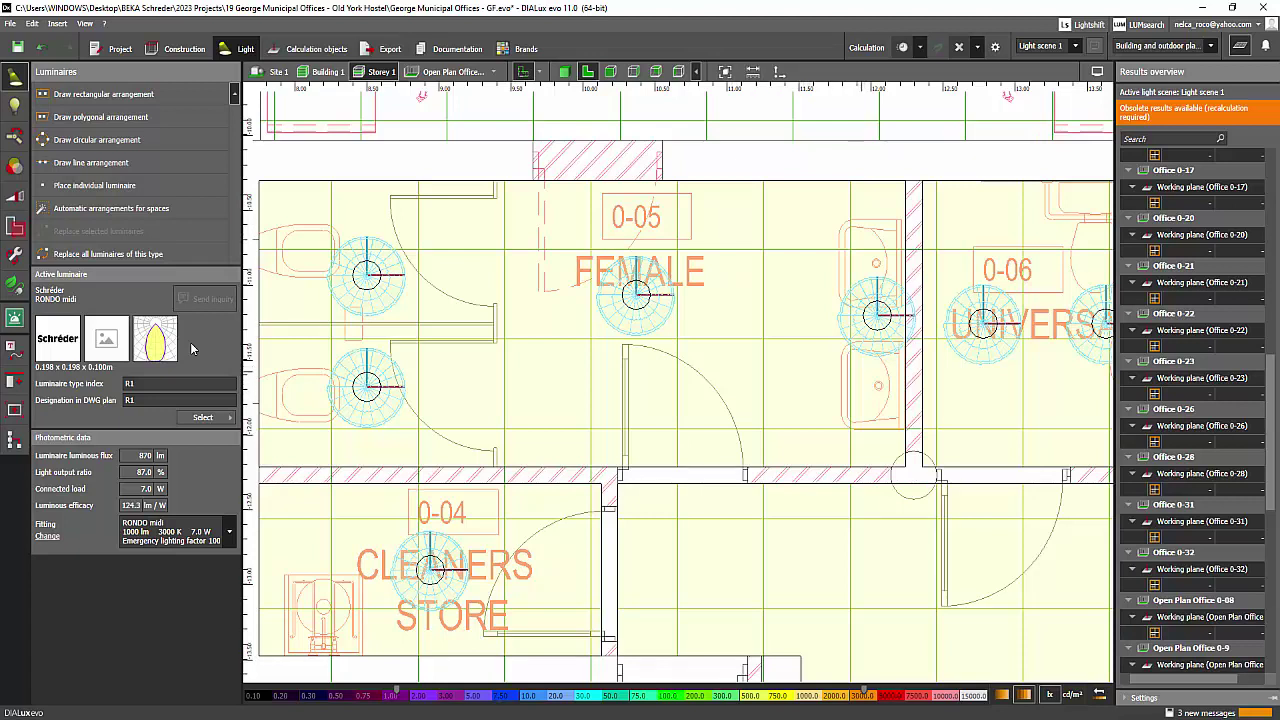
{"action": "scroll", "coordinate": [193, 349], "scroll_direction": "down", "scroll_amount": 2}
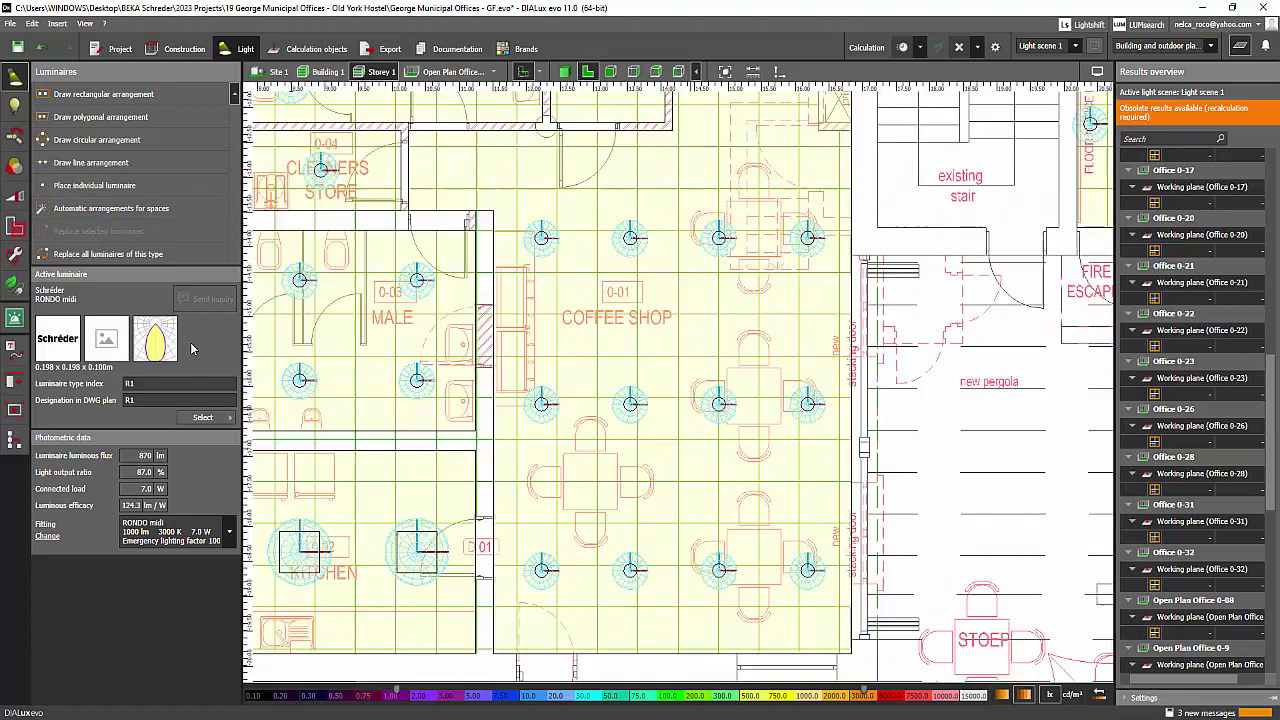
{"action": "scroll", "coordinate": [718, 366], "scroll_direction": "down", "scroll_amount": 2}
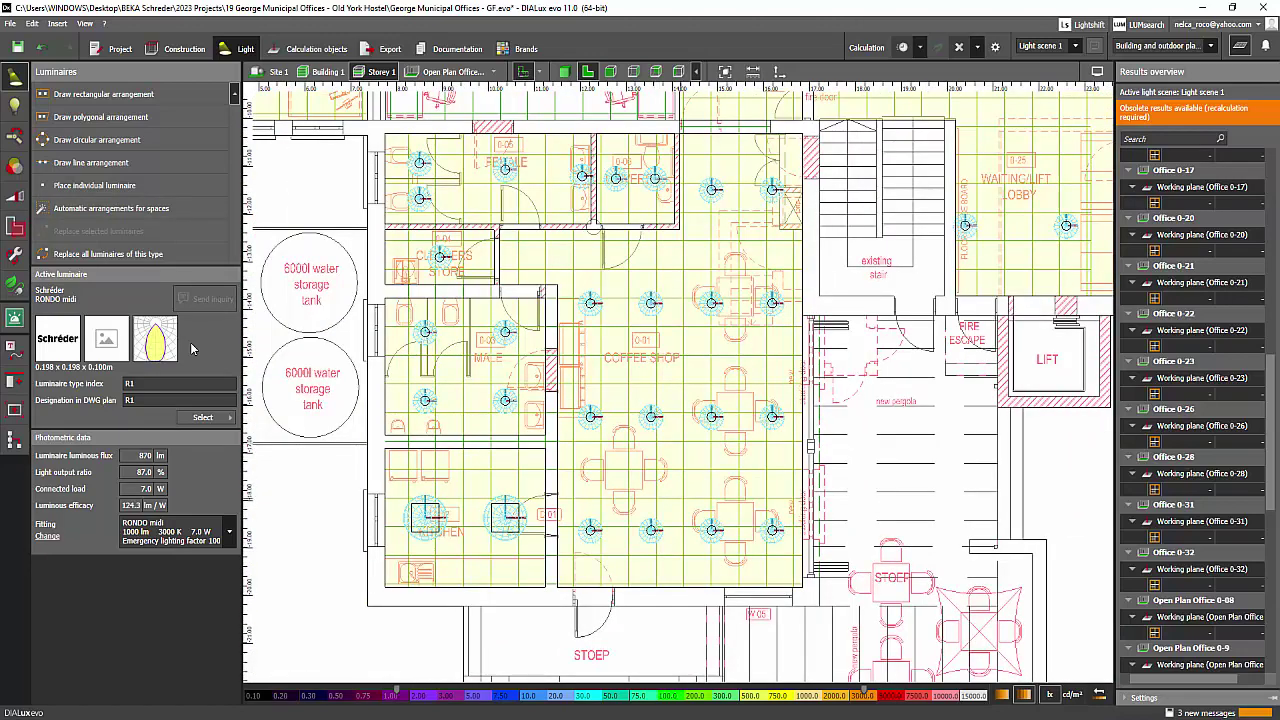
{"action": "scroll", "coordinate": [718, 366], "scroll_direction": "up", "scroll_amount": 1}
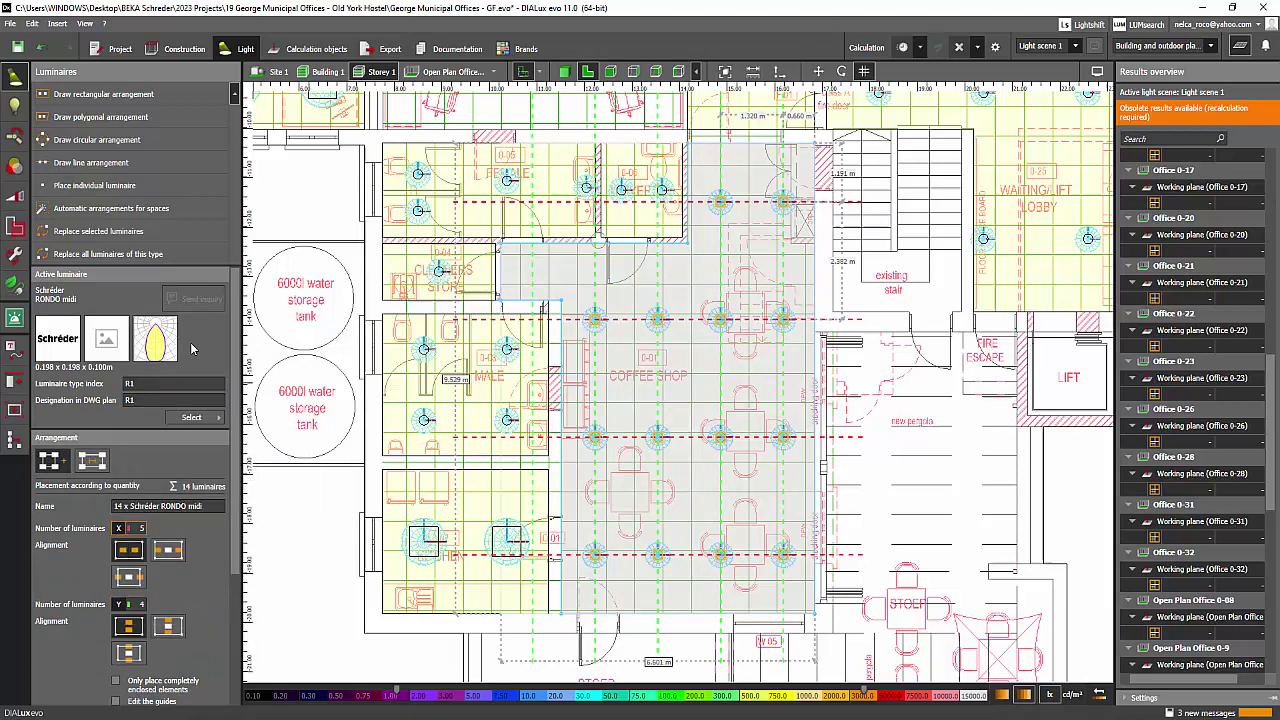
Set the COFFEE SHOP 0-01 luminaire arrangement to 4 luminaires in X and 5 in Y
{"action": "key", "text": "Tab"}
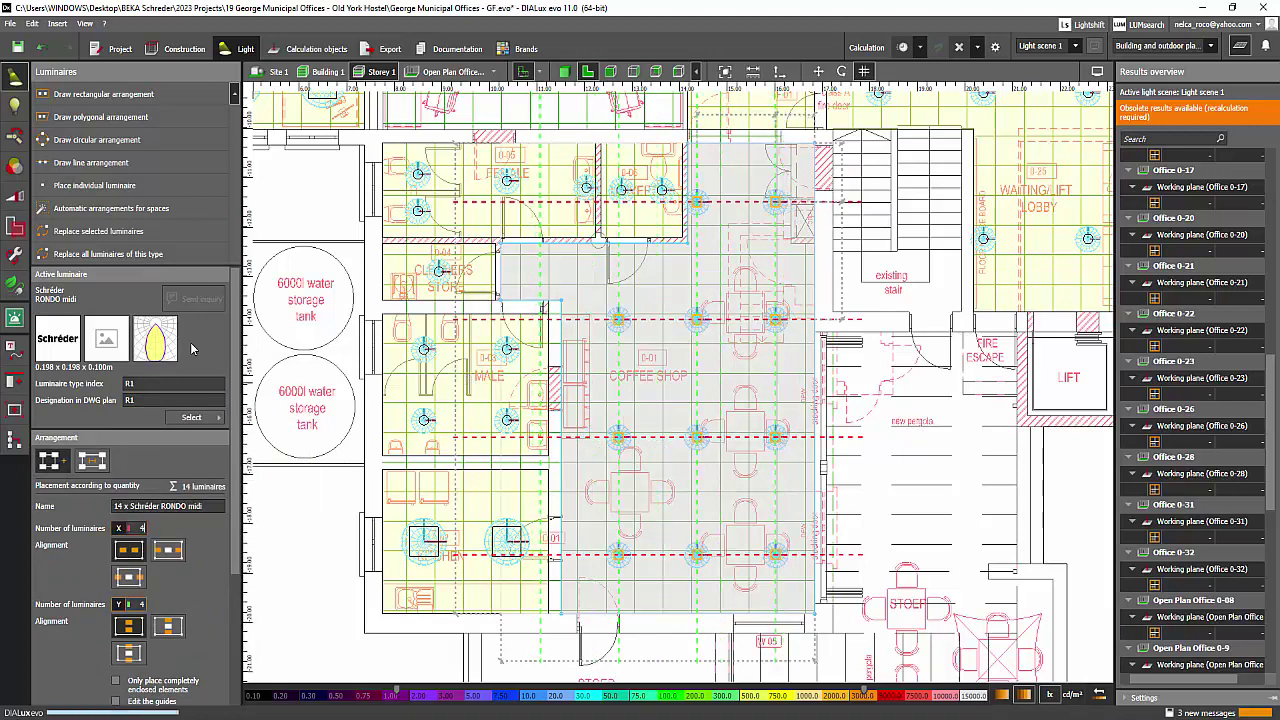
{"action": "type", "text": "5"}
{"action": "key", "text": "Tab"}
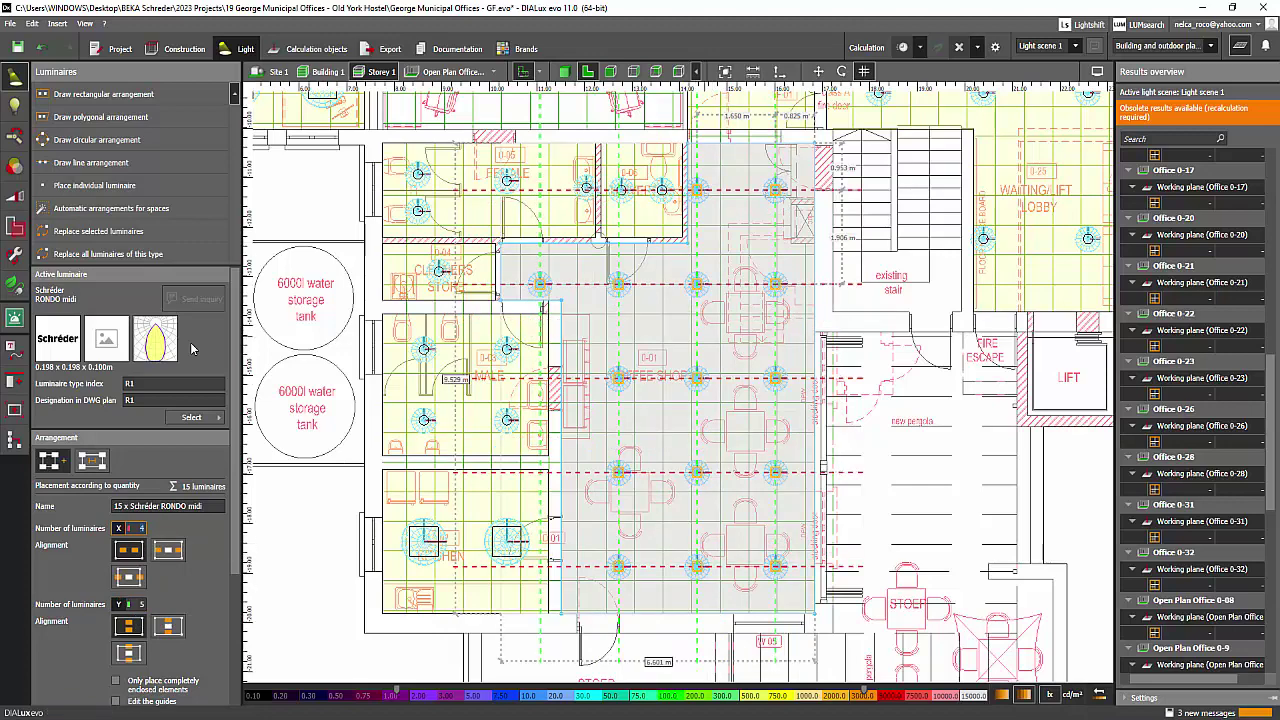
Shift the two COFFEE SHOP luminaire columns nearest the stacking doors and the lower four rows to line up with the ceiling tiles
{"action": "scroll", "coordinate": [721, 166], "scroll_direction": "up", "scroll_amount": 2}
{"action": "scroll", "coordinate": [718, 195], "scroll_direction": "up", "scroll_amount": 3}
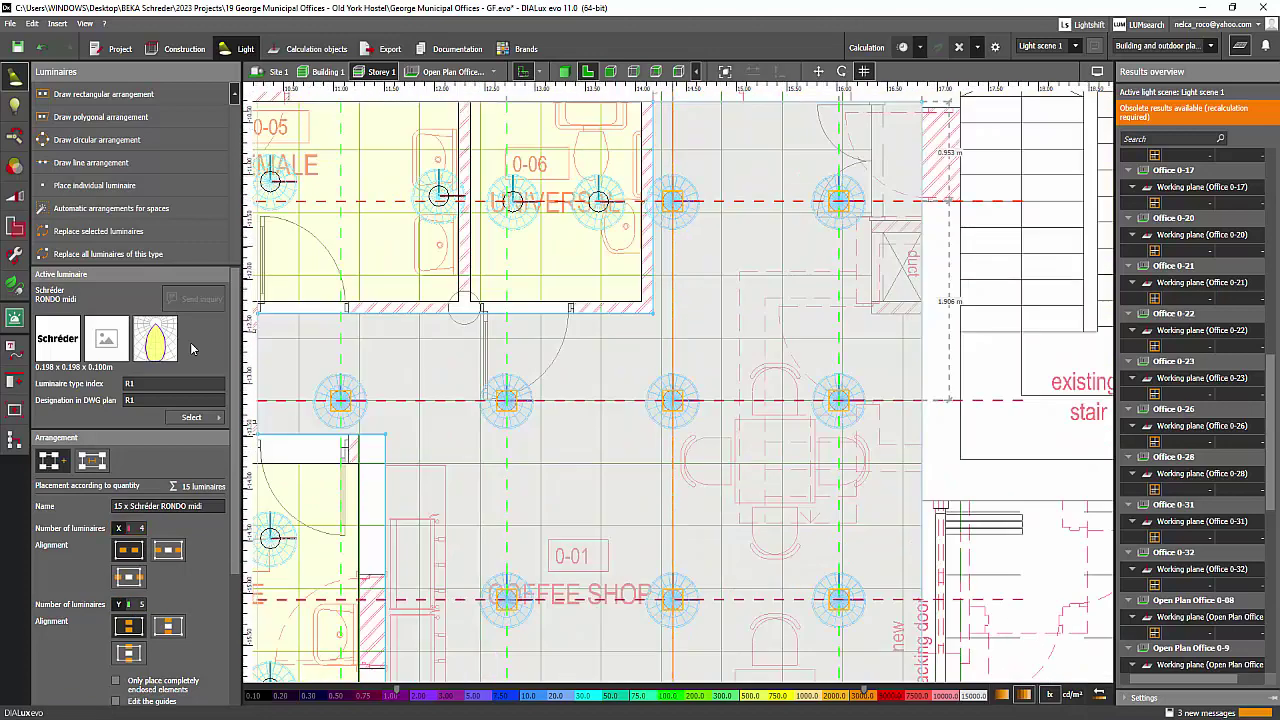
{"action": "left_click_drag", "start_coordinate": [672, 251], "coordinate": [687, 251]}
{"action": "left_click_drag", "start_coordinate": [839, 300], "coordinate": [813, 300]}
{"action": "middle_click_drag", "start_coordinate": [688, 300], "coordinate": [764, 240]}
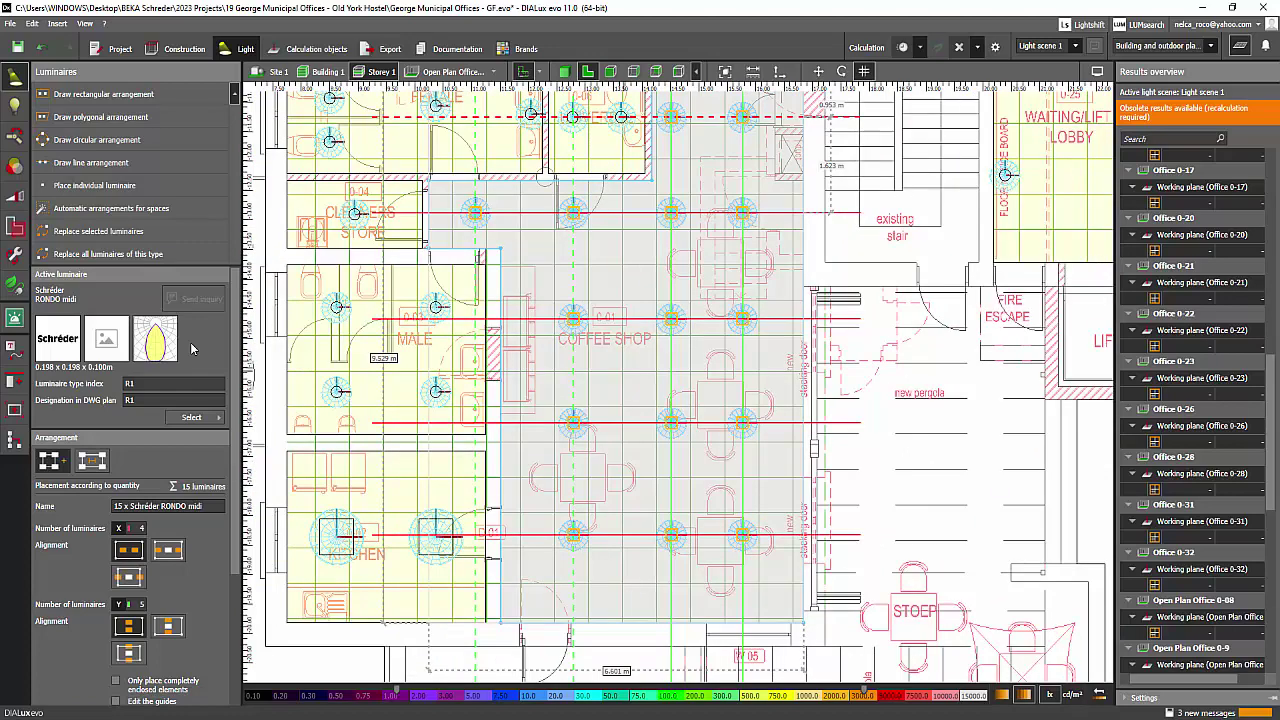
{"action": "key", "text": "Escape"}
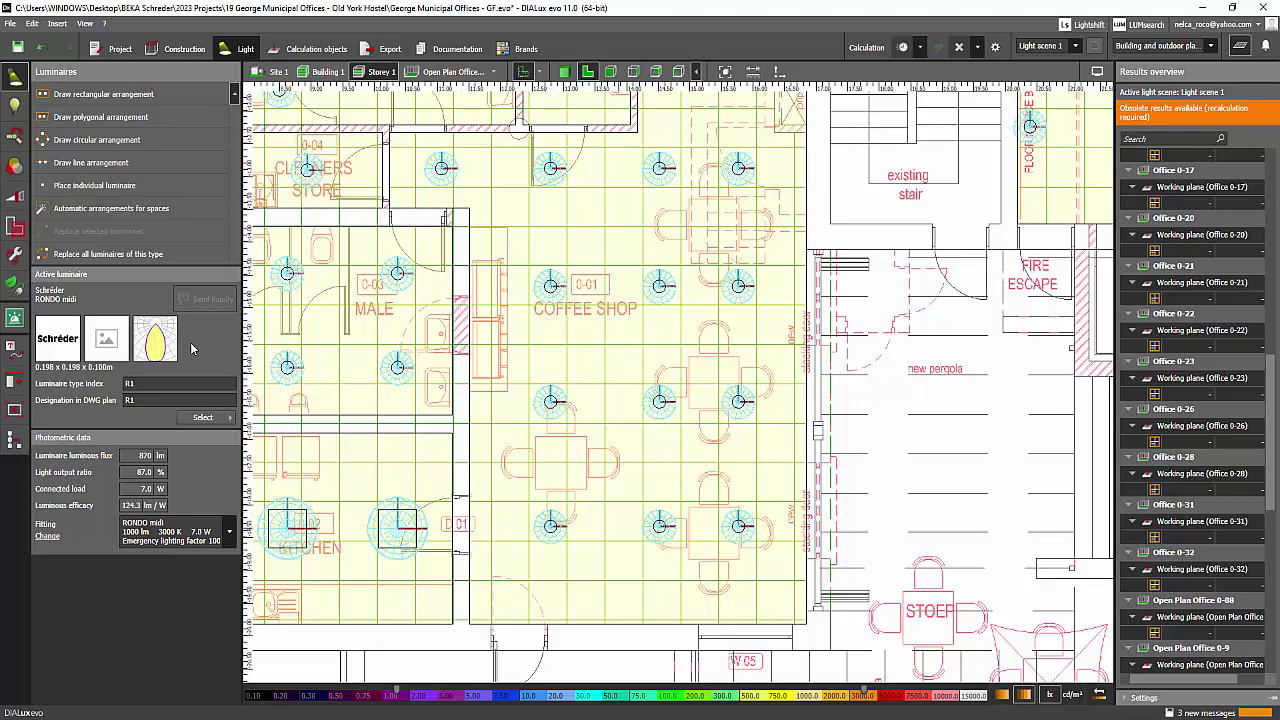
Try placing the COFFEE SHOP's lowest luminaire row over the freestanding four-seat table, and move the row back to its former tile
{"action": "mouse_move", "coordinate": [680, 385]}
{"action": "middle_mouse_down"}
{"action": "mouse_move", "coordinate": [694, 497]}
{"action": "mouse_move", "coordinate": [705, 429]}
{"action": "middle_mouse_up"}
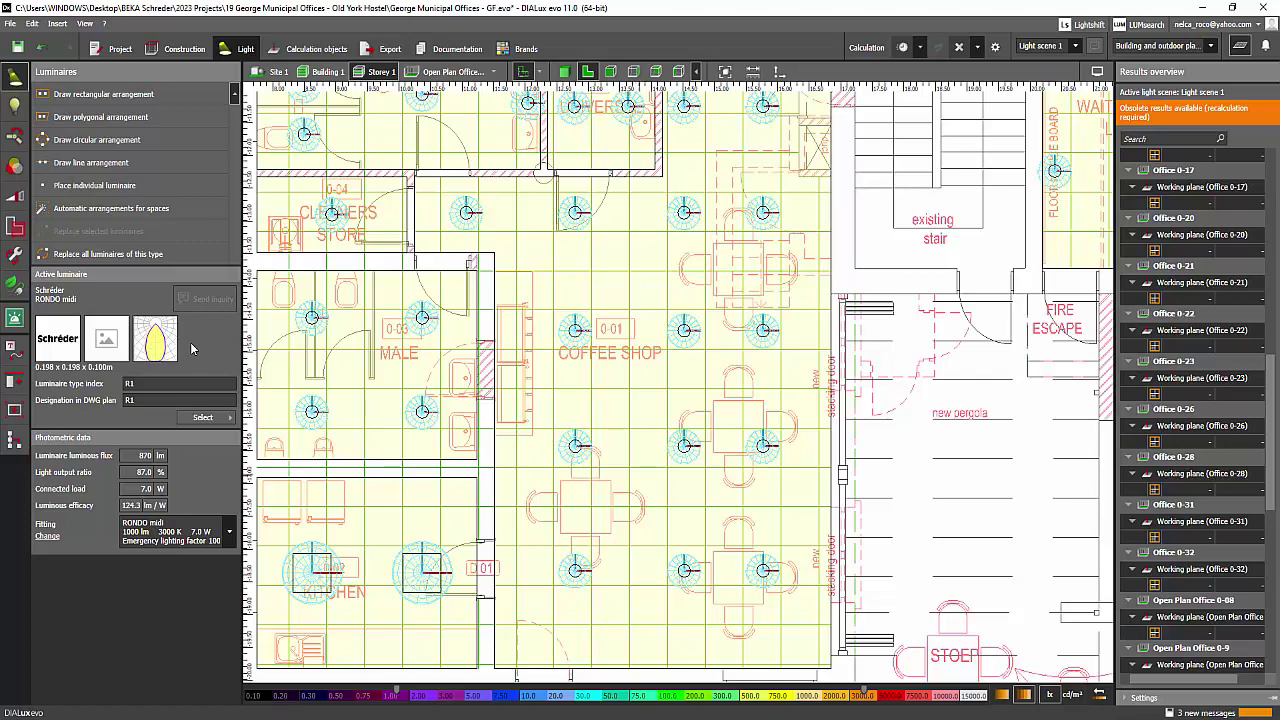
{"action": "scroll", "coordinate": [710, 480], "scroll_direction": "up", "scroll_amount": 3}
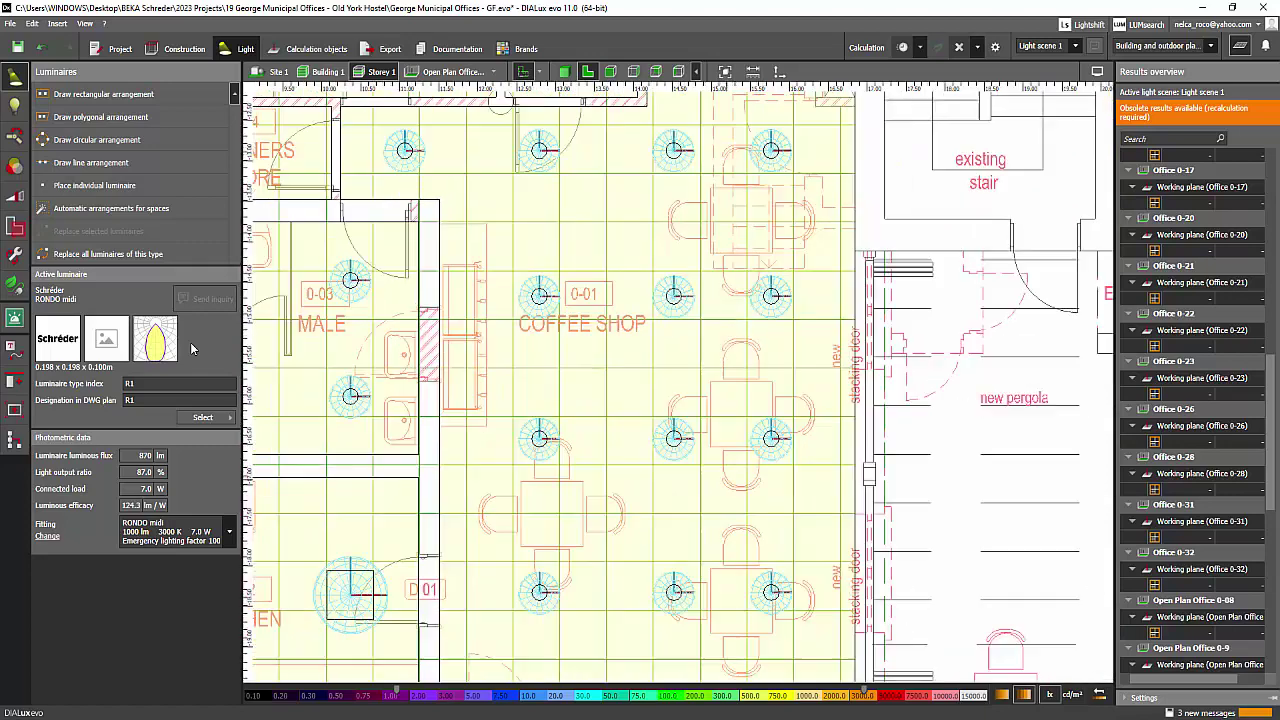
{"action": "scroll", "coordinate": [648, 496], "scroll_direction": "down", "scroll_amount": 2}
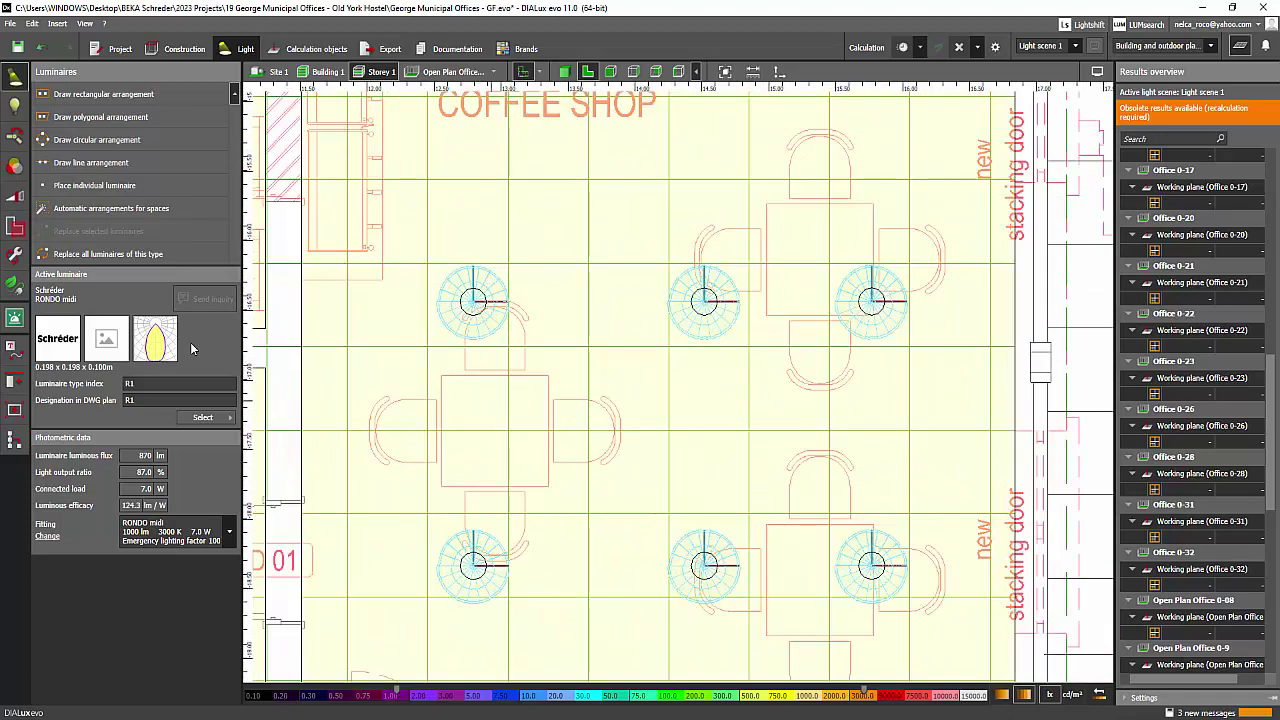
{"action": "middle_click_drag", "start_coordinate": [474, 467], "coordinate": [575, 420]}
{"action": "scroll", "coordinate": [575, 420], "scroll_direction": "down", "scroll_amount": 3}
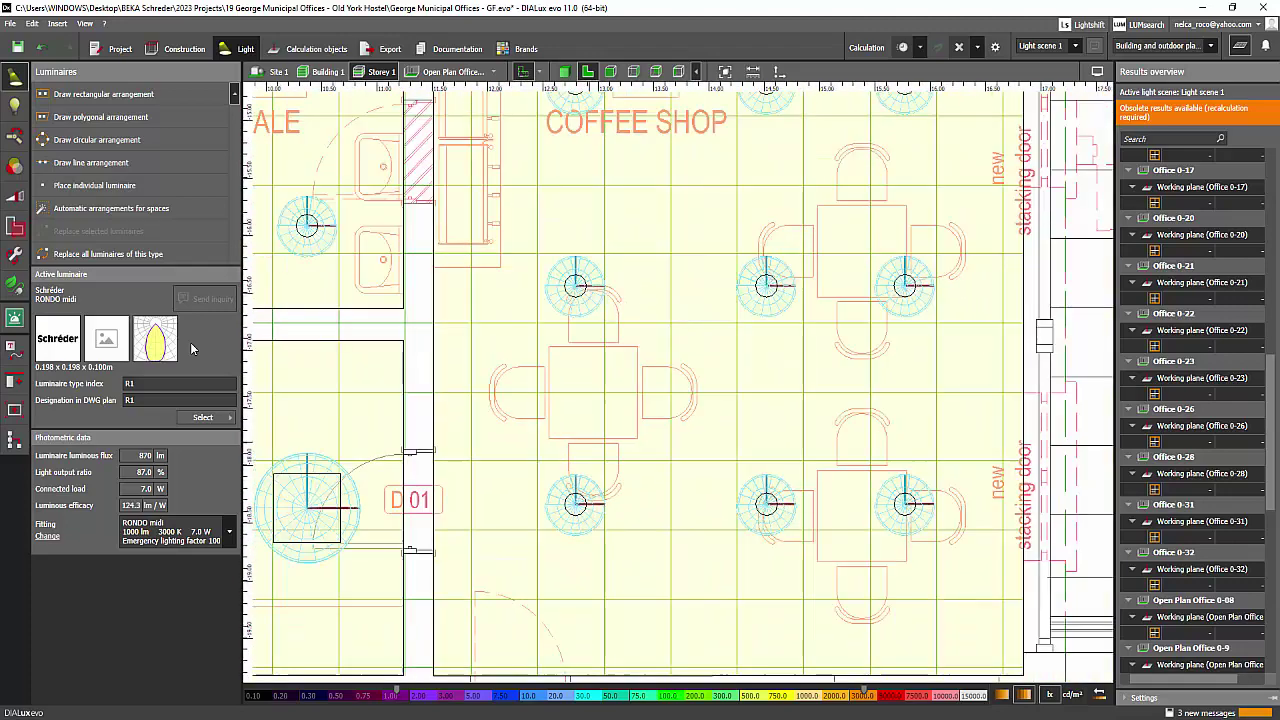
{"action": "scroll", "coordinate": [575, 420], "scroll_direction": "up", "scroll_amount": 1}
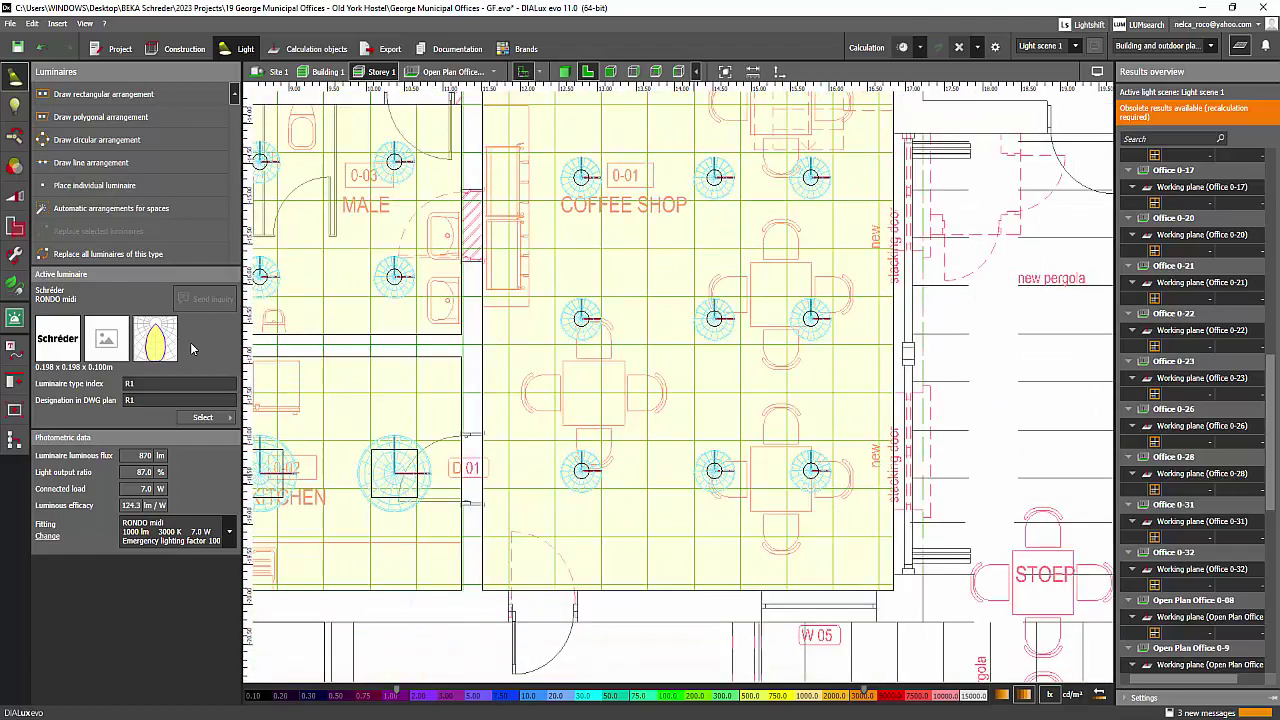
{"action": "left_click_drag", "start_coordinate": [584, 392], "coordinate": [584, 412]}
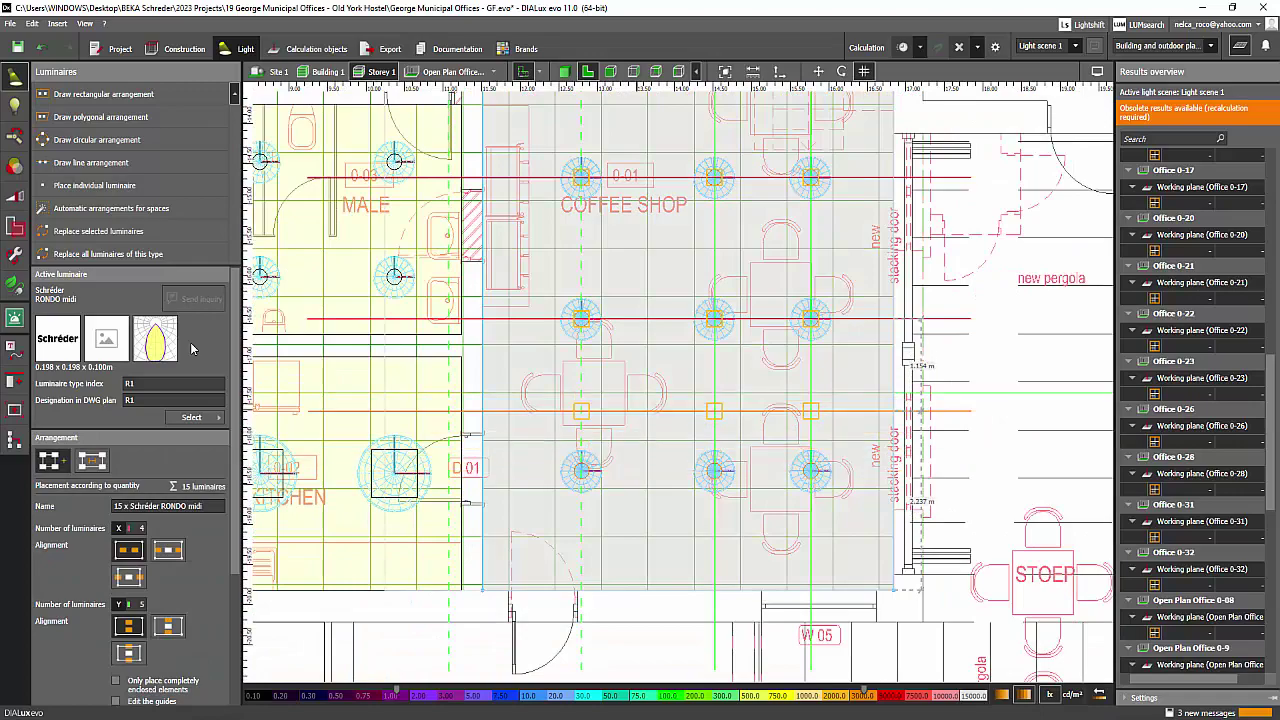
{"action": "scroll", "coordinate": [584, 521], "scroll_direction": "down", "scroll_amount": 1}
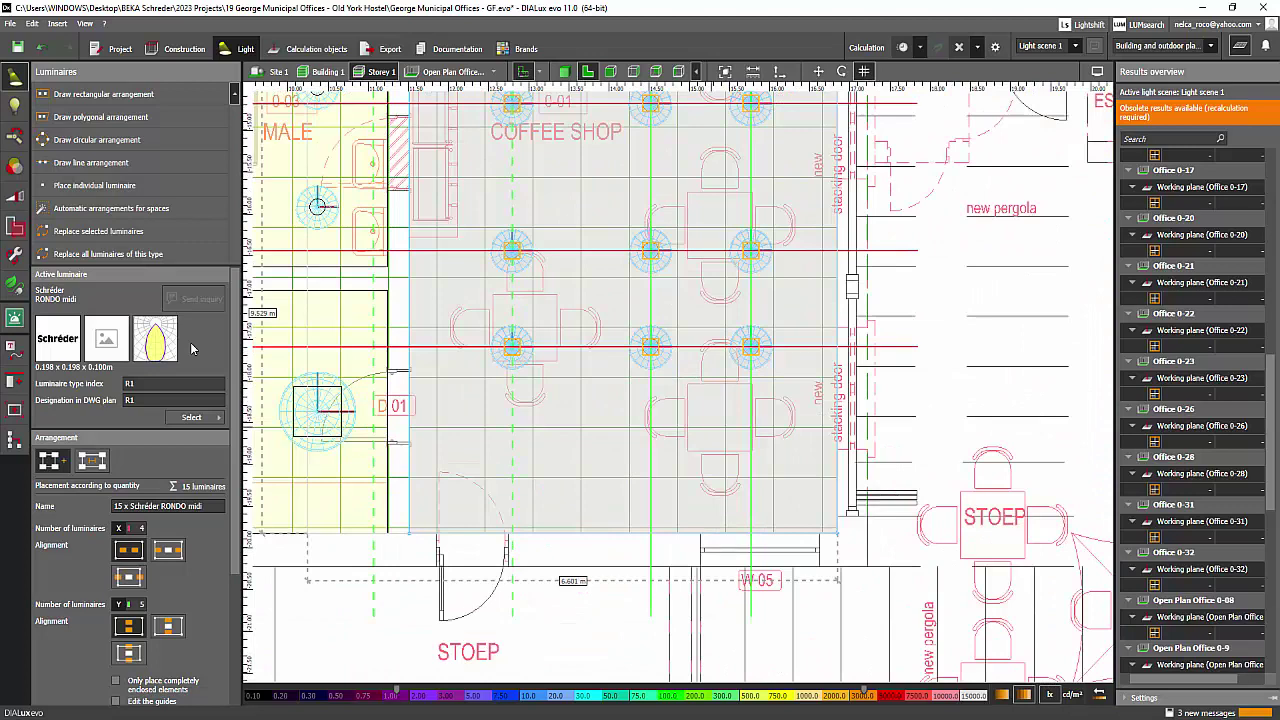
{"action": "left_click_drag", "start_coordinate": [584, 312], "coordinate": [584, 408]}
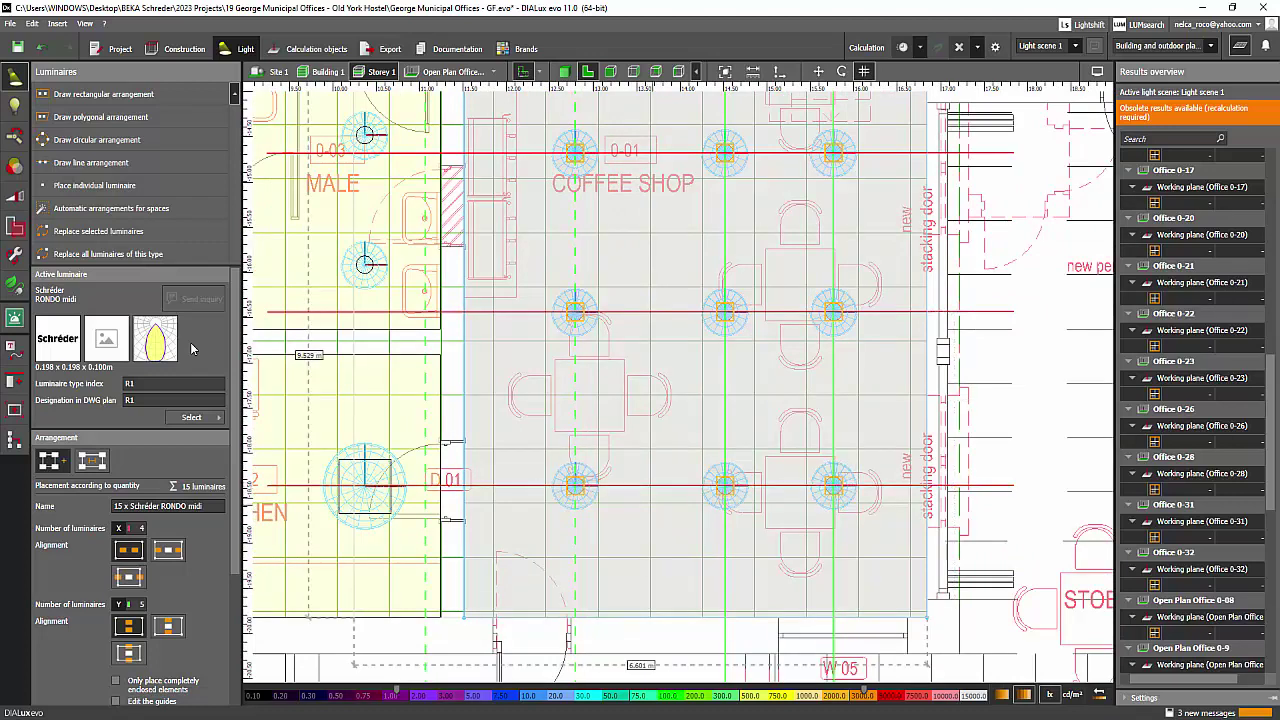
Examine how the COFFEE SHOP luminaire rows and columns relate to the ceiling grid, the tables and the neighbouring rooms' luminaires
{"action": "scroll", "coordinate": [658, 490], "scroll_direction": "down", "scroll_amount": 1}
{"action": "scroll", "coordinate": [585, 487], "scroll_direction": "up", "scroll_amount": 2}
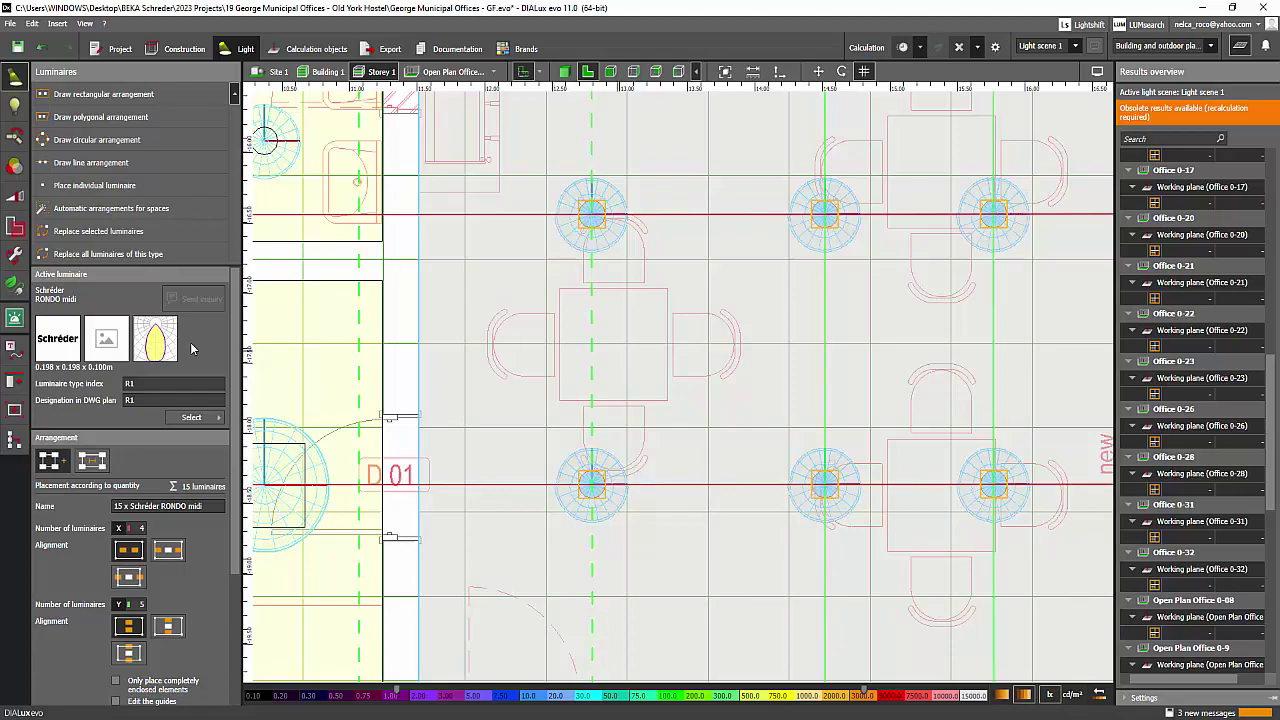
{"action": "scroll", "coordinate": [620, 349], "scroll_direction": "down", "scroll_amount": 2}
{"action": "middle_click_drag", "start_coordinate": [620, 349], "coordinate": [556, 481]}
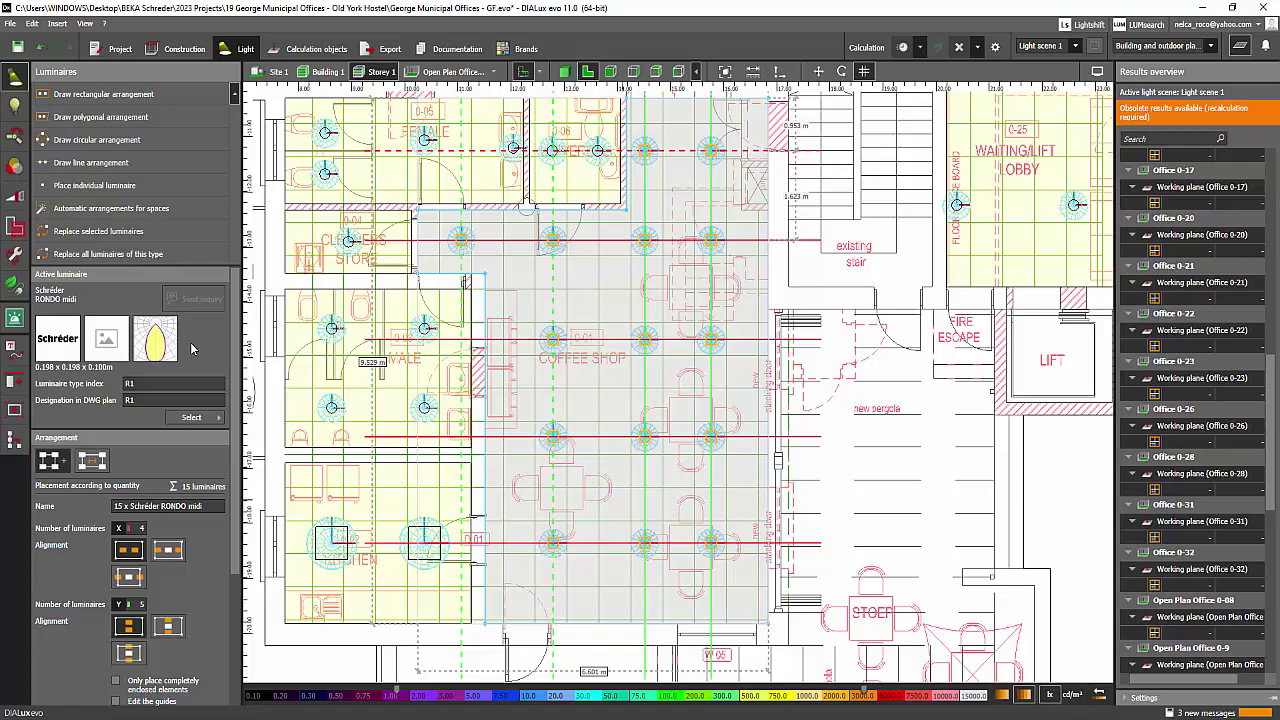
{"action": "middle_click_drag", "start_coordinate": [434, 136], "coordinate": [532, 371]}
{"action": "scroll", "coordinate": [532, 371], "scroll_direction": "up", "scroll_amount": 2}
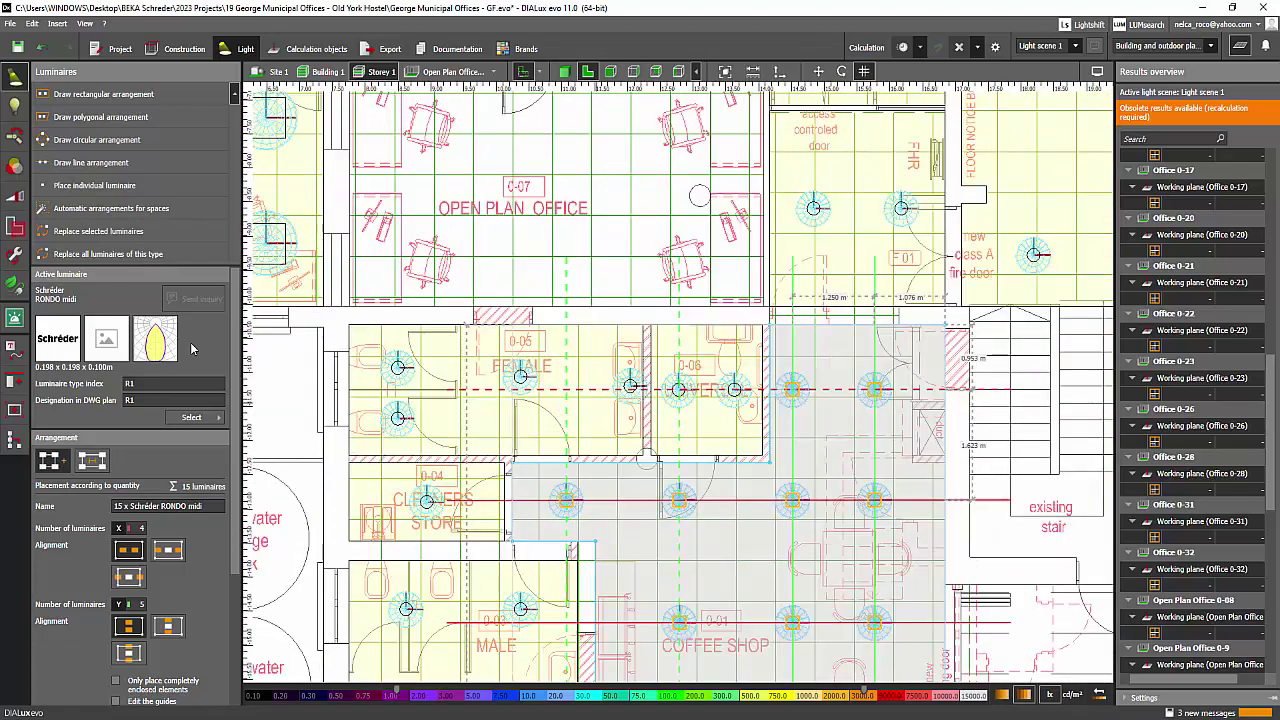
{"action": "scroll", "coordinate": [540, 400], "scroll_direction": "down", "scroll_amount": 1}
{"action": "middle_click_drag", "start_coordinate": [540, 420], "coordinate": [458, 139]}
{"action": "scroll", "coordinate": [540, 454], "scroll_direction": "up", "scroll_amount": 2}
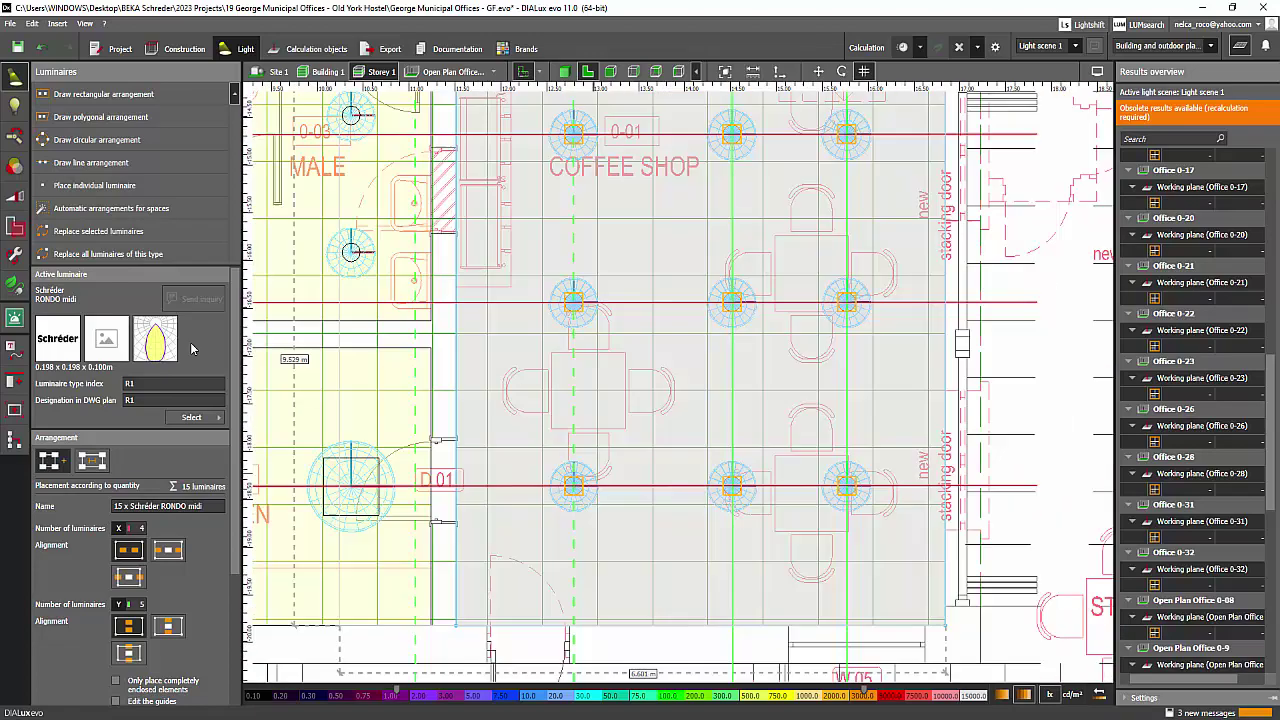
{"action": "scroll", "coordinate": [590, 486], "scroll_direction": "down", "scroll_amount": 1}
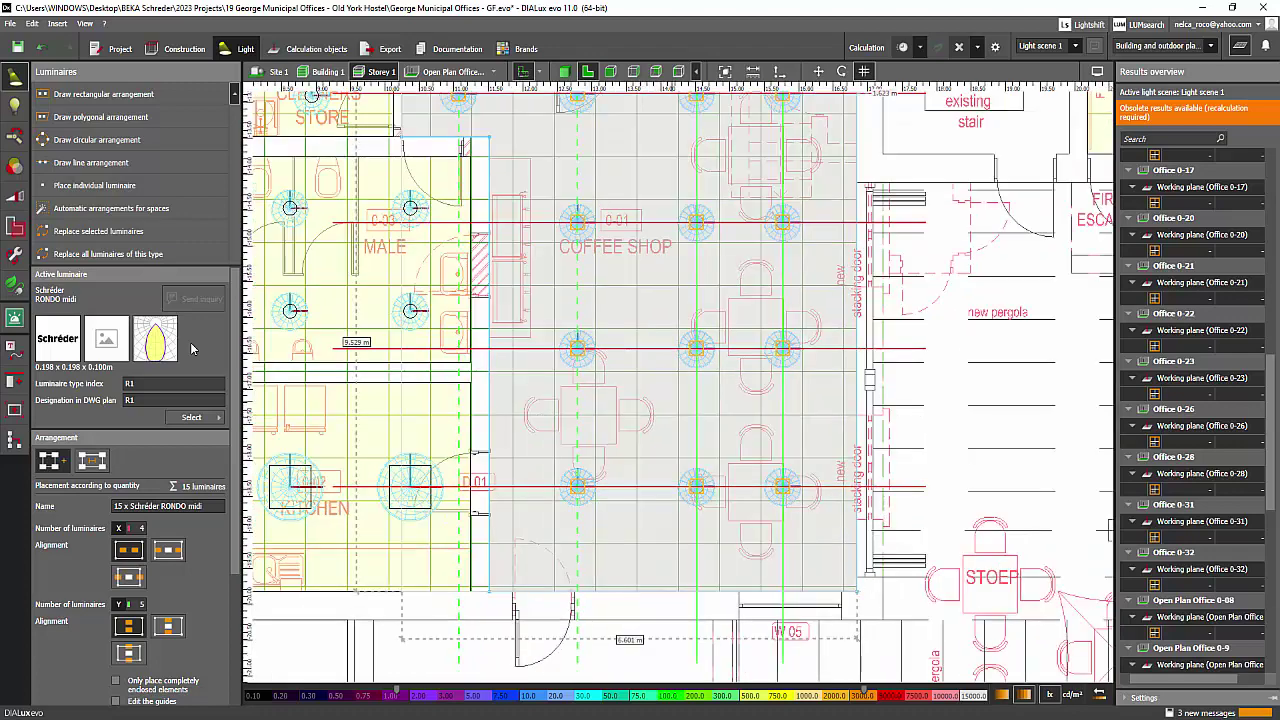
{"action": "scroll", "coordinate": [566, 485], "scroll_direction": "up", "scroll_amount": 2}
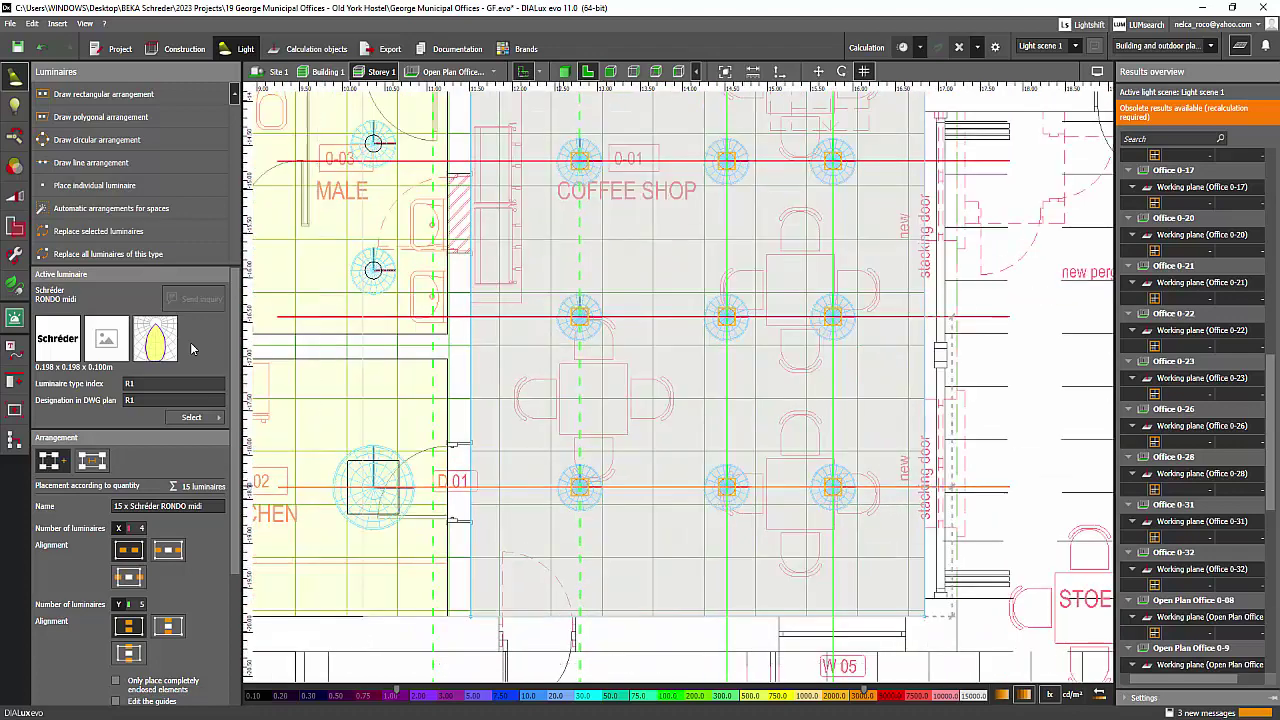
{"action": "scroll", "coordinate": [645, 665], "scroll_direction": "down", "scroll_amount": 2}
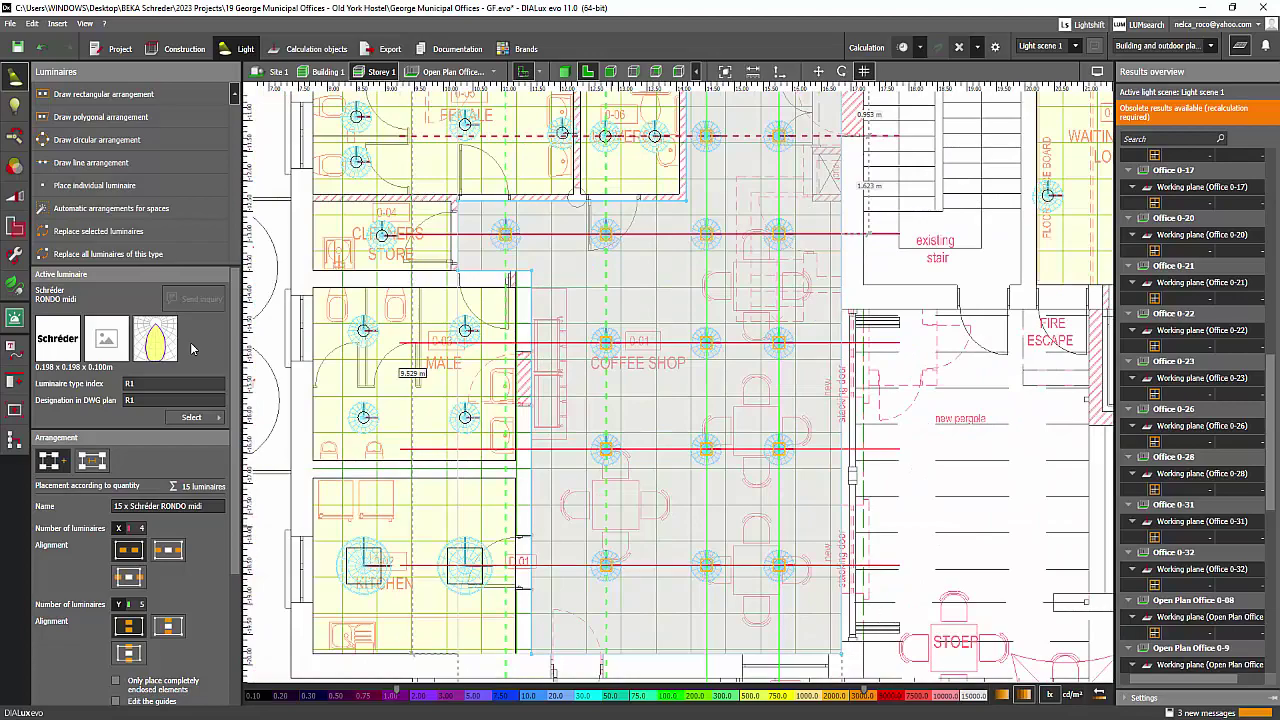
Hide the Equipment layer of the ground-floor plan, keeping the GV Ceilings layer shown around the open plan offices
{"action": "middle_click_drag", "start_coordinate": [680, 380], "coordinate": [318, 475]}
{"action": "scroll", "coordinate": [560, 433], "scroll_direction": "down", "scroll_amount": 1}
{"action": "scroll", "coordinate": [490, 485], "scroll_direction": "down", "scroll_amount": 2}
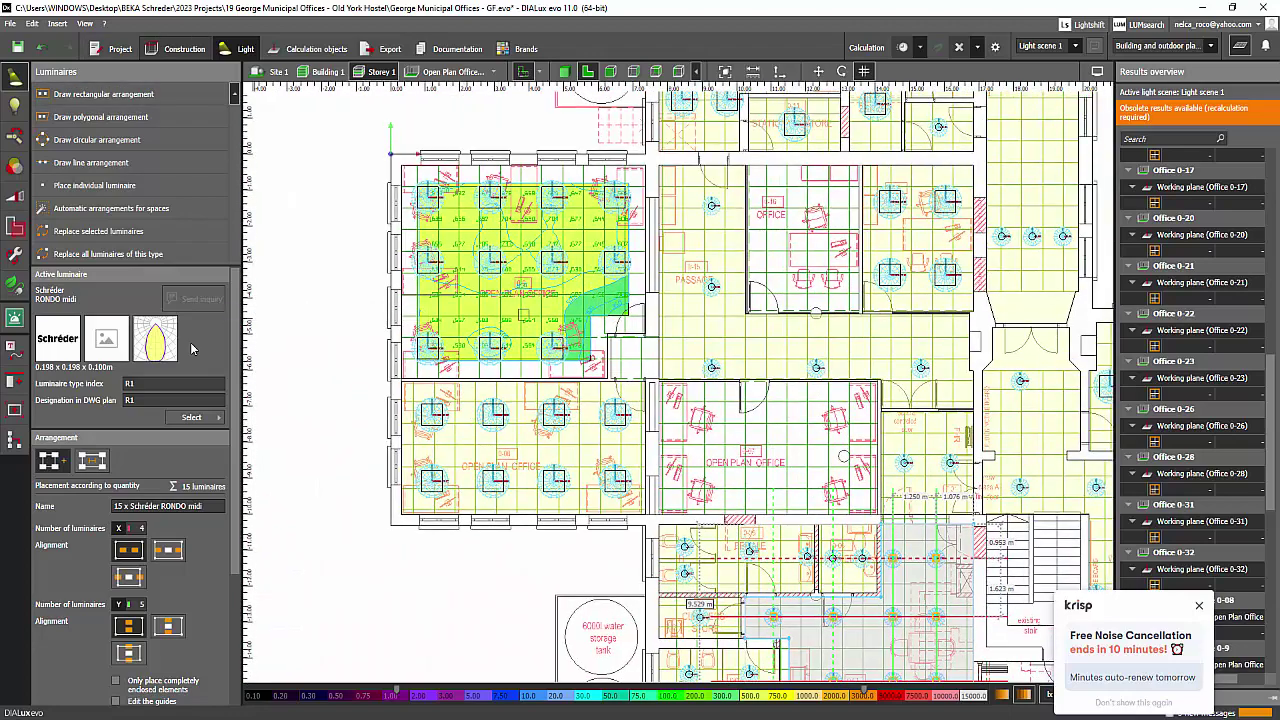
{"action": "left_click", "coordinate": [183, 48]}
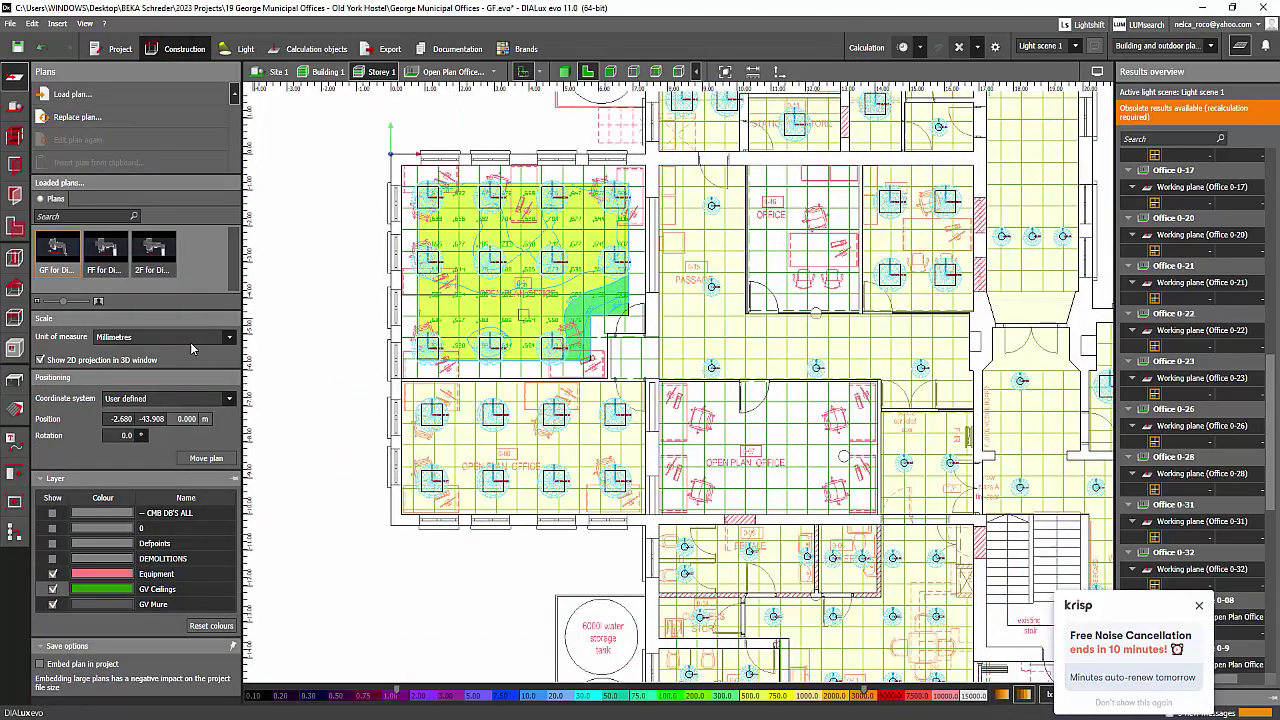
{"action": "left_click", "coordinate": [53, 589]}
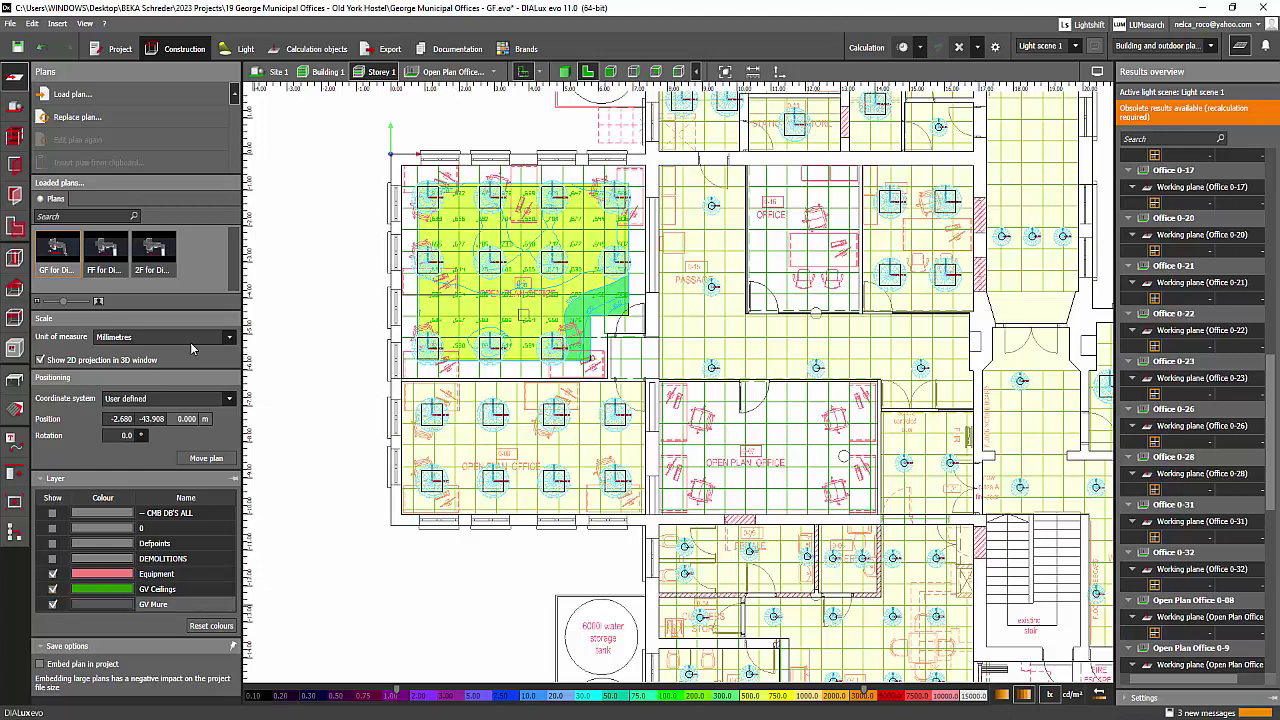
{"action": "left_click", "coordinate": [53, 574]}
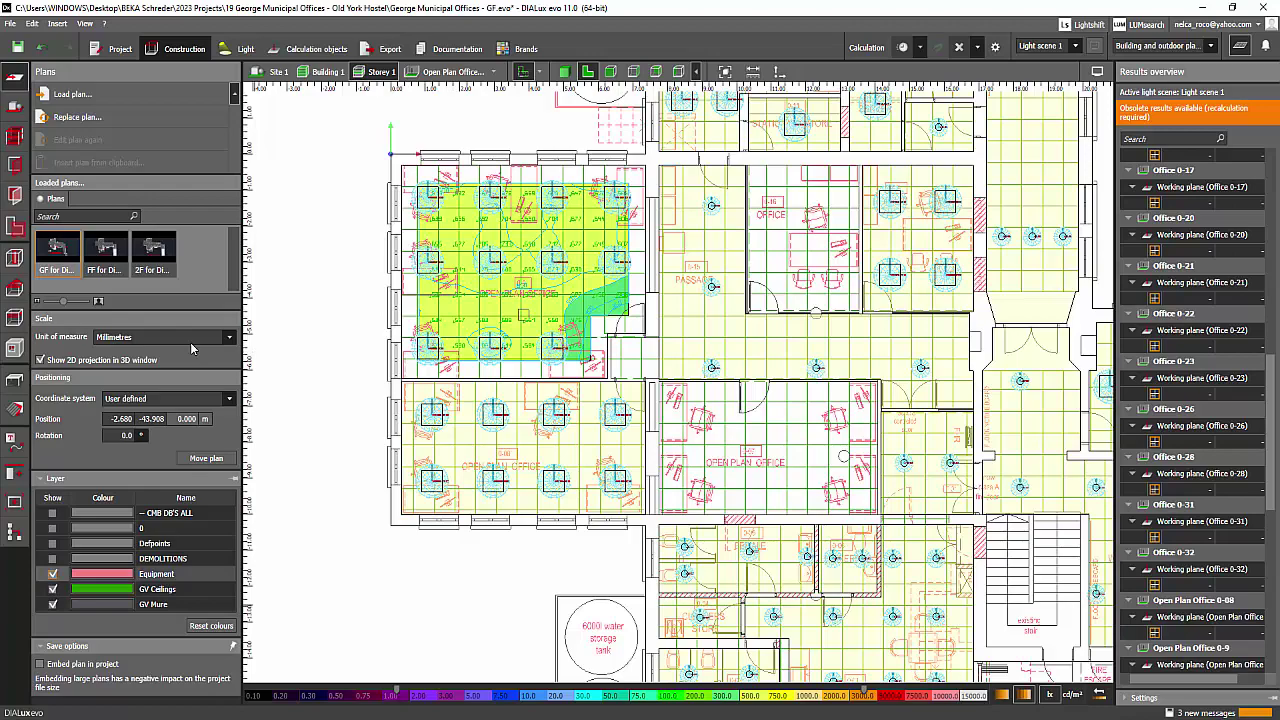
{"action": "middle_click_drag", "start_coordinate": [600, 420], "coordinate": [592, 353]}
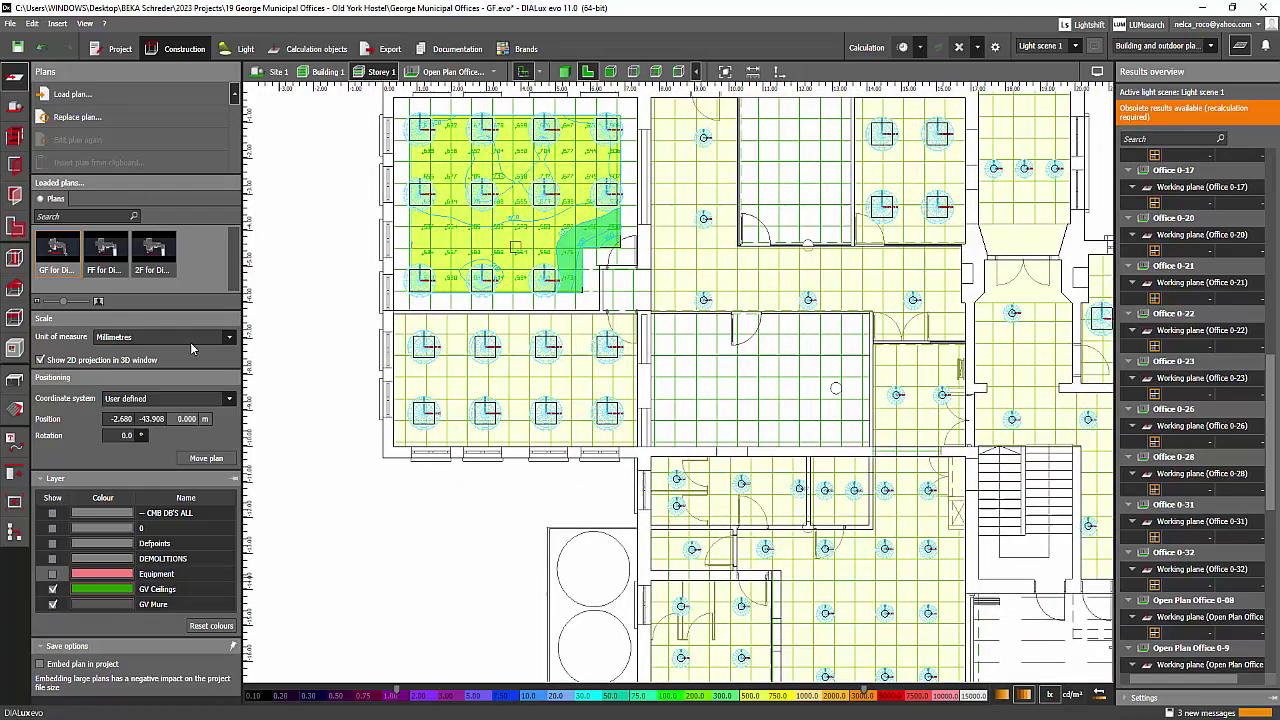
Show the ground-floor plan's Equipment layer again and examine the luminaire layout against furniture and ceiling grid across the offices, passage and lobby
{"action": "left_click", "coordinate": [53, 574]}
{"action": "middle_click_drag", "start_coordinate": [825, 461], "coordinate": [748, 478]}
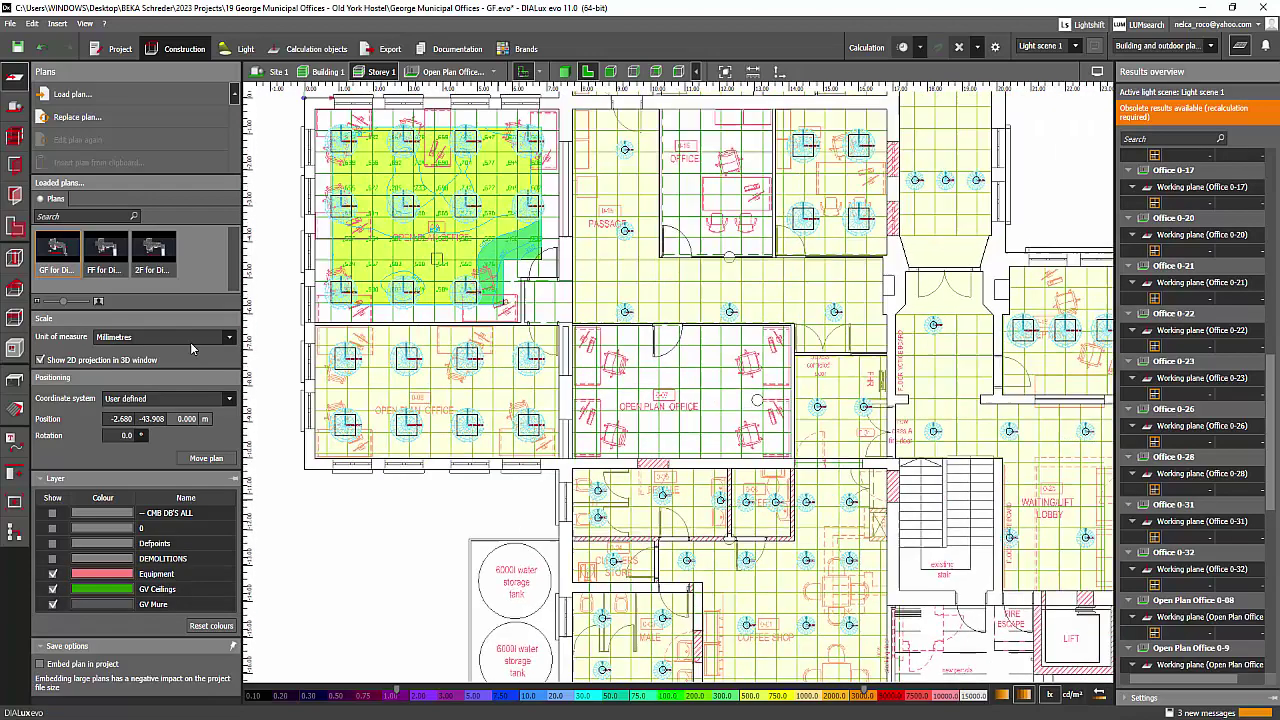
{"action": "scroll", "coordinate": [748, 478], "scroll_direction": "up", "scroll_amount": 2}
{"action": "middle_click_drag", "start_coordinate": [616, 380], "coordinate": [827, 543]}
{"action": "mouse_move", "coordinate": [710, 300]}
{"action": "middle_mouse_down"}
{"action": "mouse_move", "coordinate": [637, 446]}
{"action": "mouse_move", "coordinate": [494, 482]}
{"action": "middle_mouse_up"}
{"action": "scroll", "coordinate": [637, 446], "scroll_direction": "down", "scroll_amount": 2}
{"action": "mouse_move", "coordinate": [700, 400]}
{"action": "middle_mouse_down"}
{"action": "mouse_move", "coordinate": [691, 565]}
{"action": "mouse_move", "coordinate": [510, 385]}
{"action": "mouse_move", "coordinate": [391, 216]}
{"action": "middle_mouse_up"}
{"action": "scroll", "coordinate": [650, 420], "scroll_direction": "up", "scroll_amount": 3}
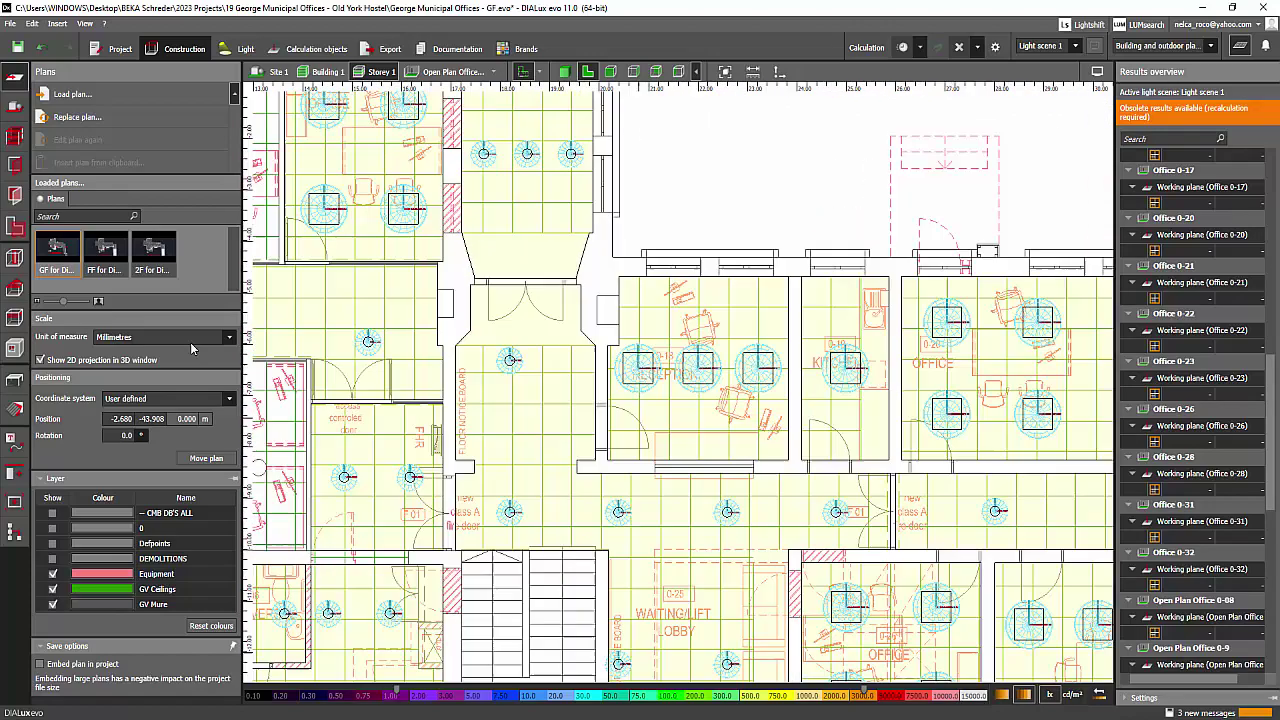
{"action": "scroll", "coordinate": [620, 446], "scroll_direction": "down", "scroll_amount": 2}
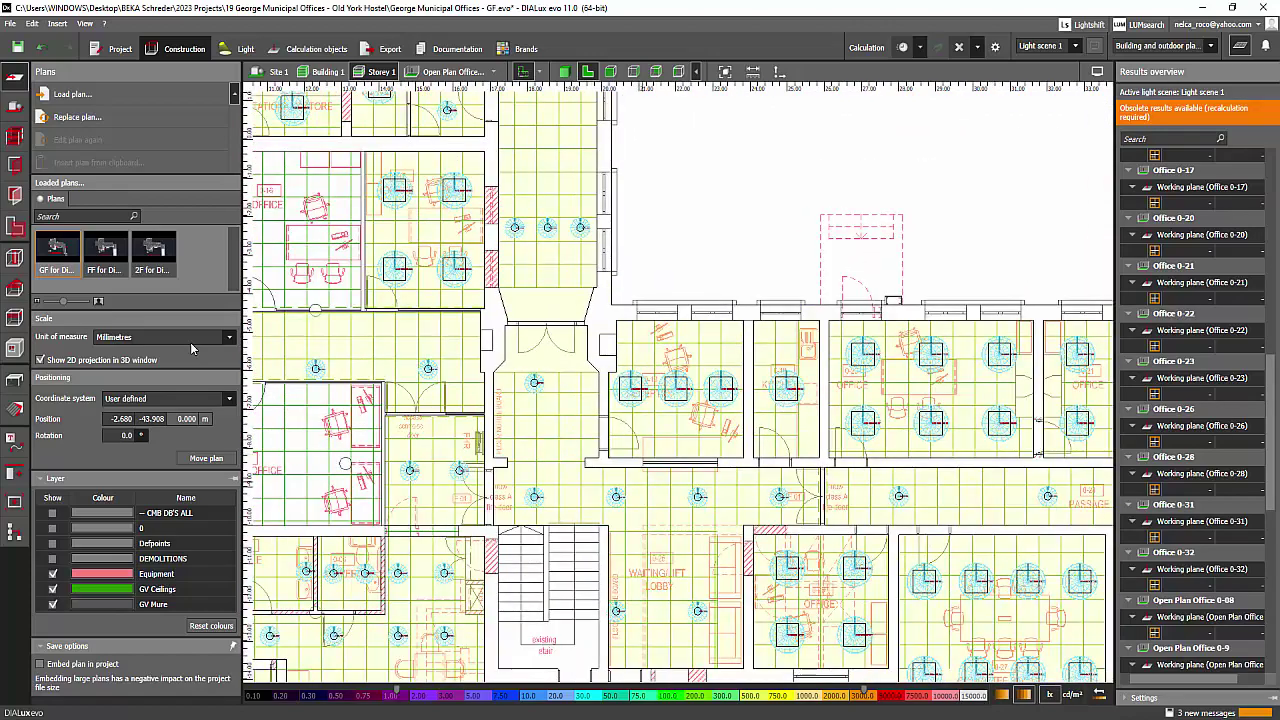
{"action": "middle_click_drag", "start_coordinate": [620, 446], "coordinate": [486, 305]}
{"action": "middle_click_drag", "start_coordinate": [600, 400], "coordinate": [810, 405]}
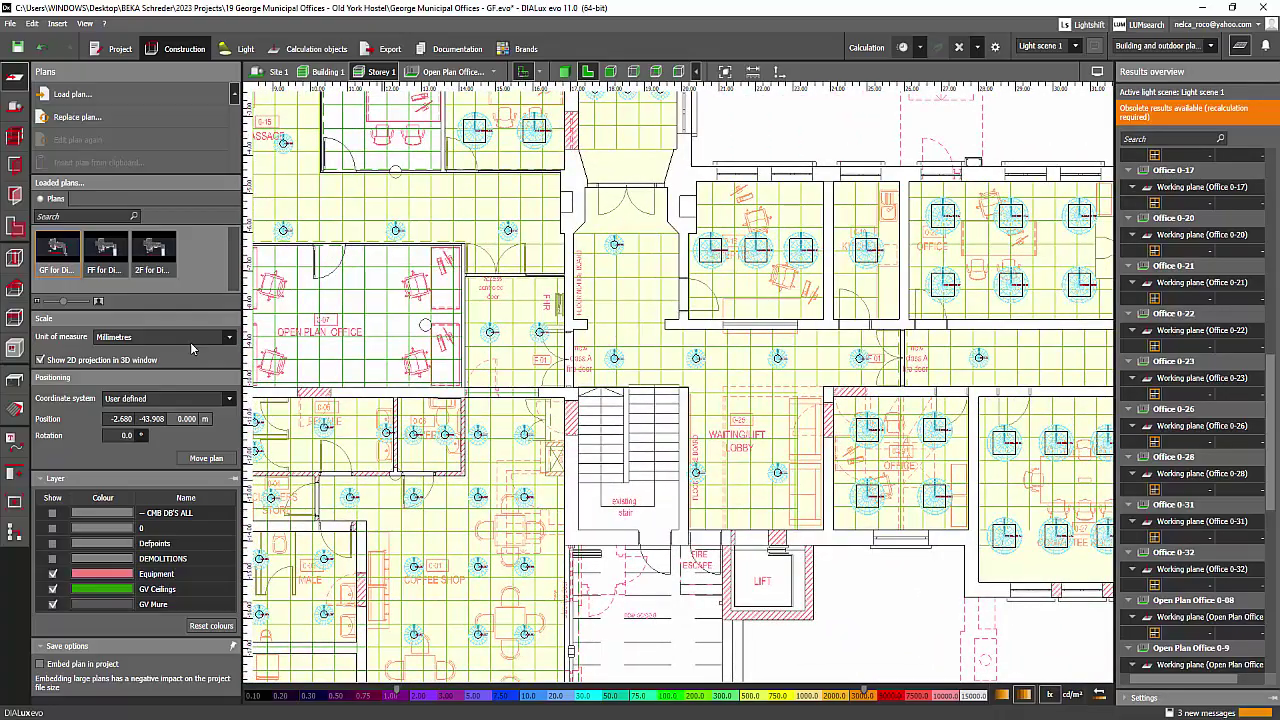
{"action": "middle_click_drag", "start_coordinate": [600, 400], "coordinate": [905, 395]}
{"action": "scroll", "coordinate": [262, 370], "scroll_direction": "down", "scroll_amount": 4}
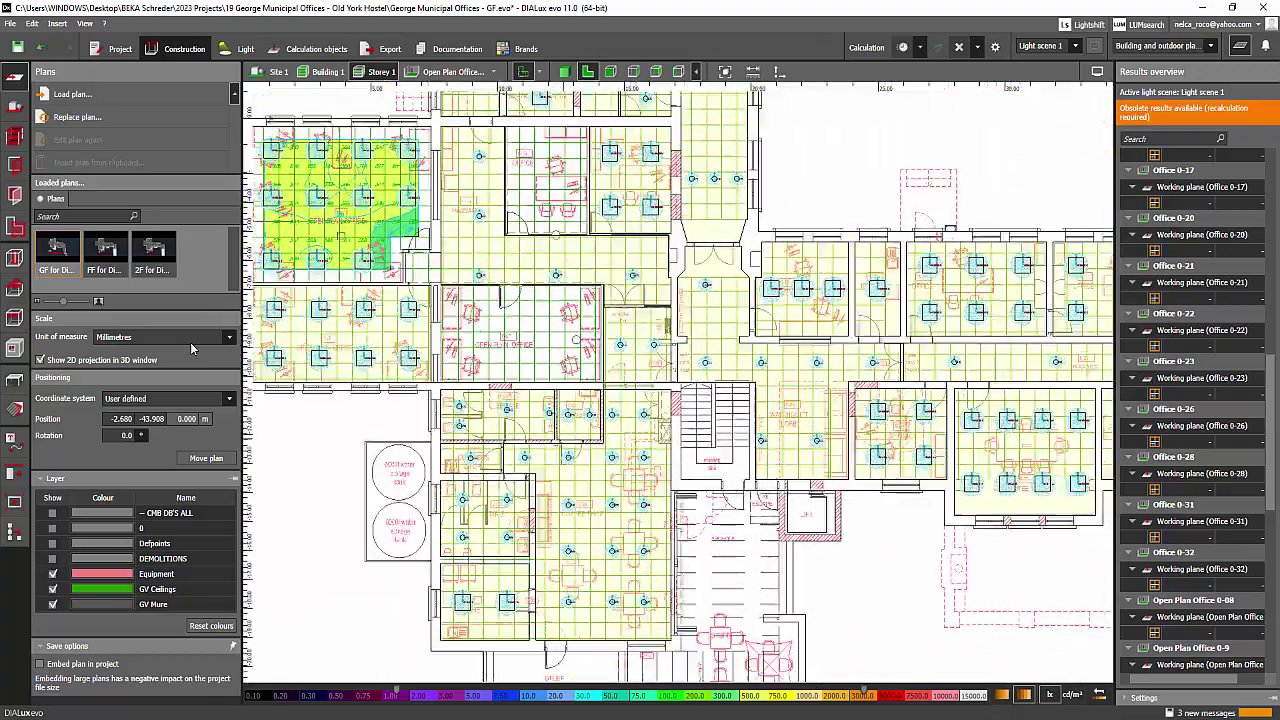
{"action": "middle_click_drag", "start_coordinate": [1040, 500], "coordinate": [640, 500]}
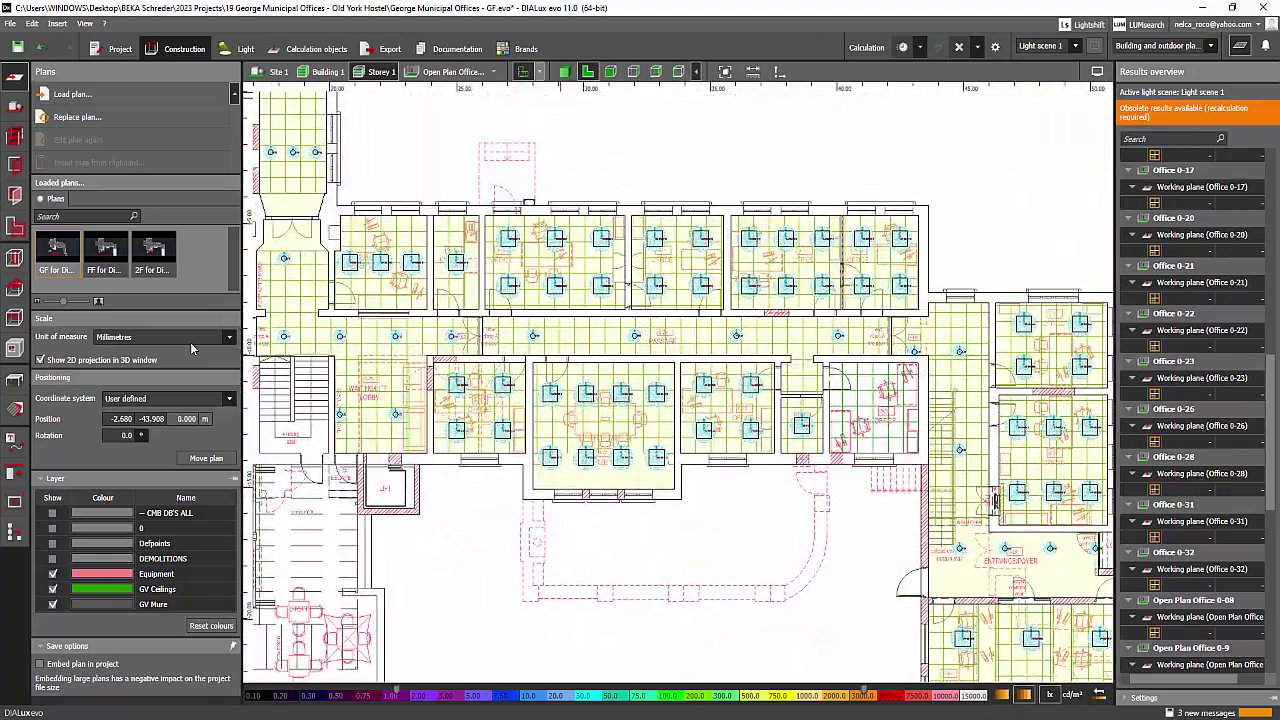
Switch to the 3D view of Storey 1 and inspect the luminaire arrangement across the ground-floor rooms from several angles
{"action": "left_click", "coordinate": [565, 72]}
{"action": "scroll", "coordinate": [606, 337], "scroll_direction": "down", "scroll_amount": 1}
{"action": "middle_click_drag", "start_coordinate": [606, 337], "coordinate": [780, 235]}
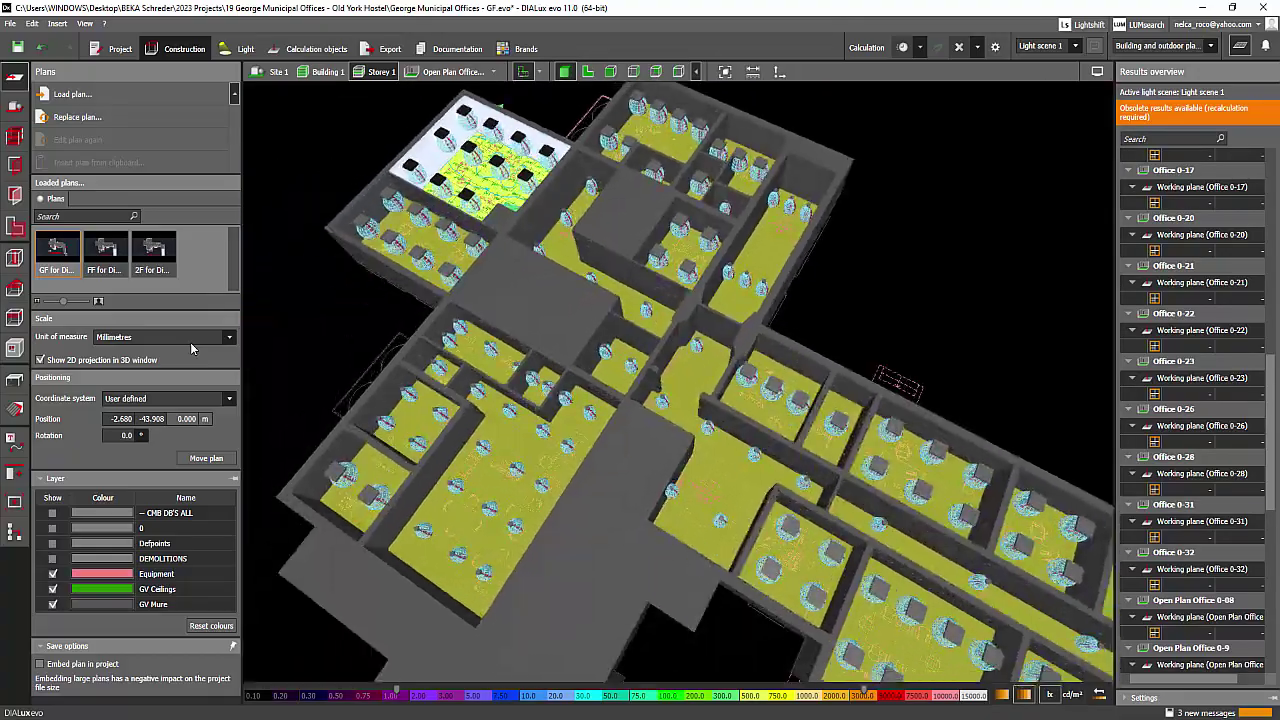
{"action": "scroll", "coordinate": [770, 235], "scroll_direction": "down", "scroll_amount": 3}
{"action": "right_click_drag", "start_coordinate": [600, 420], "coordinate": [790, 370]}
{"action": "scroll", "coordinate": [640, 380], "scroll_direction": "up", "scroll_amount": 3}
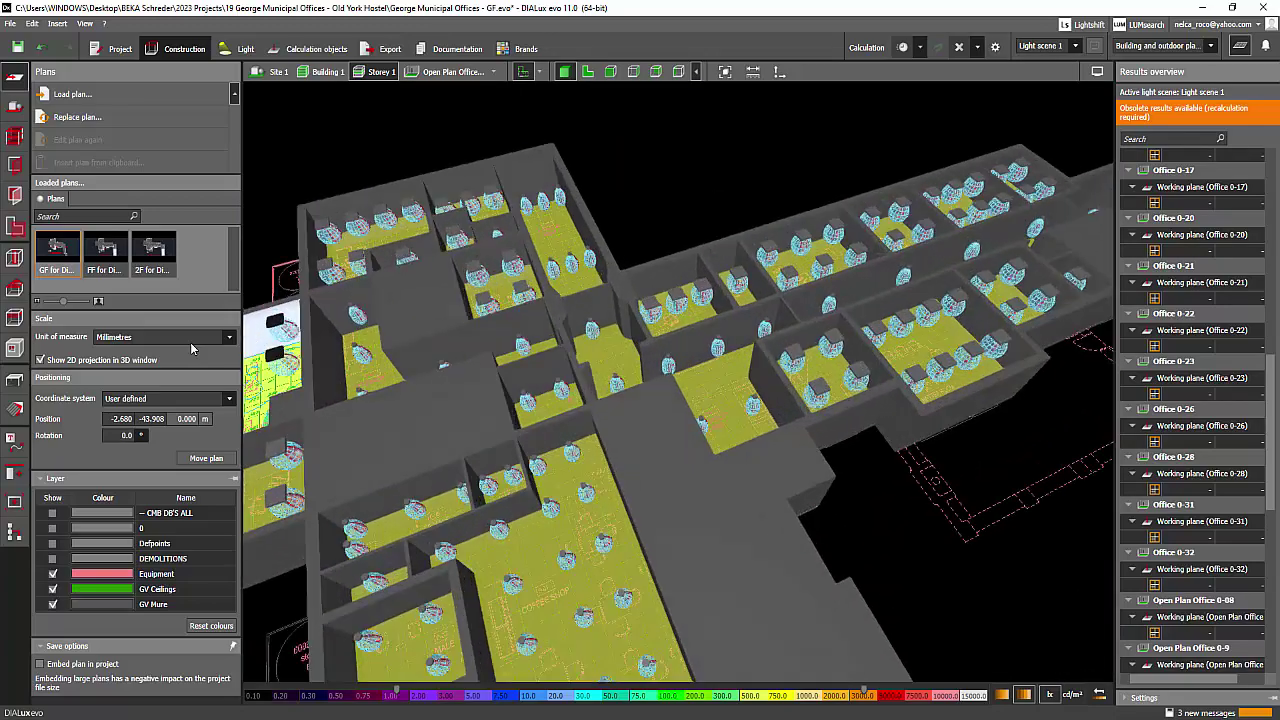
{"action": "right_click_drag", "start_coordinate": [640, 380], "coordinate": [750, 445]}
{"action": "scroll", "coordinate": [680, 260], "scroll_direction": "down", "scroll_amount": 2}
{"action": "scroll", "coordinate": [620, 300], "scroll_direction": "up", "scroll_amount": 2}
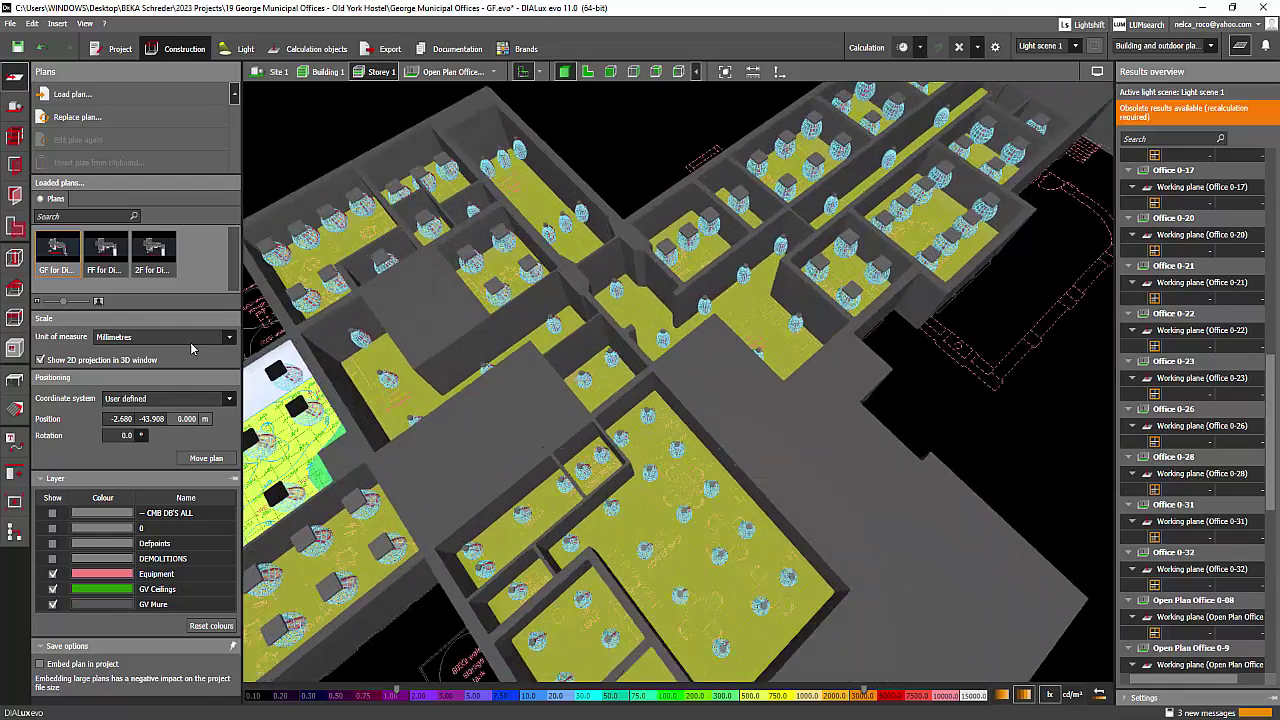
{"action": "right_click_drag", "start_coordinate": [680, 400], "coordinate": [690, 410]}
{"action": "scroll", "coordinate": [680, 400], "scroll_direction": "down", "scroll_amount": 4}
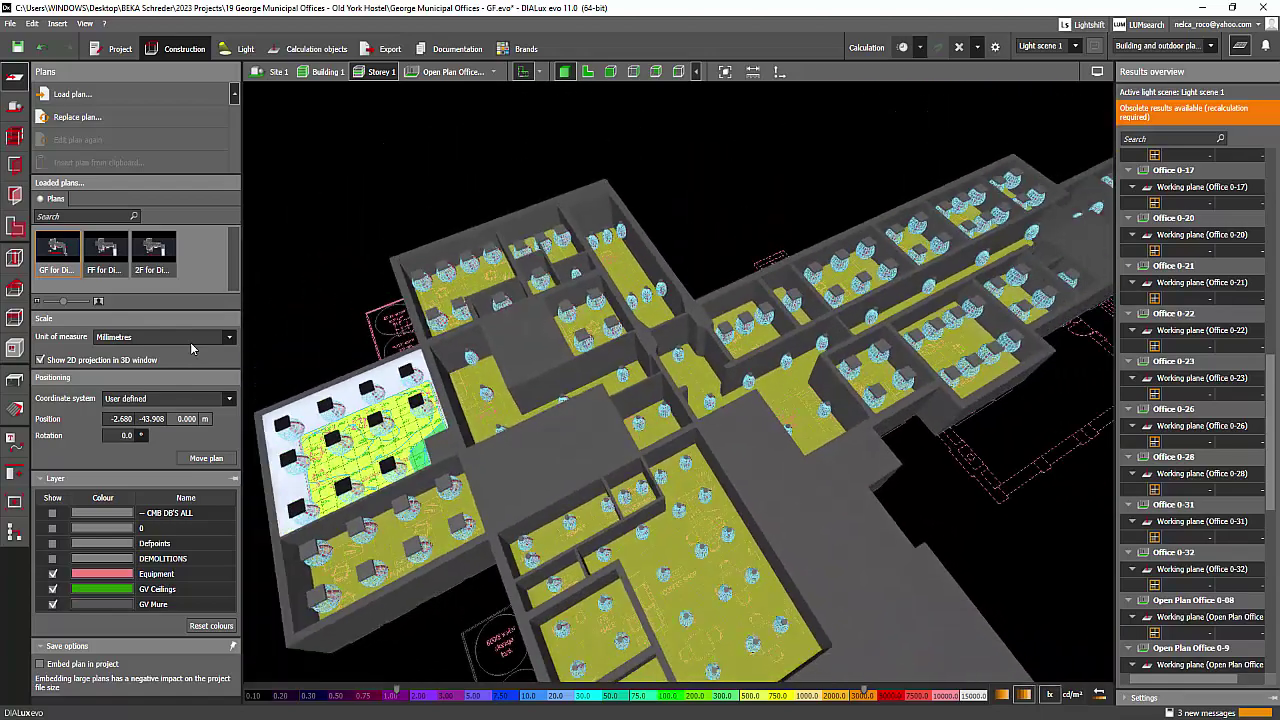
{"action": "middle_click_drag", "start_coordinate": [680, 400], "coordinate": [651, 346]}
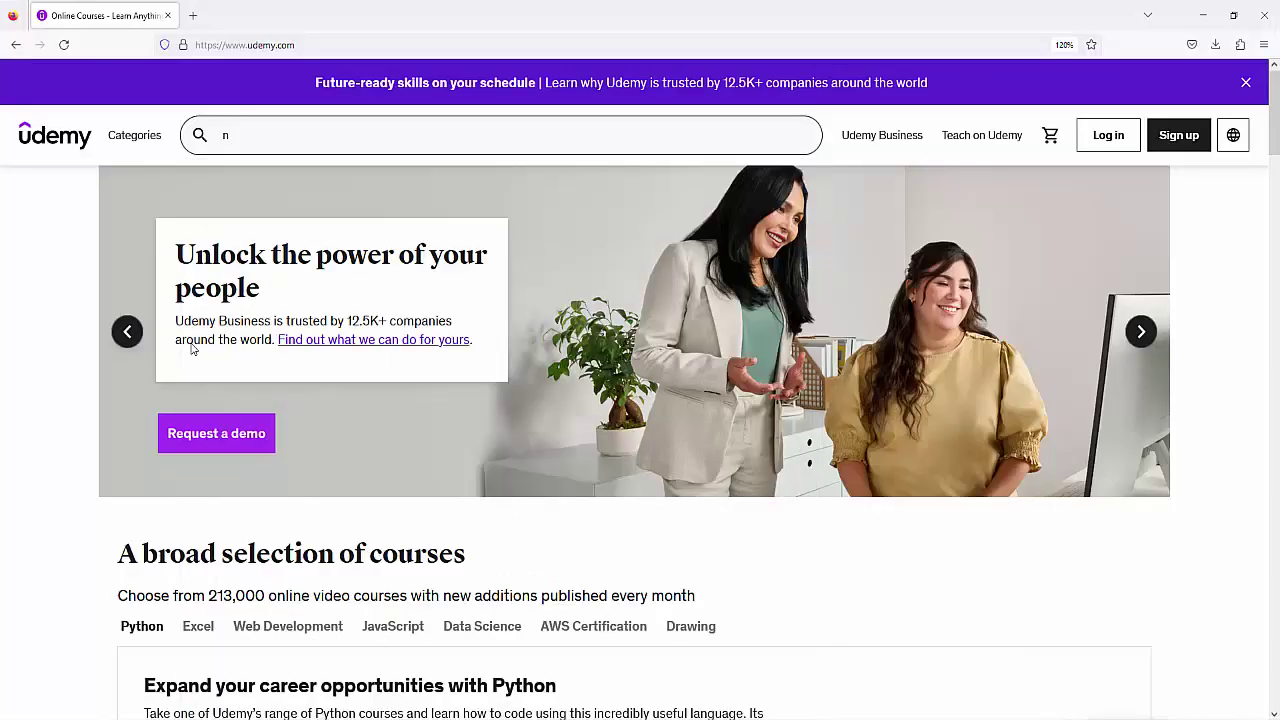
Search Udemy in the browser for the instructor's name and look through the results
{"action": "type", "text": "elca"}
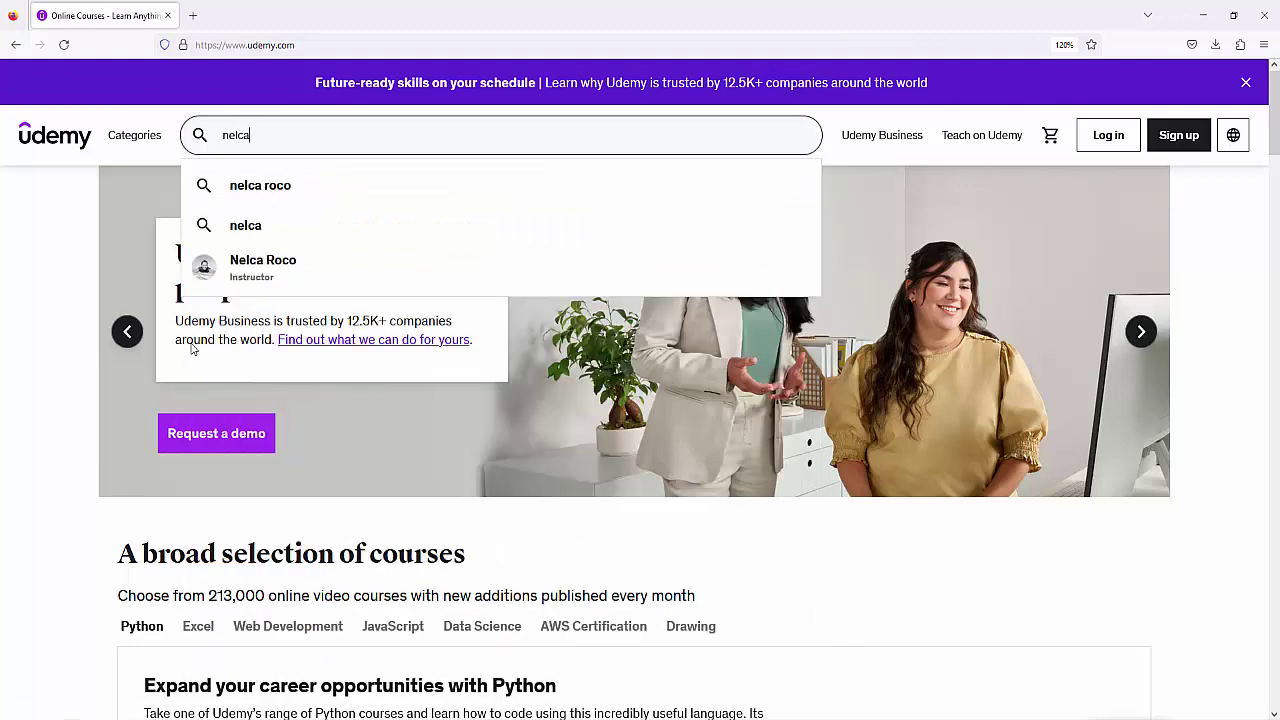
{"action": "key", "text": "Down"}
{"action": "key", "text": "Return"}
{"action": "scroll", "coordinate": [192, 348], "scroll_direction": "down", "scroll_amount": 3}
{"action": "scroll", "coordinate": [192, 348], "scroll_direction": "up", "scroll_amount": 1}
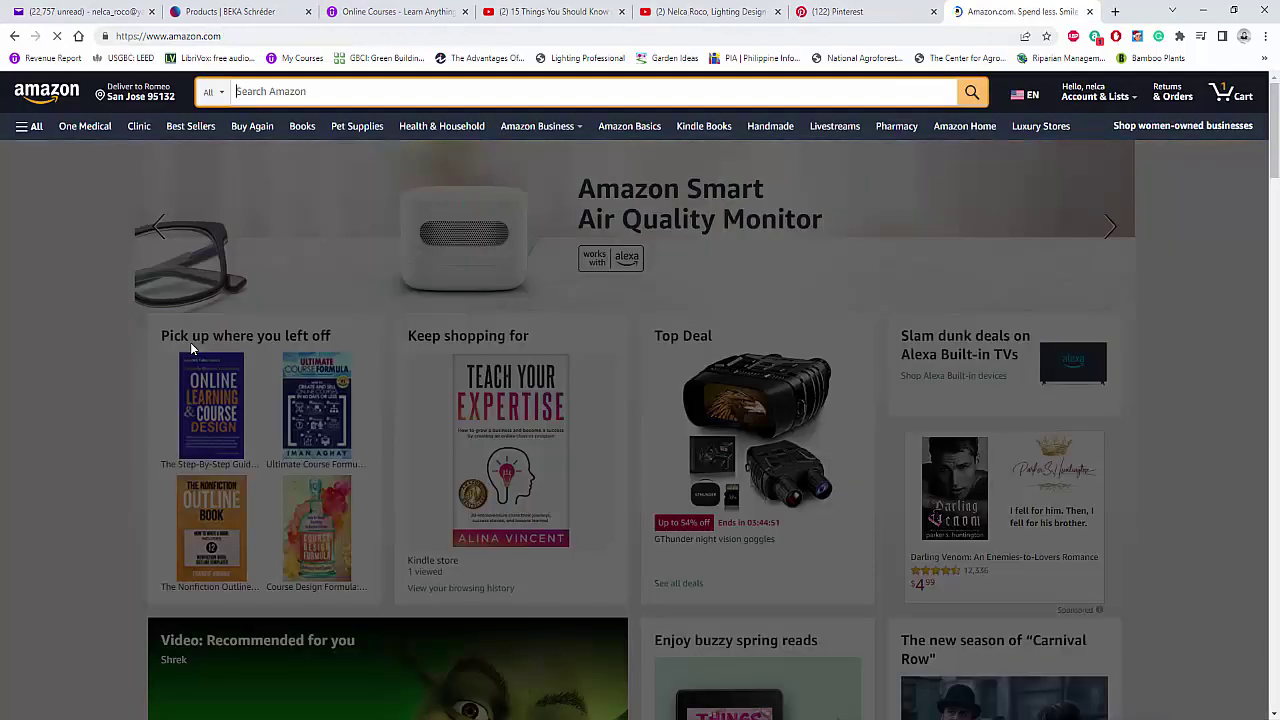
Search Amazon for the author's name, look over the lighting design books, and return to DIALux evo
{"action": "type", "text": "ne"}
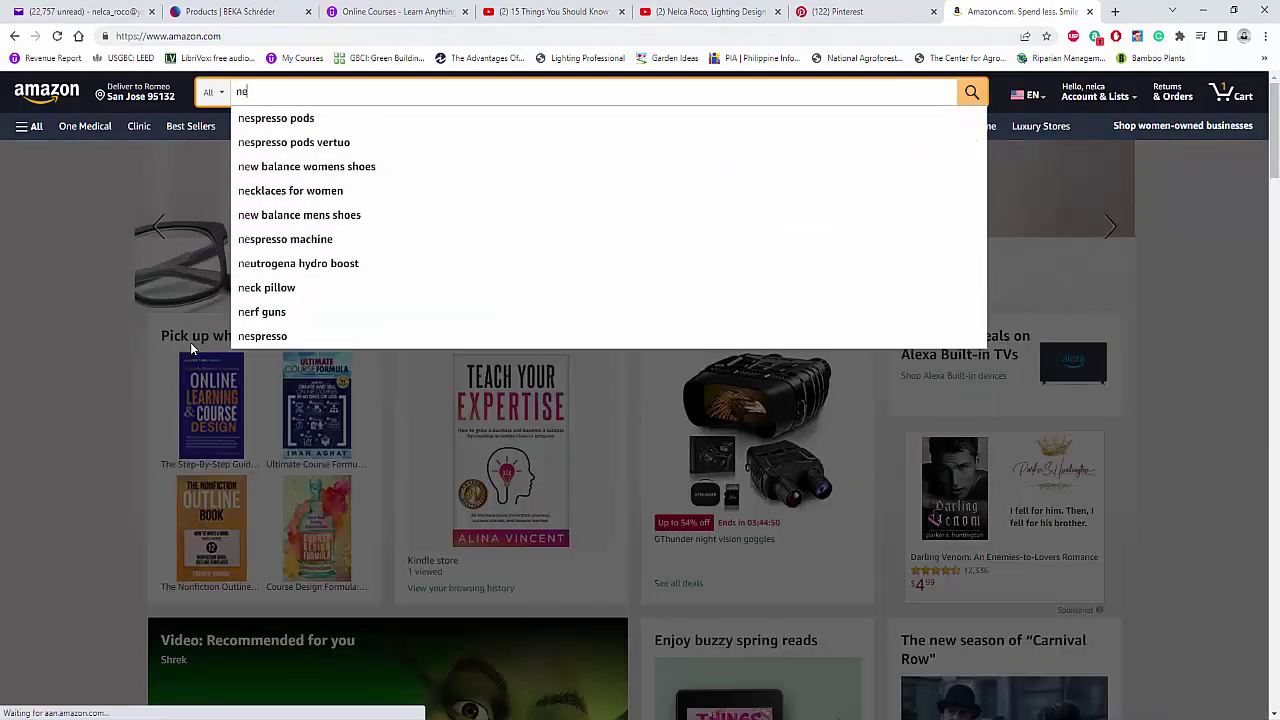
{"action": "type", "text": "lca roco"}
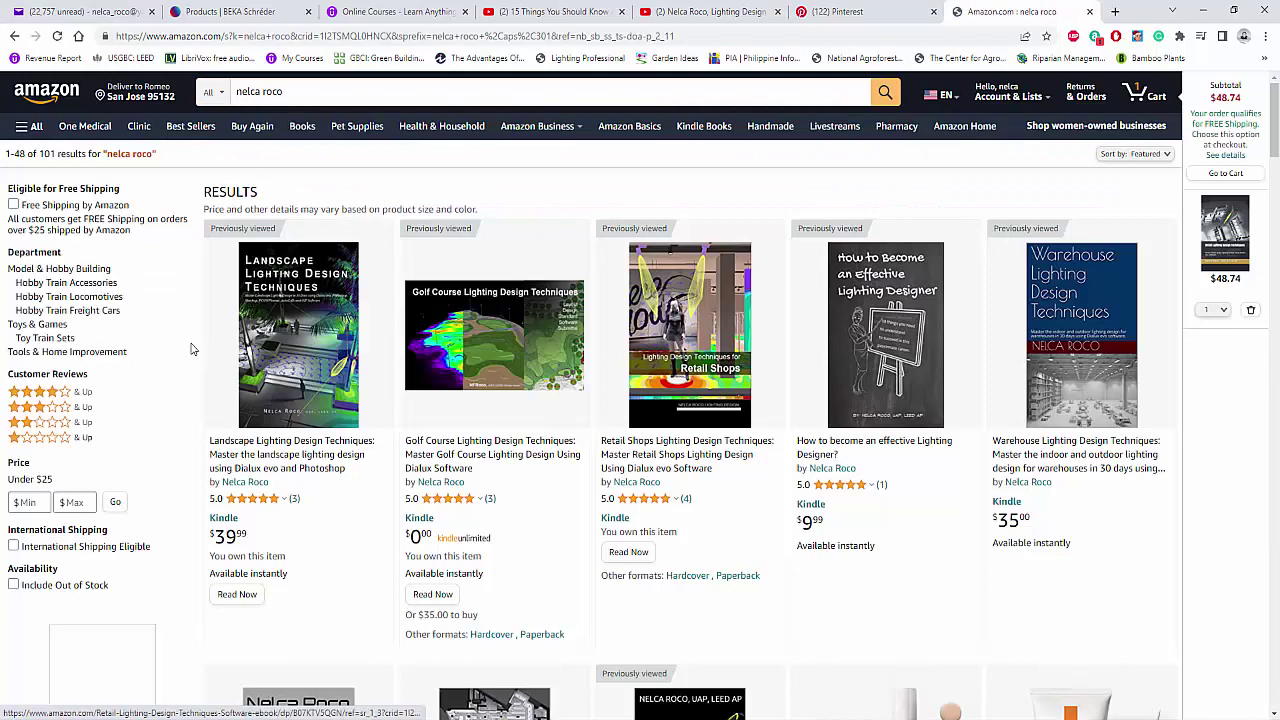
{"action": "scroll", "coordinate": [193, 349], "scroll_direction": "down", "scroll_amount": 1}
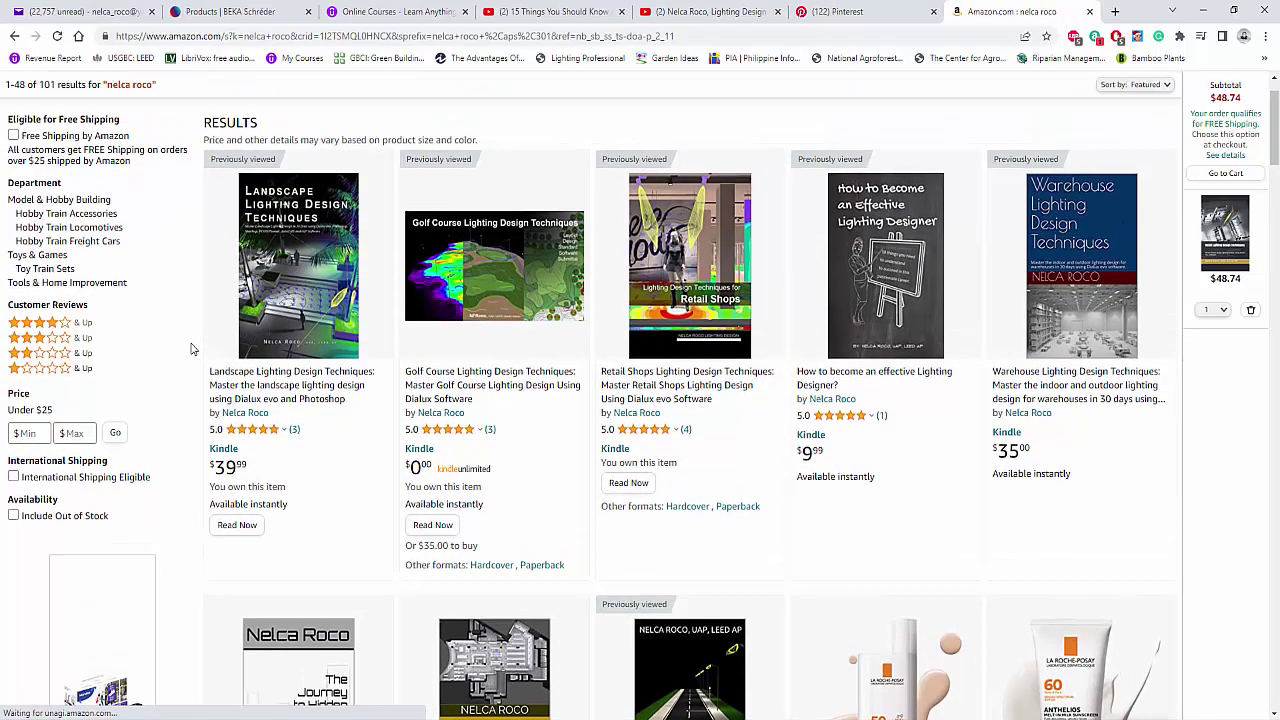
{"action": "key", "text": "alt+Tab"}
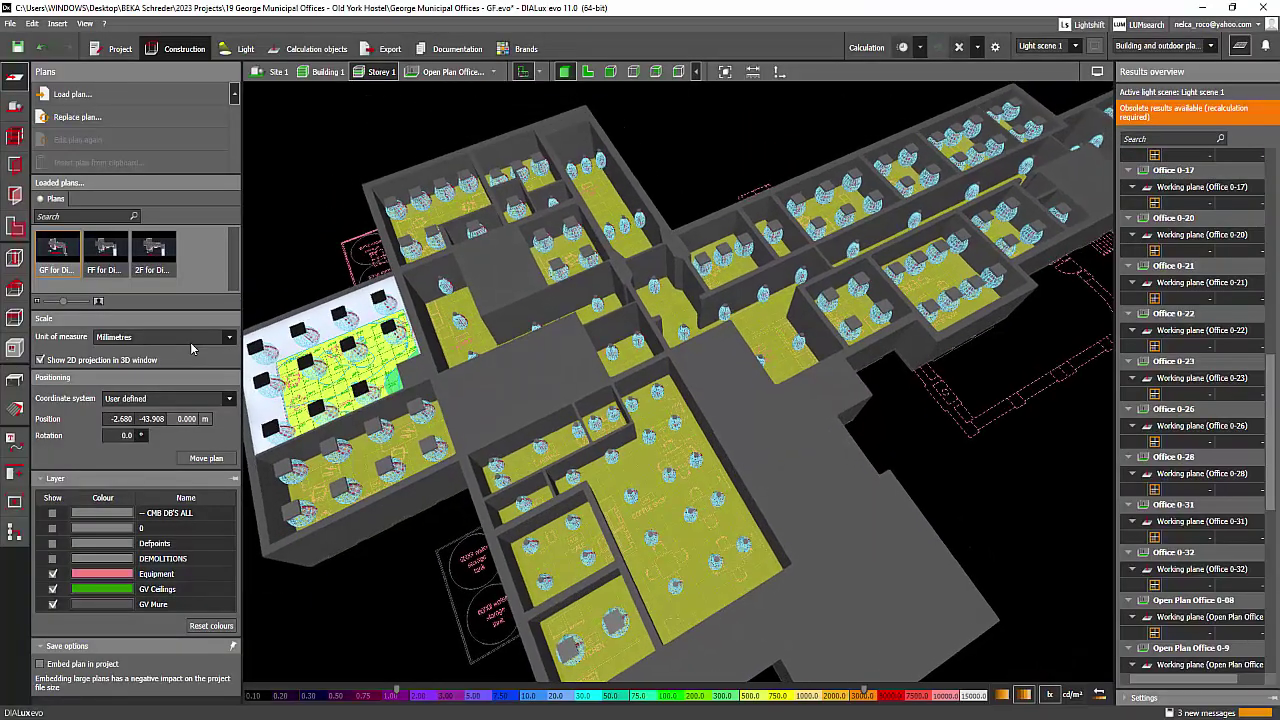